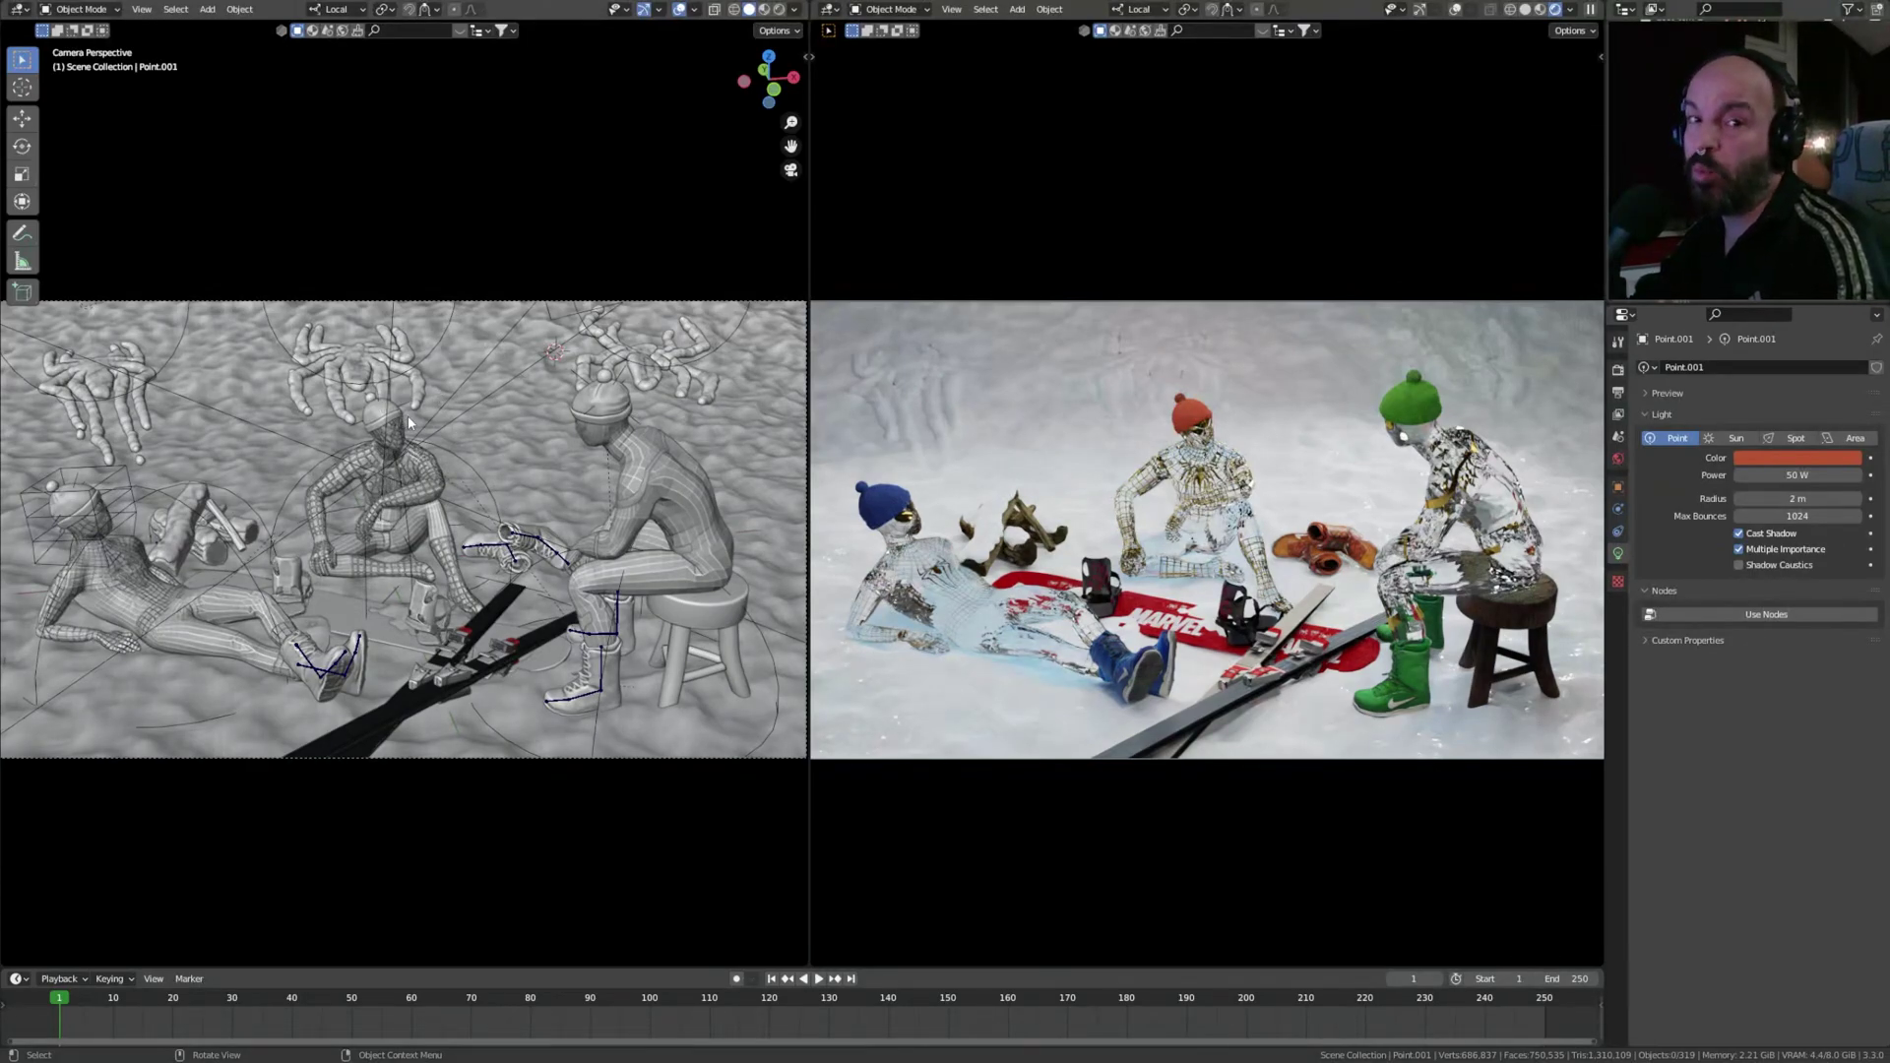
# - Orbit and zoom the view, then select the middle, right and left spider figures
pyautogui.moveTo(433, 416); pyautogui.dragTo(300, 542, button='middle')
pyautogui.scroll(6, 415, 436)
pyautogui.scroll(5, 339, 434)
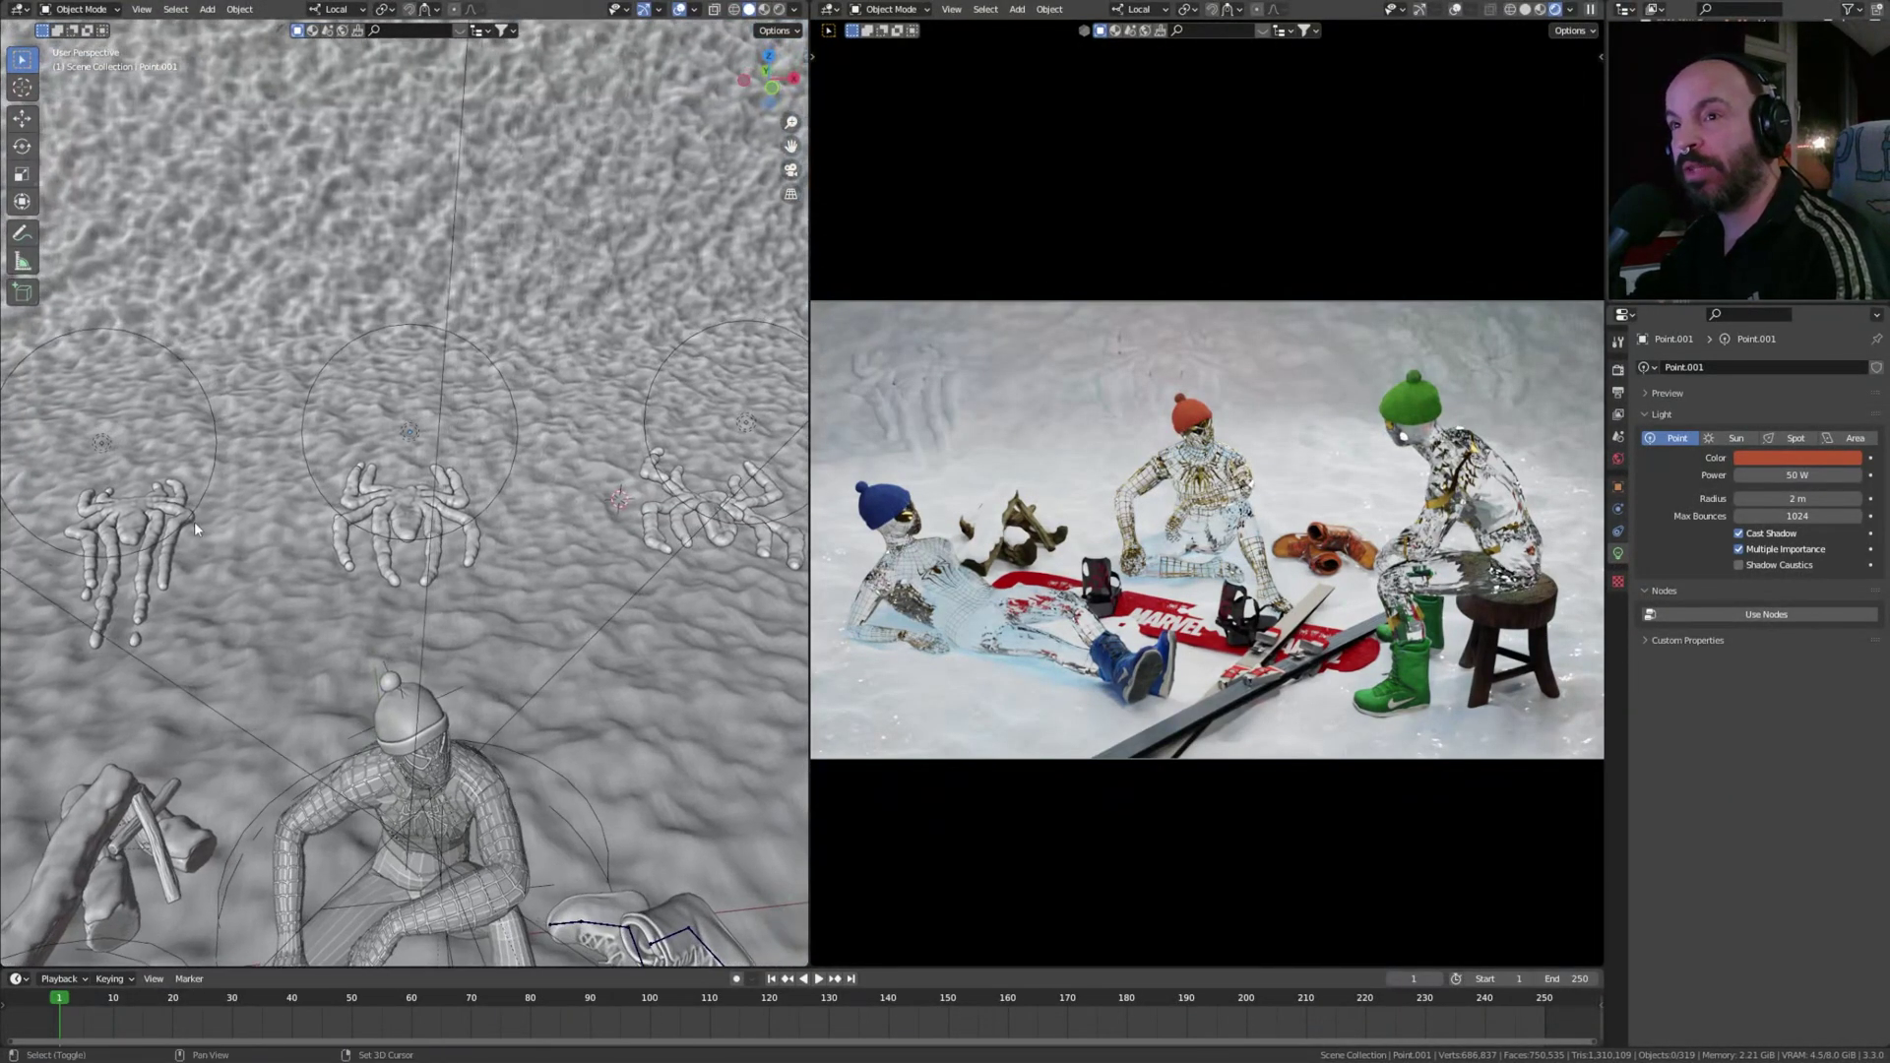
pyautogui.click(421, 514)
pyautogui.click(680, 506)
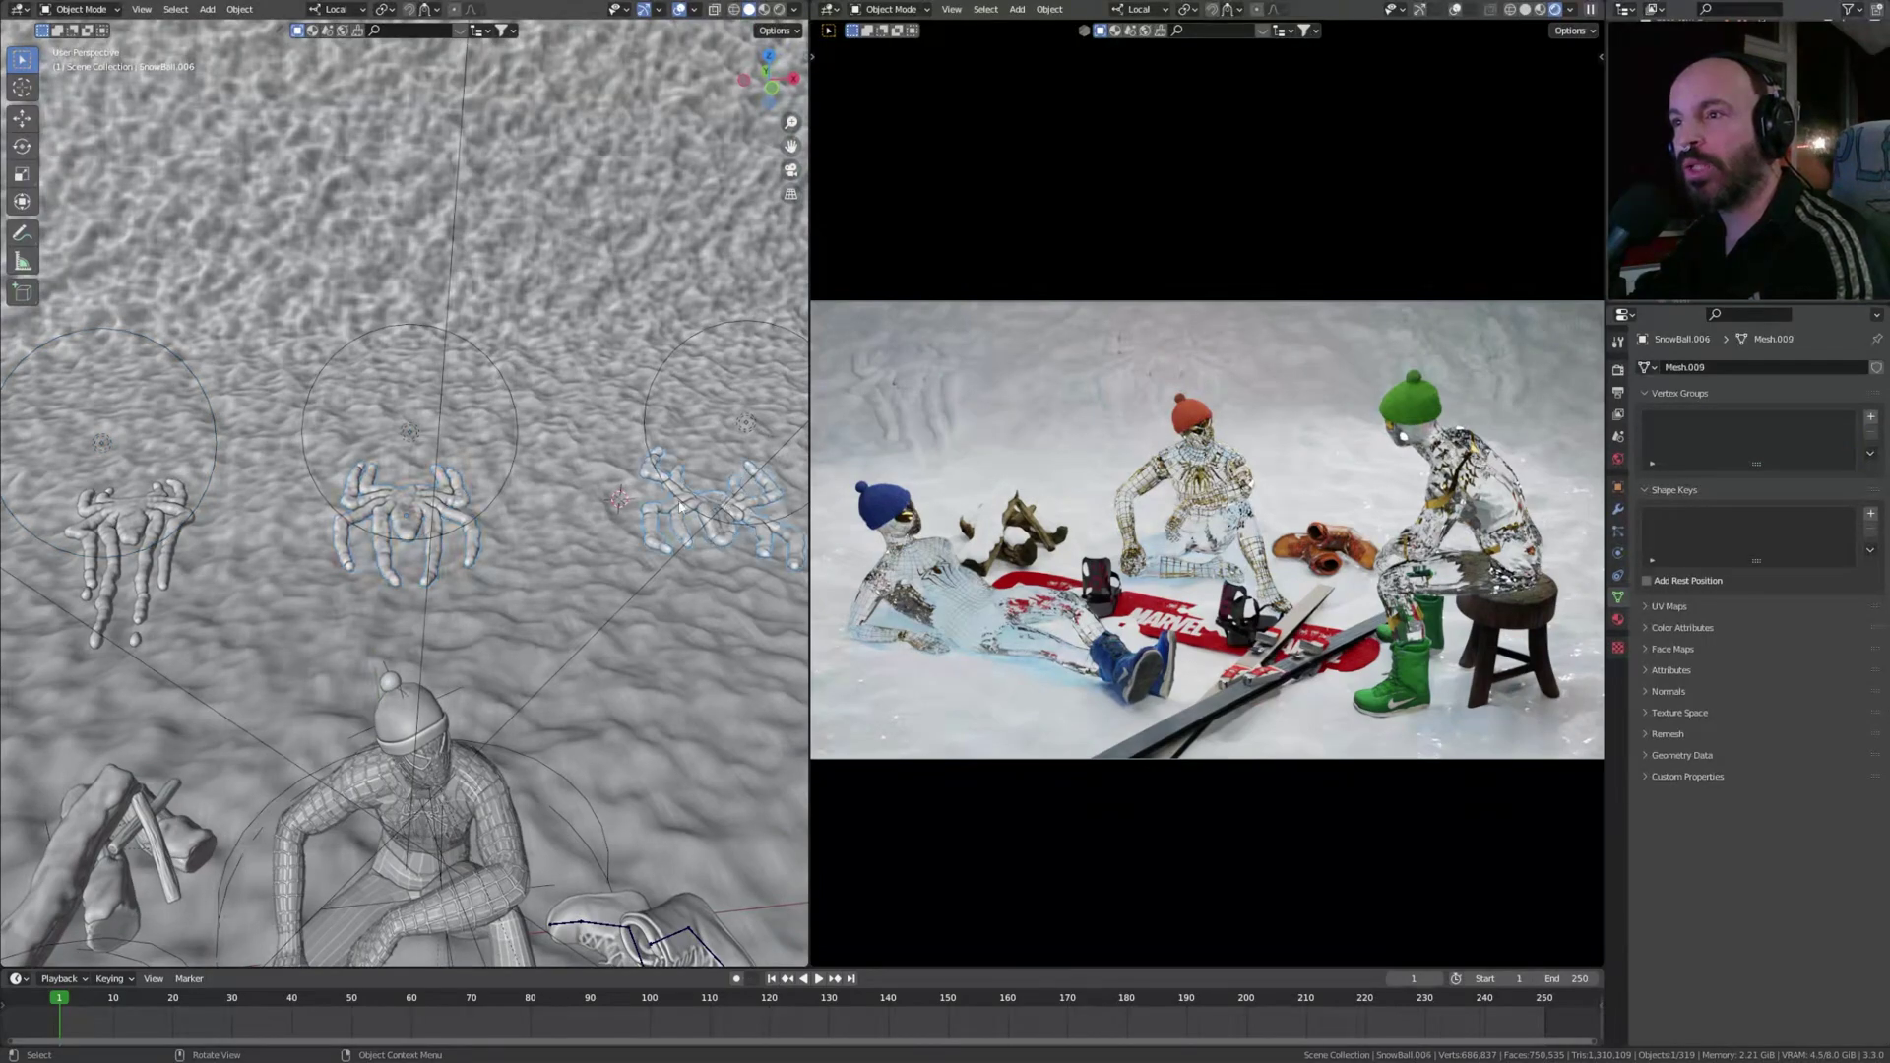
pyautogui.click(165, 567)
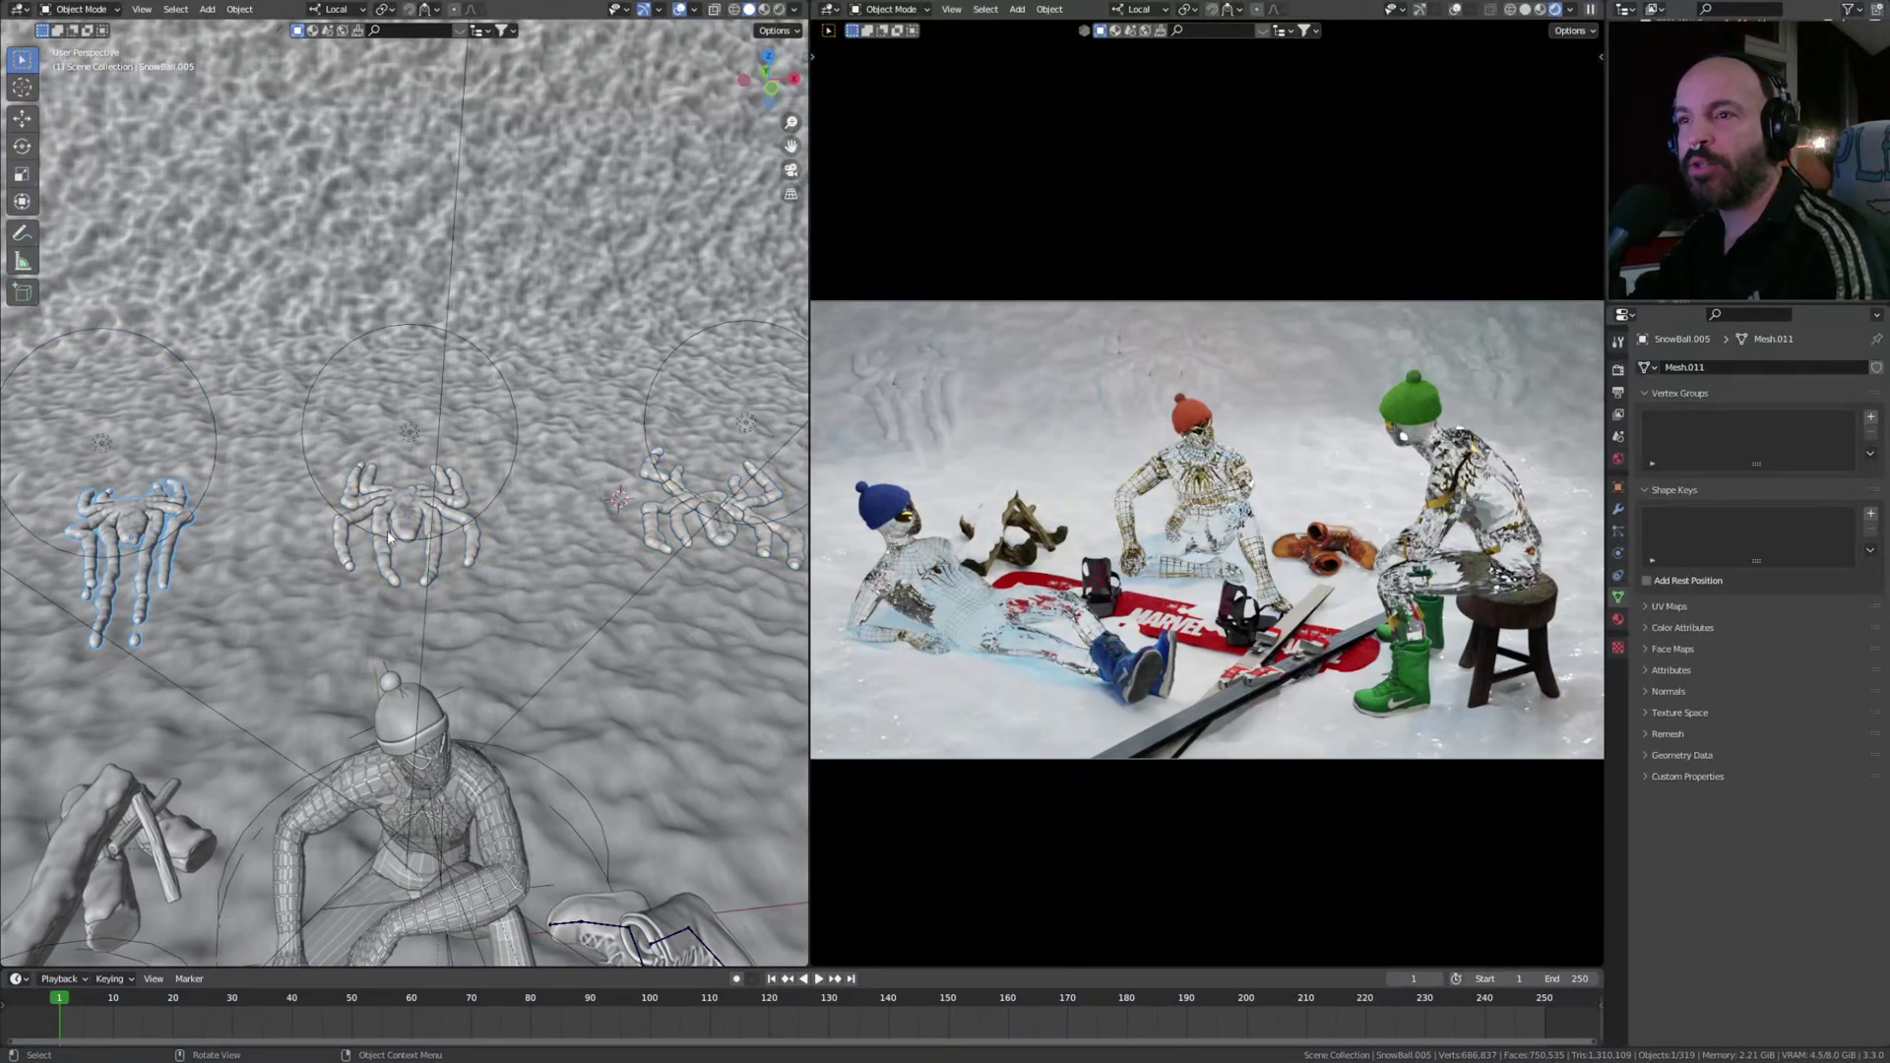
pyautogui.click(696, 507)
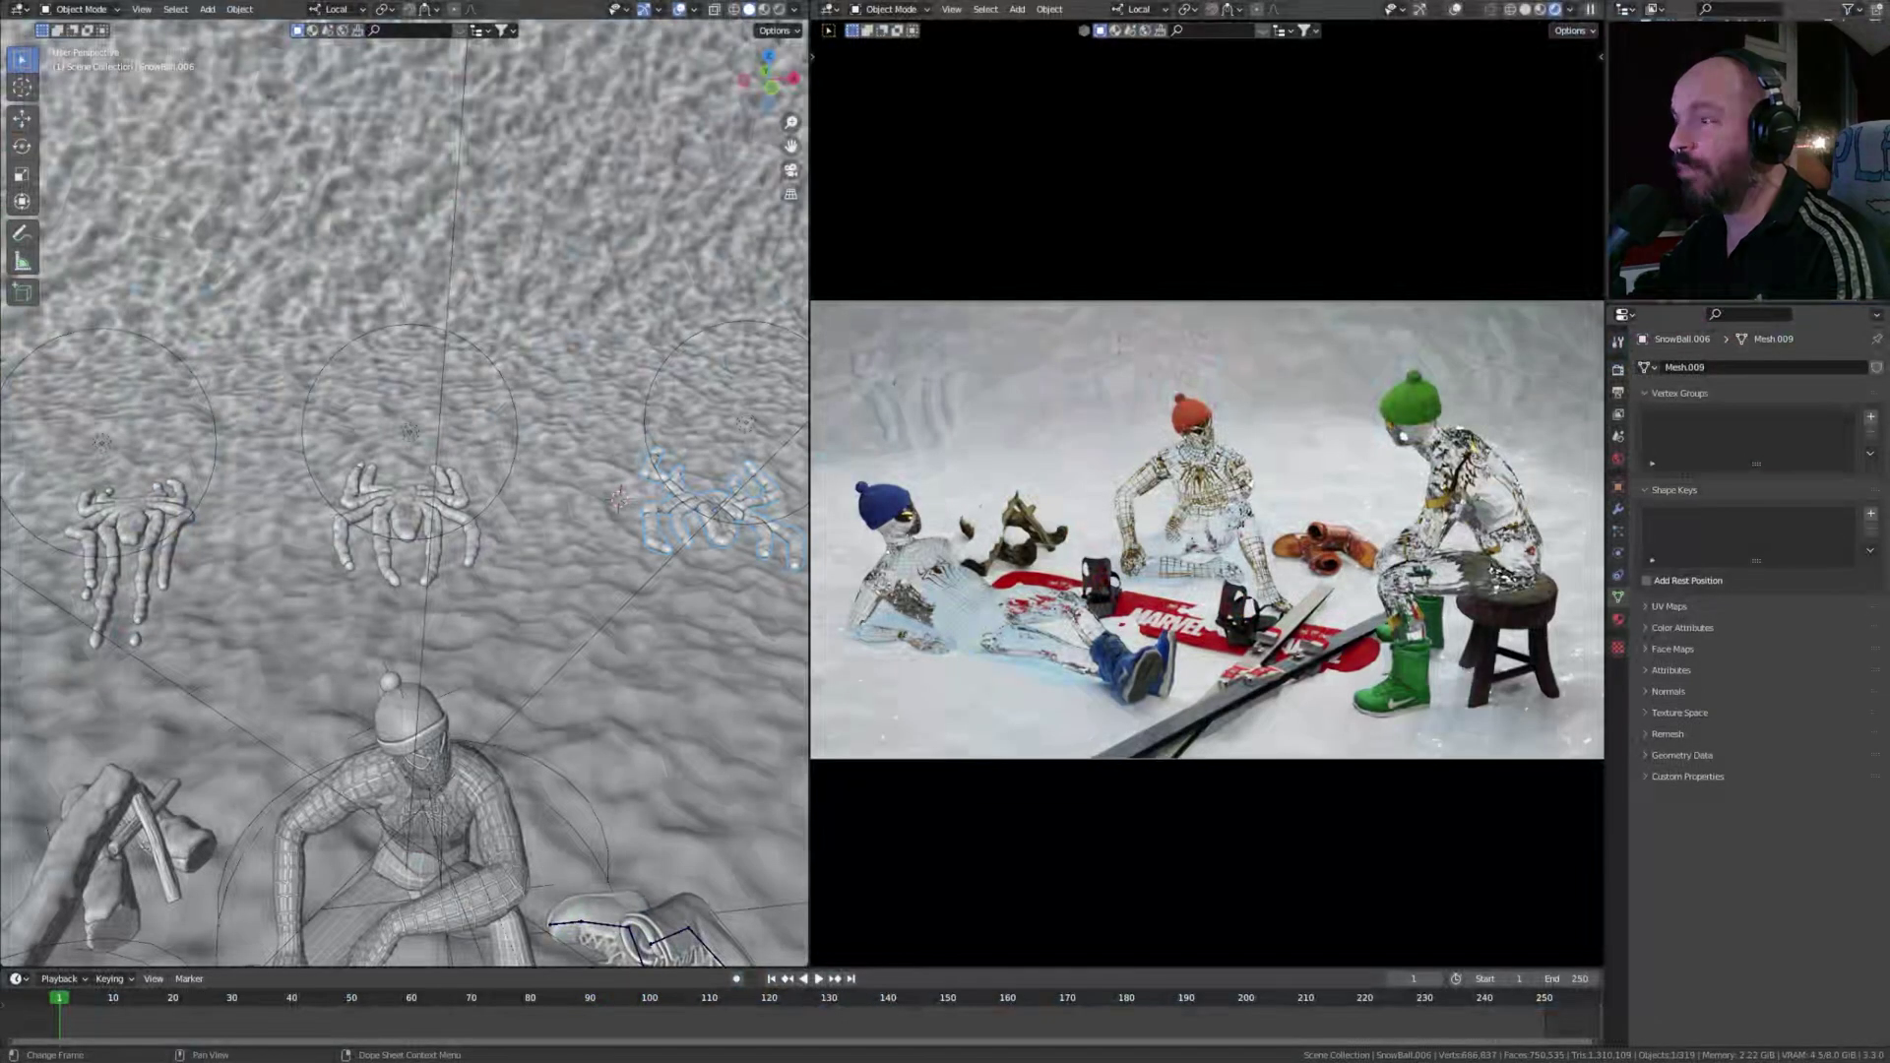
# - Turn the bottom area into an Asset Browser showing the Materials library
pyautogui.scroll(-10, 358, 400)
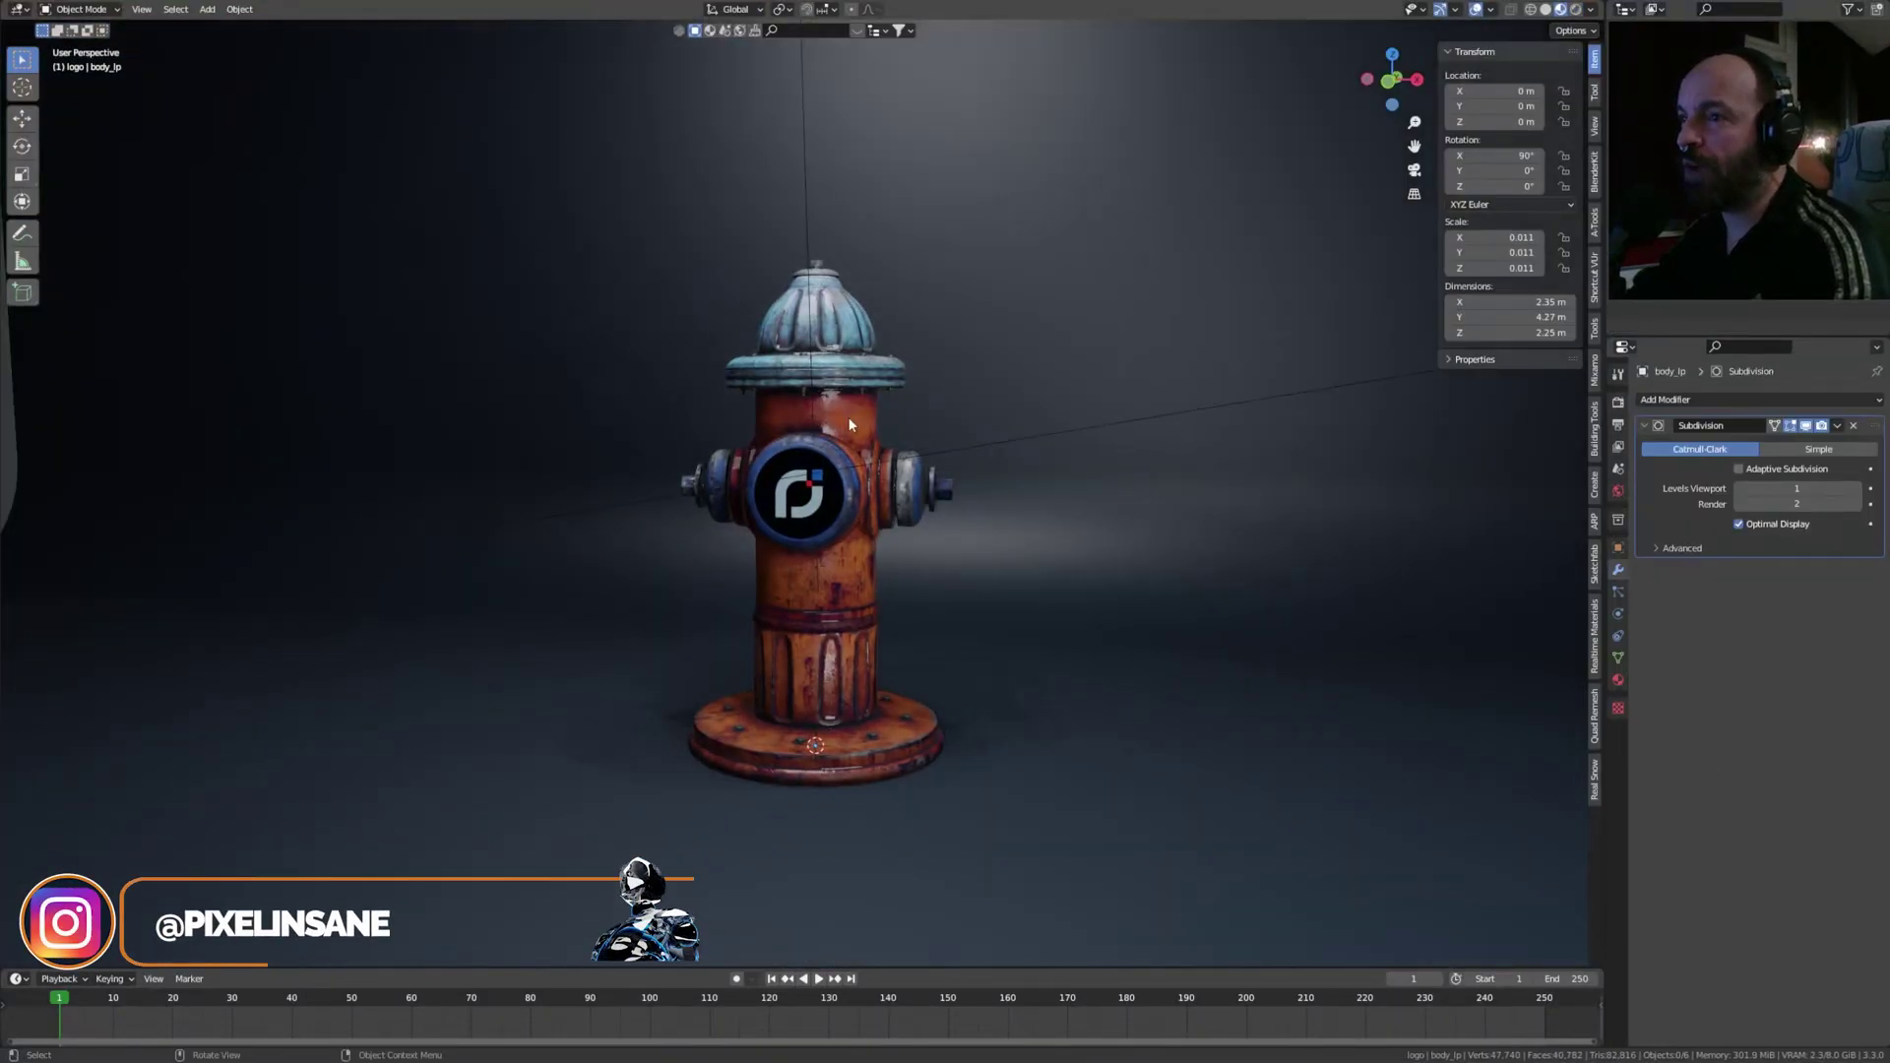
pyautogui.scroll(1, 847, 415)
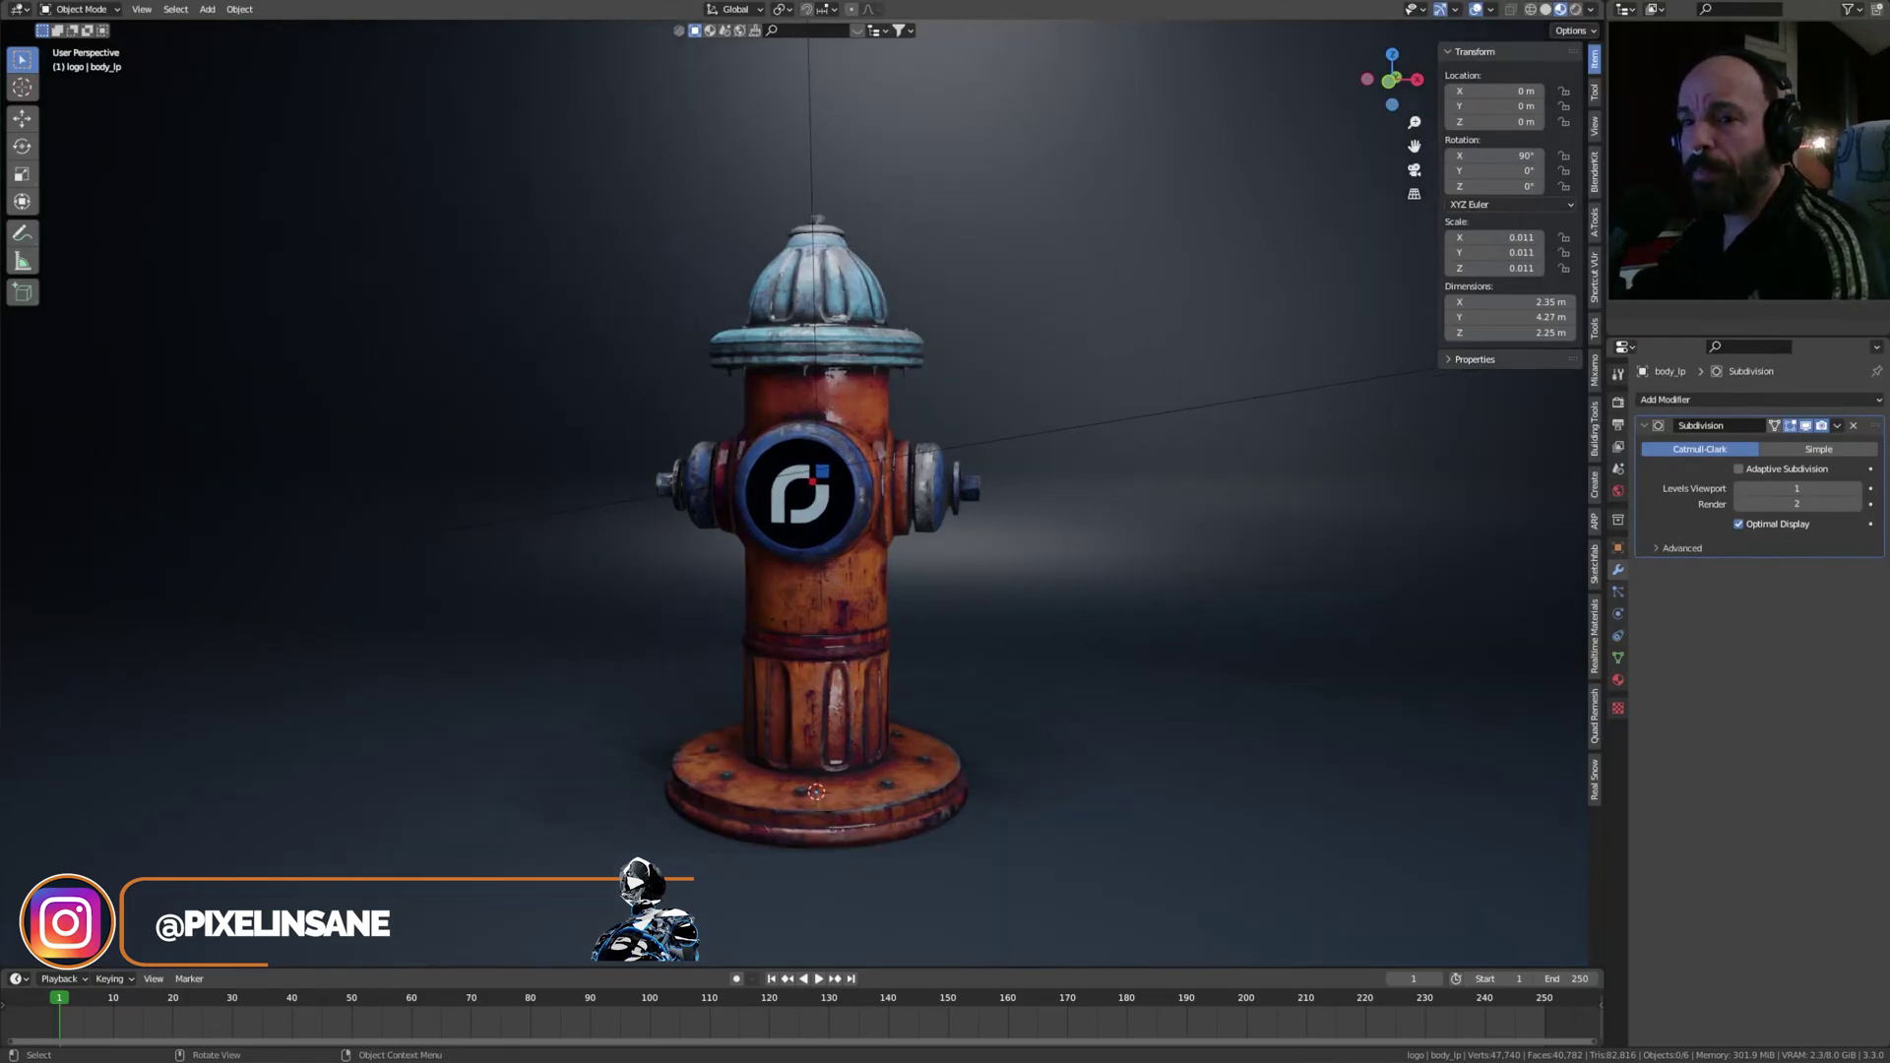
pyautogui.click(18, 979)
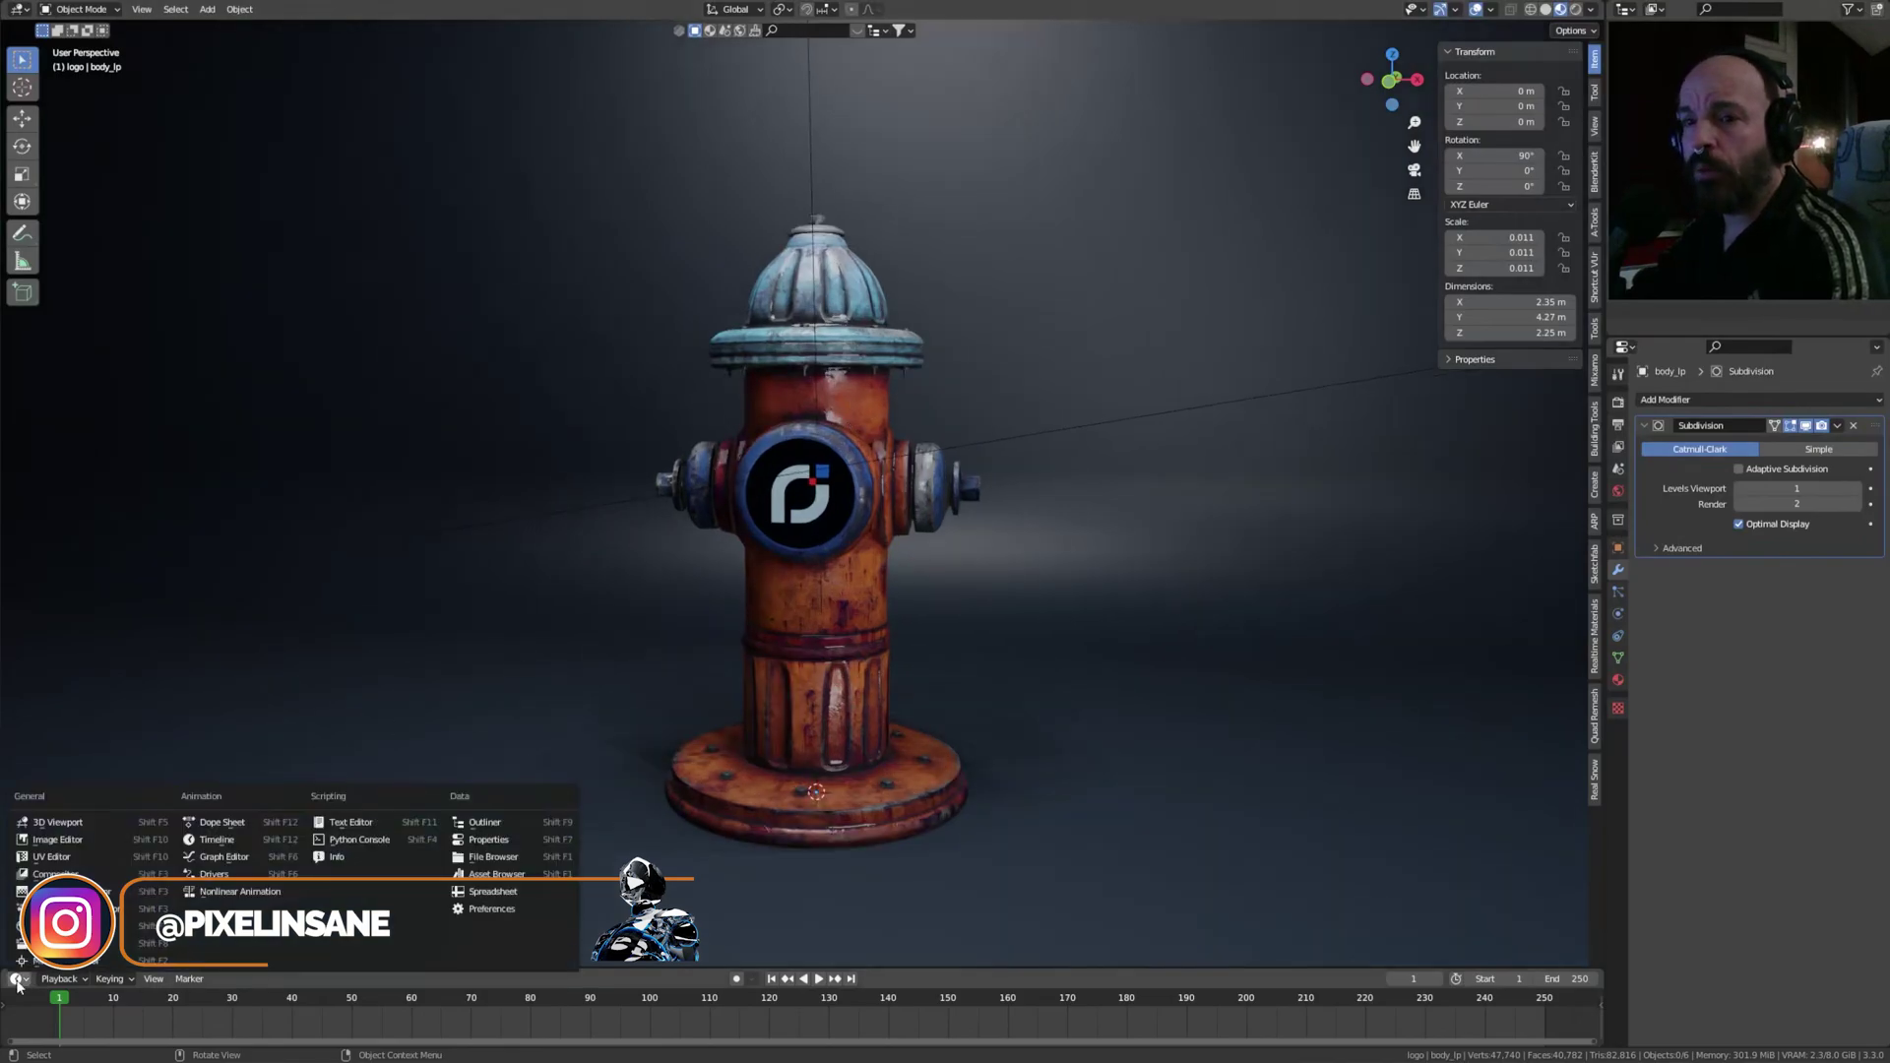
pyautogui.click(497, 874)
pyautogui.click(88, 899)
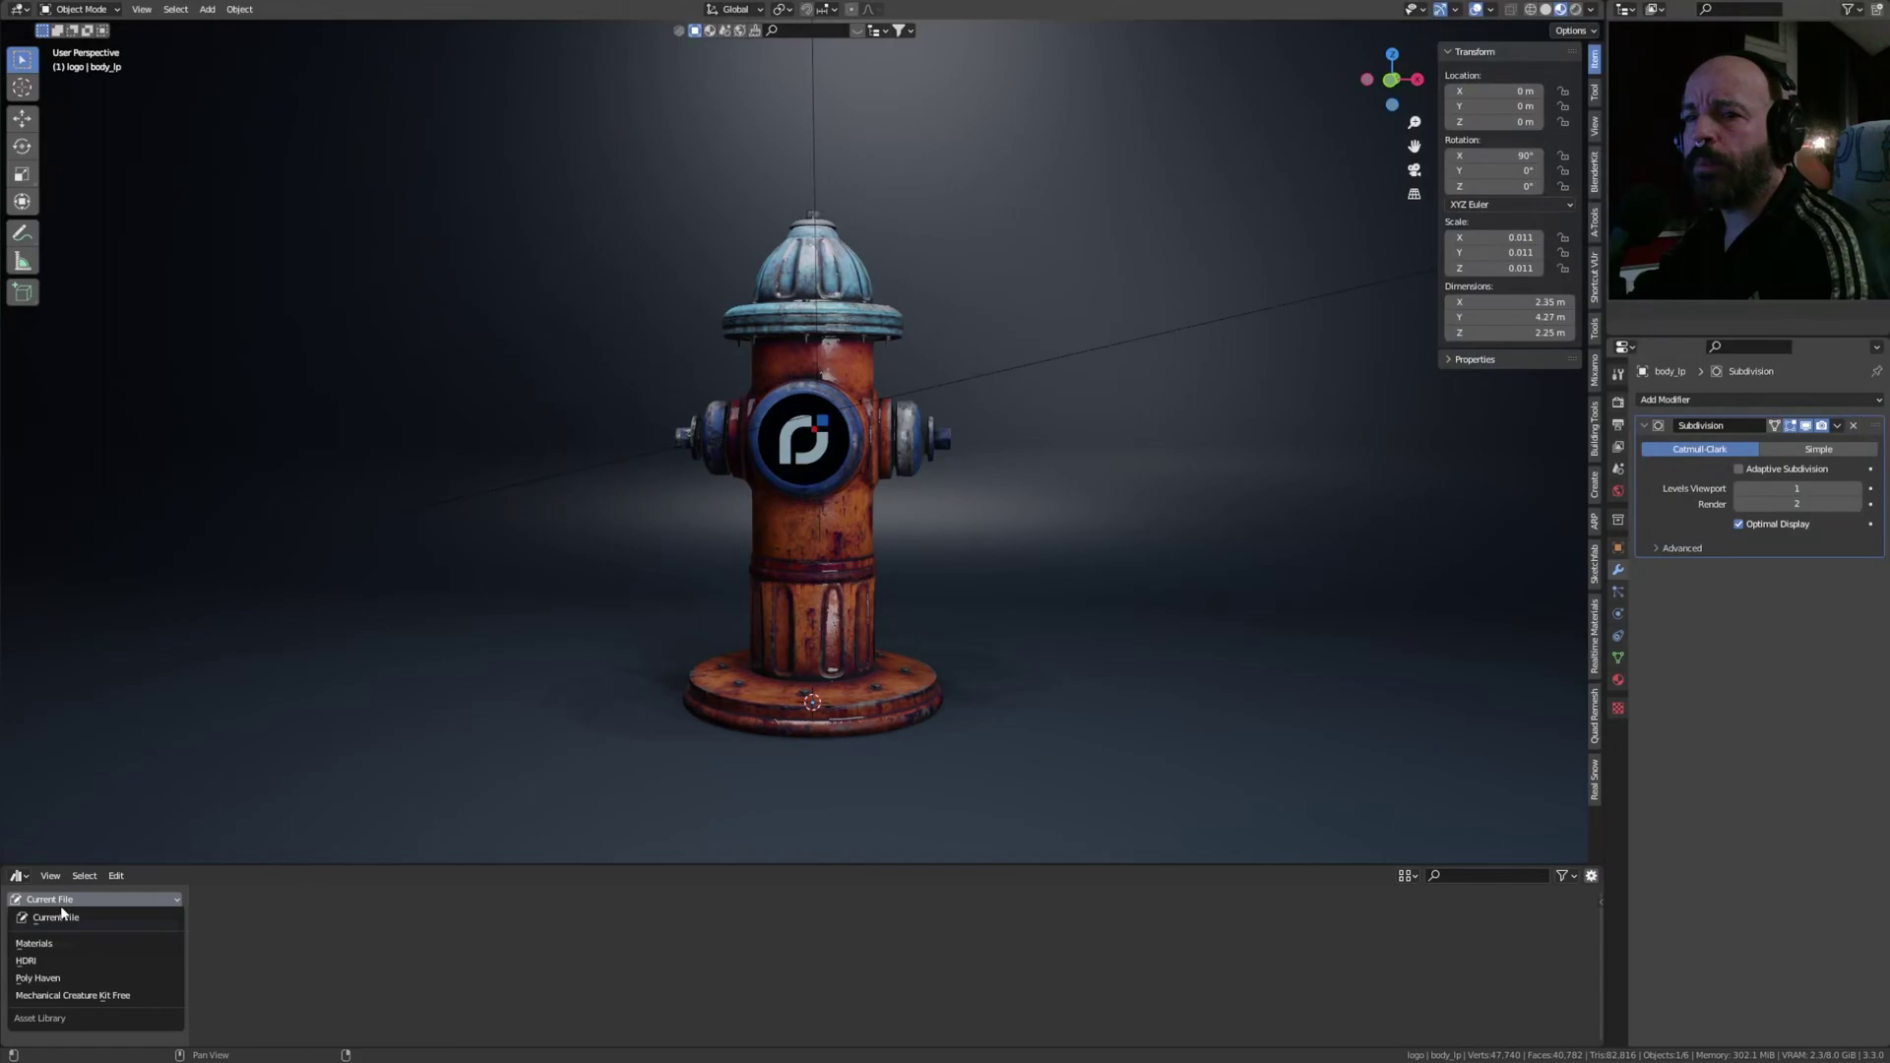
pyautogui.click(40, 947)
# - Browse the scene with the SNOW thumbnail visible and select the hydrant body
pyautogui.scroll(-1, 980, 1004)
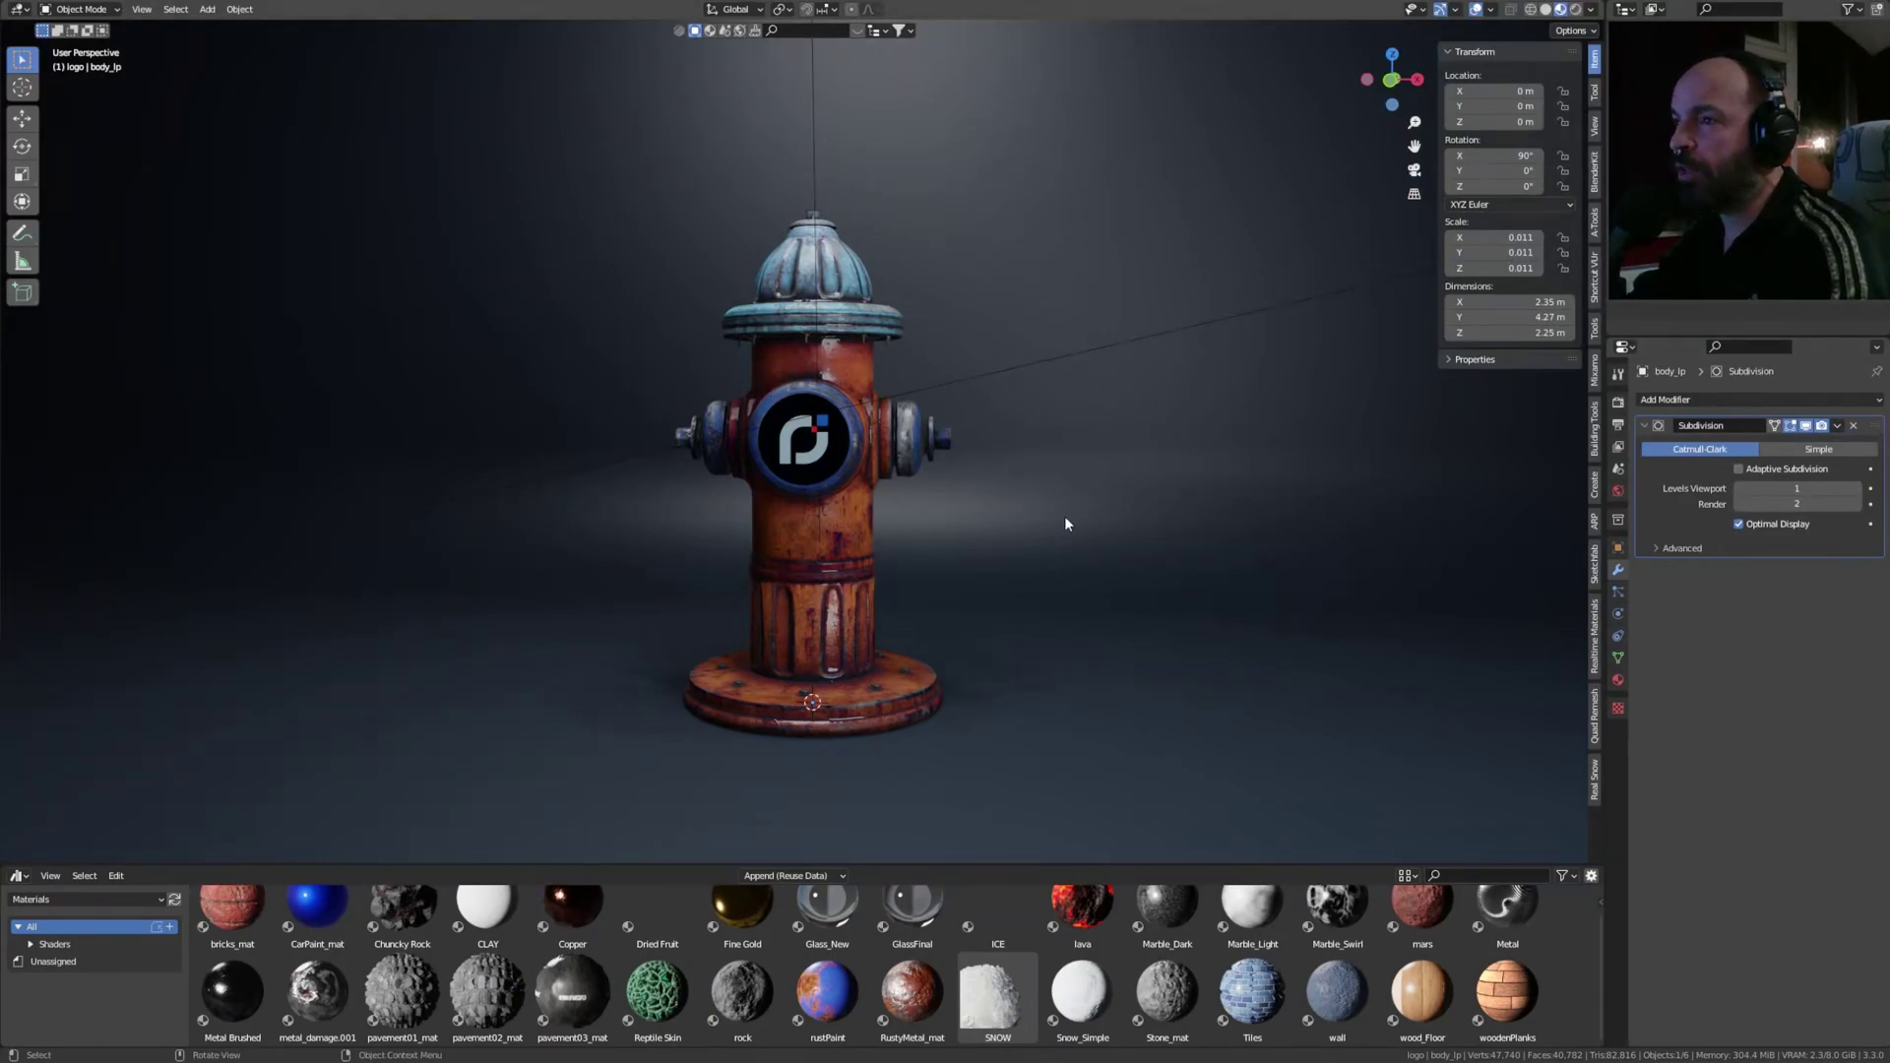
pyautogui.scroll(3, 983, 424)
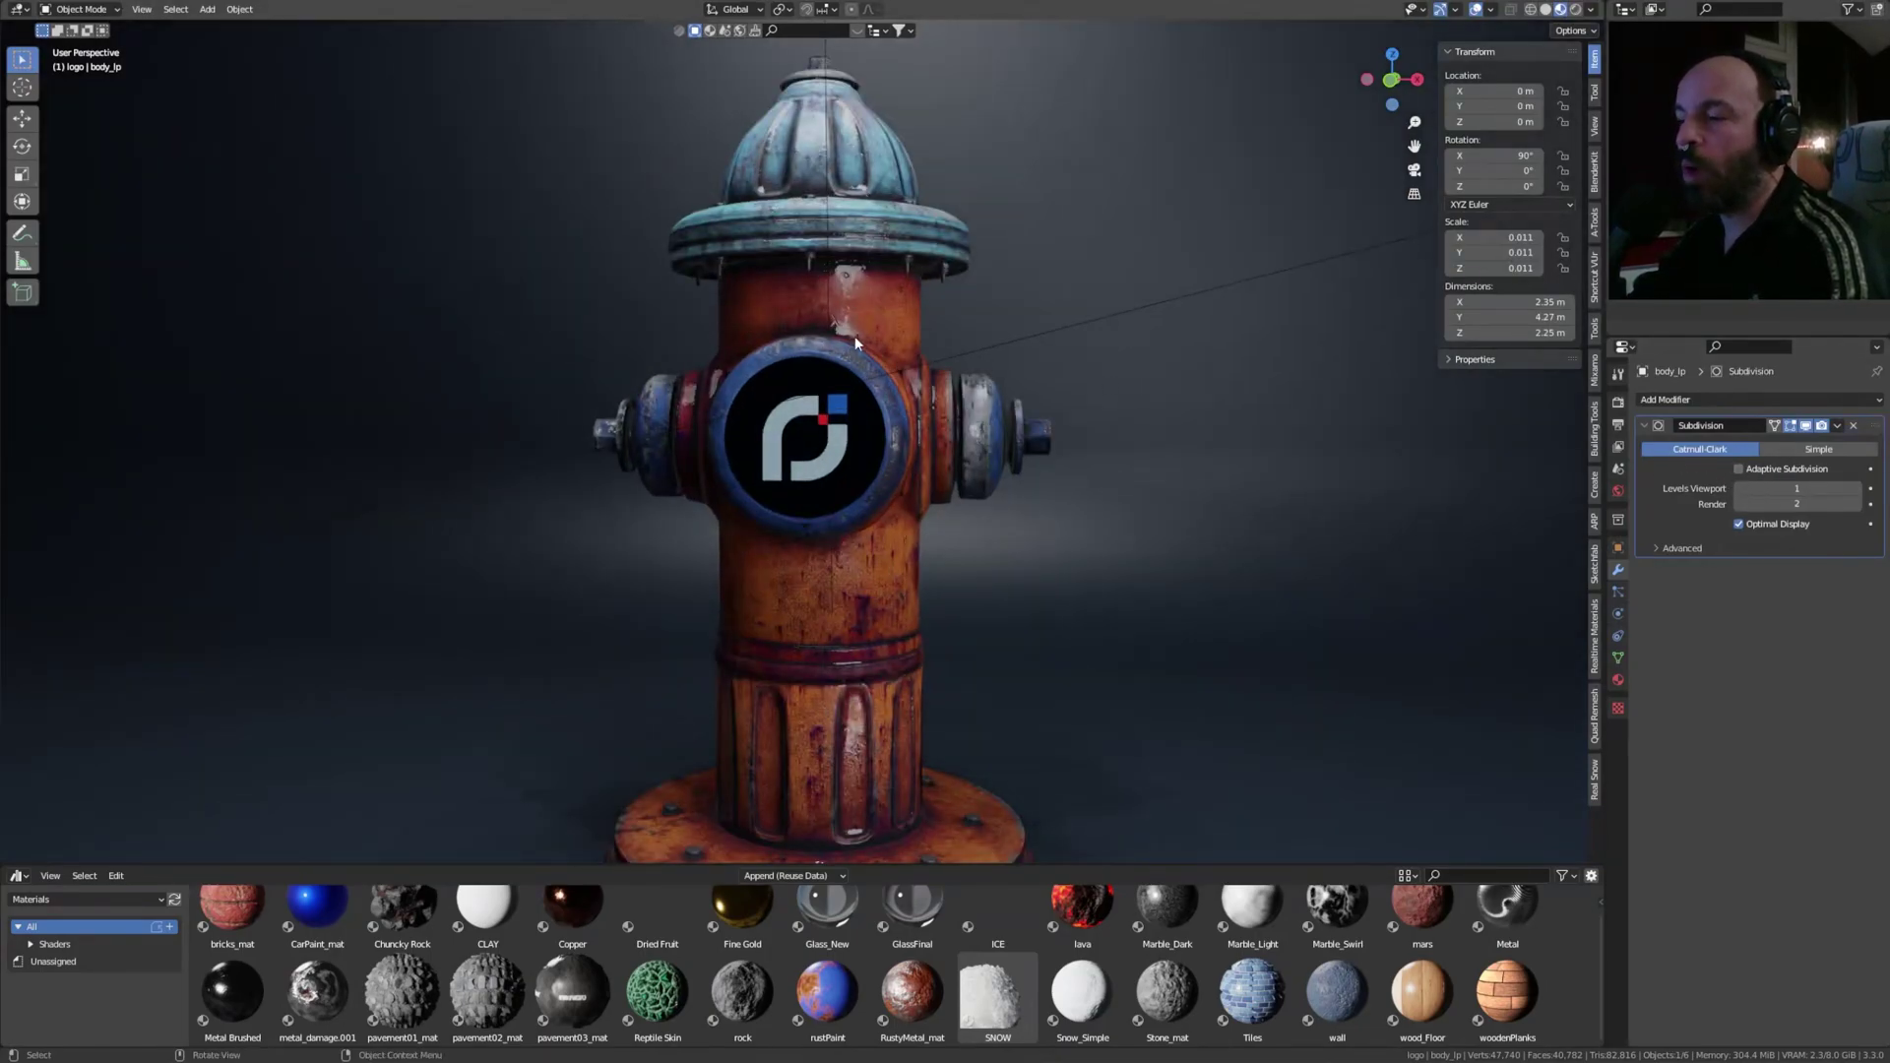
pyautogui.scroll(-3, 854, 334)
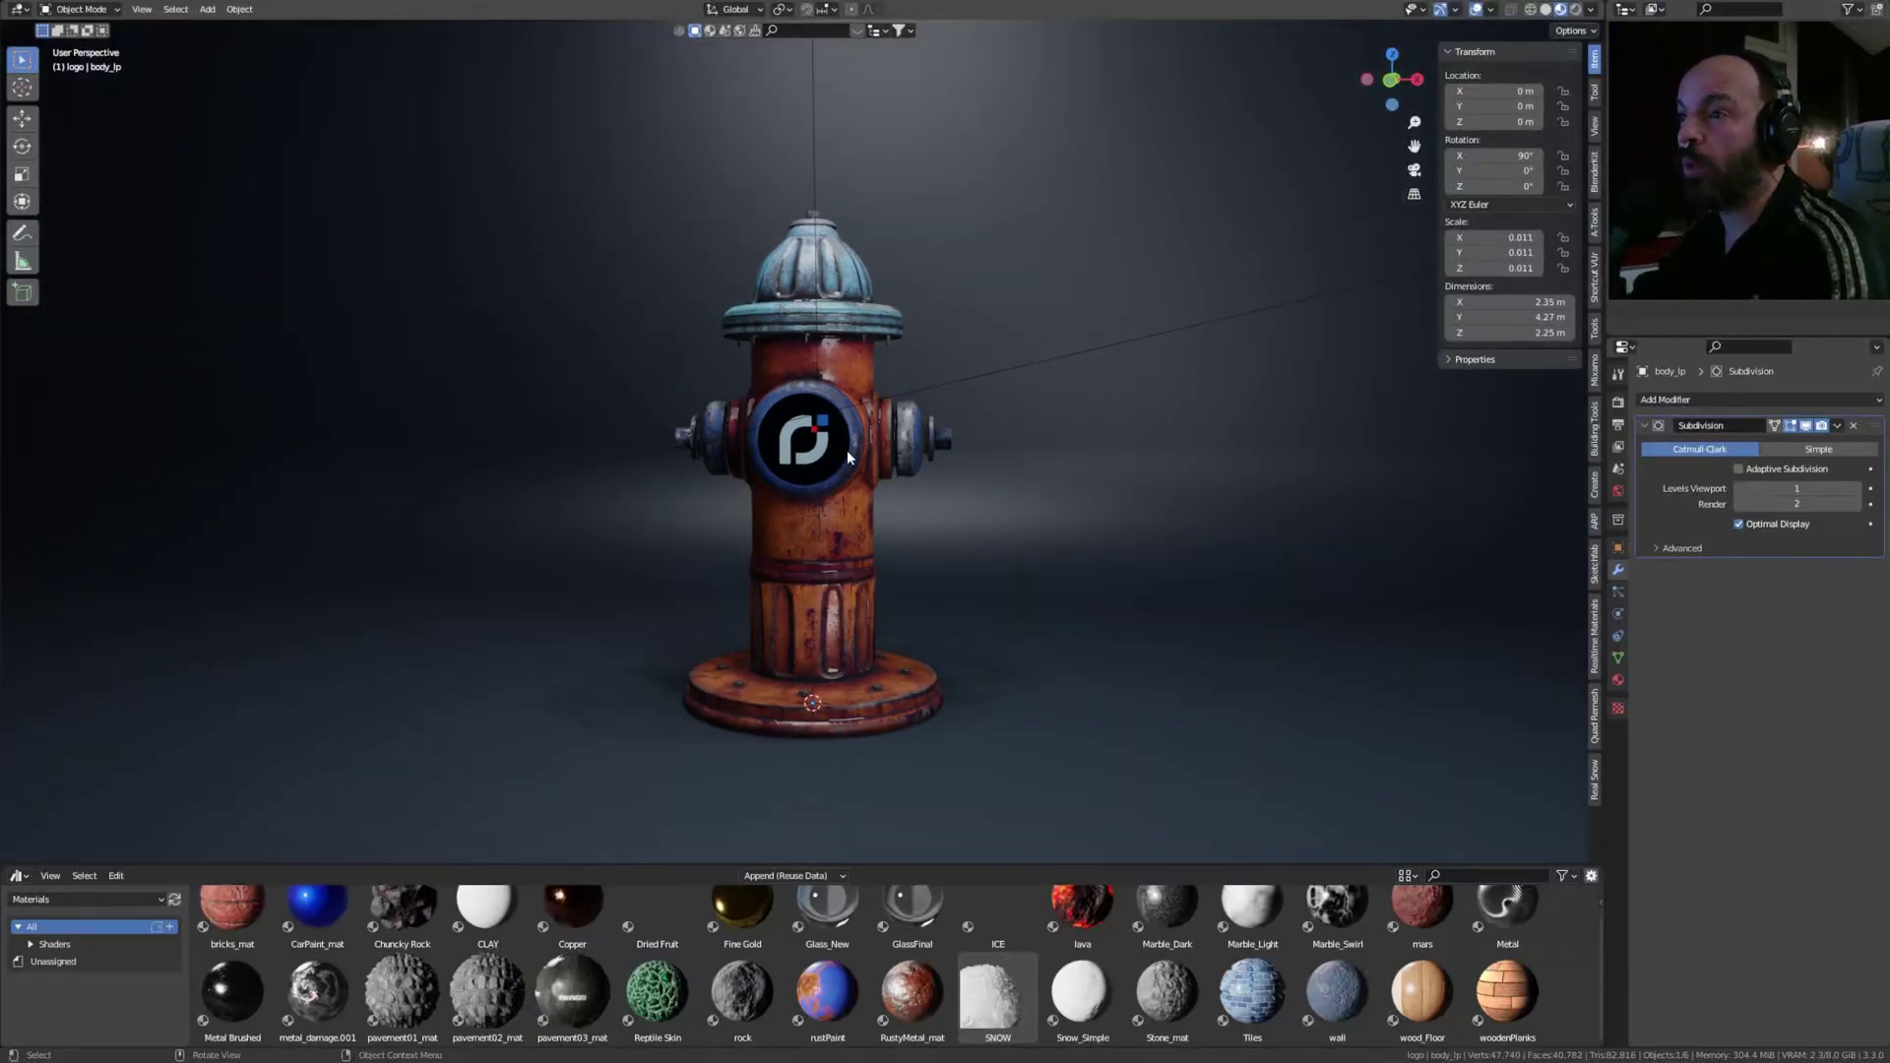
pyautogui.click(840, 518)
pyautogui.click(841, 518)
pyautogui.click(790, 547)
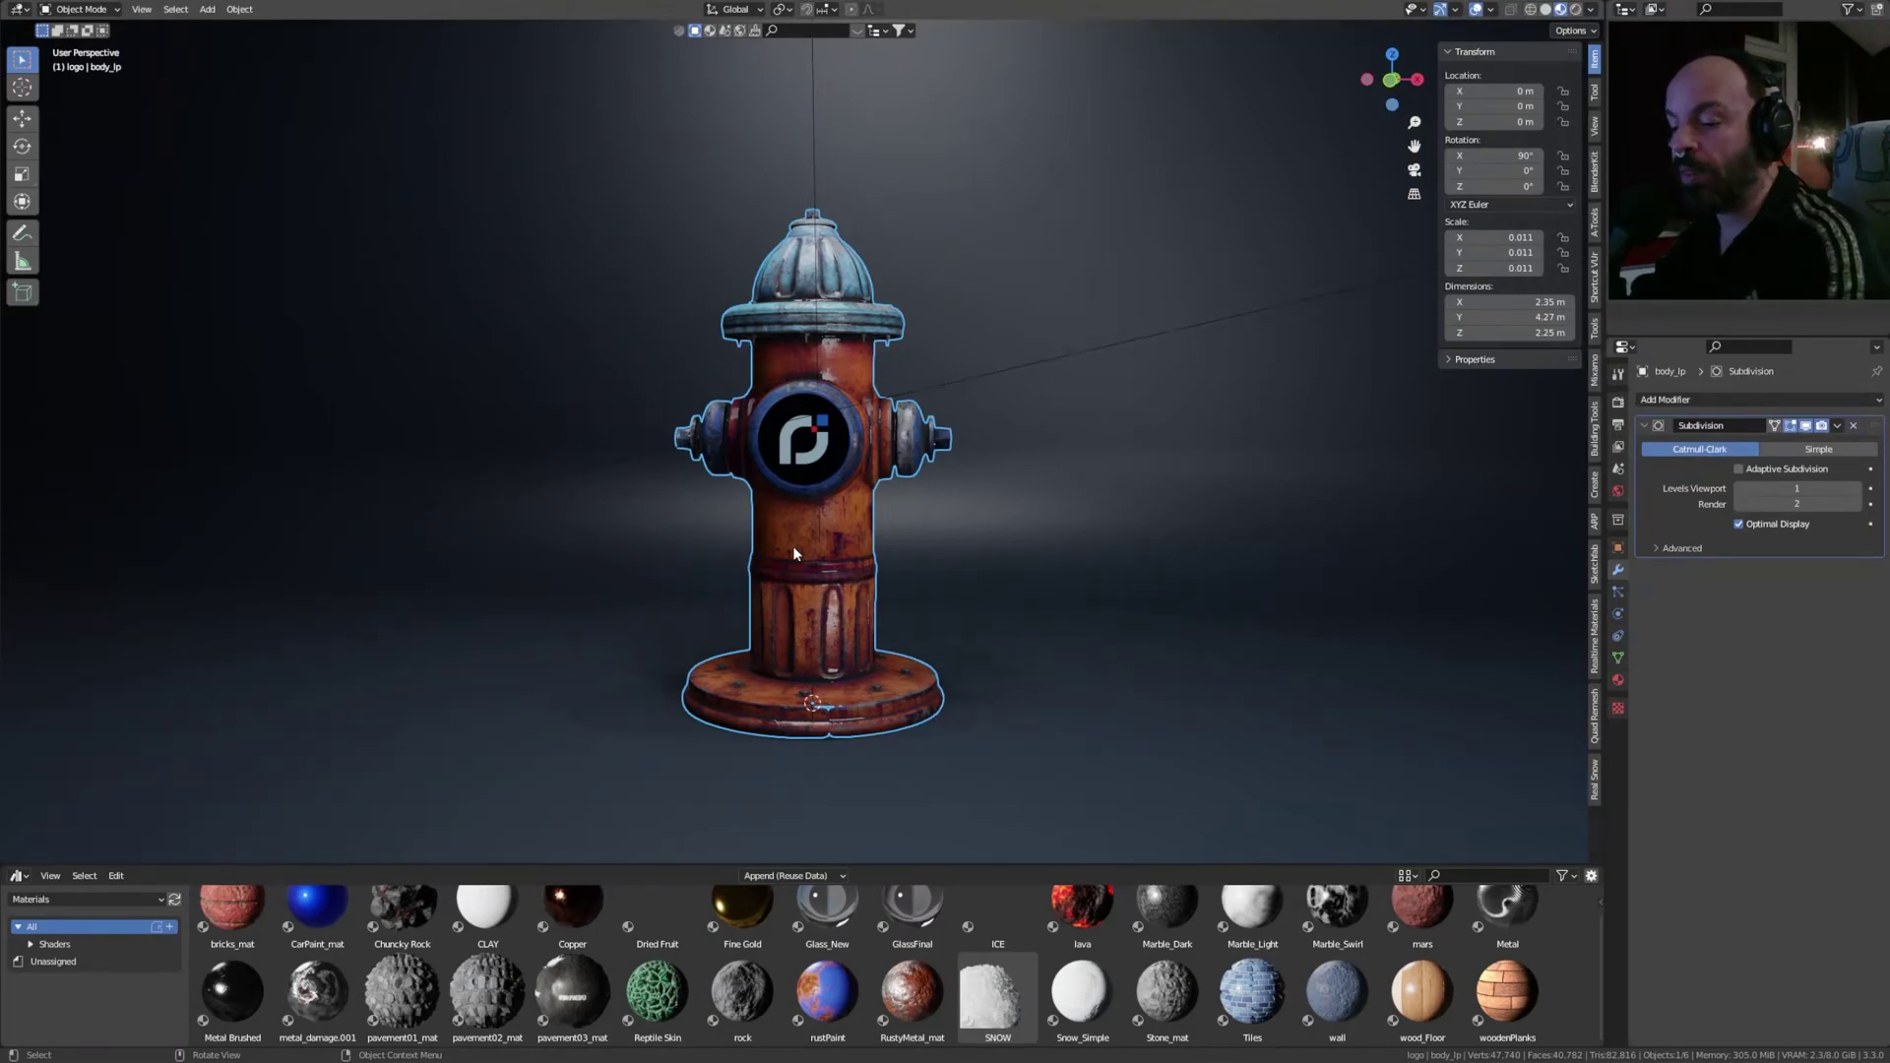
# - Delete the hydrant body and its logo object
pyautogui.press('x')
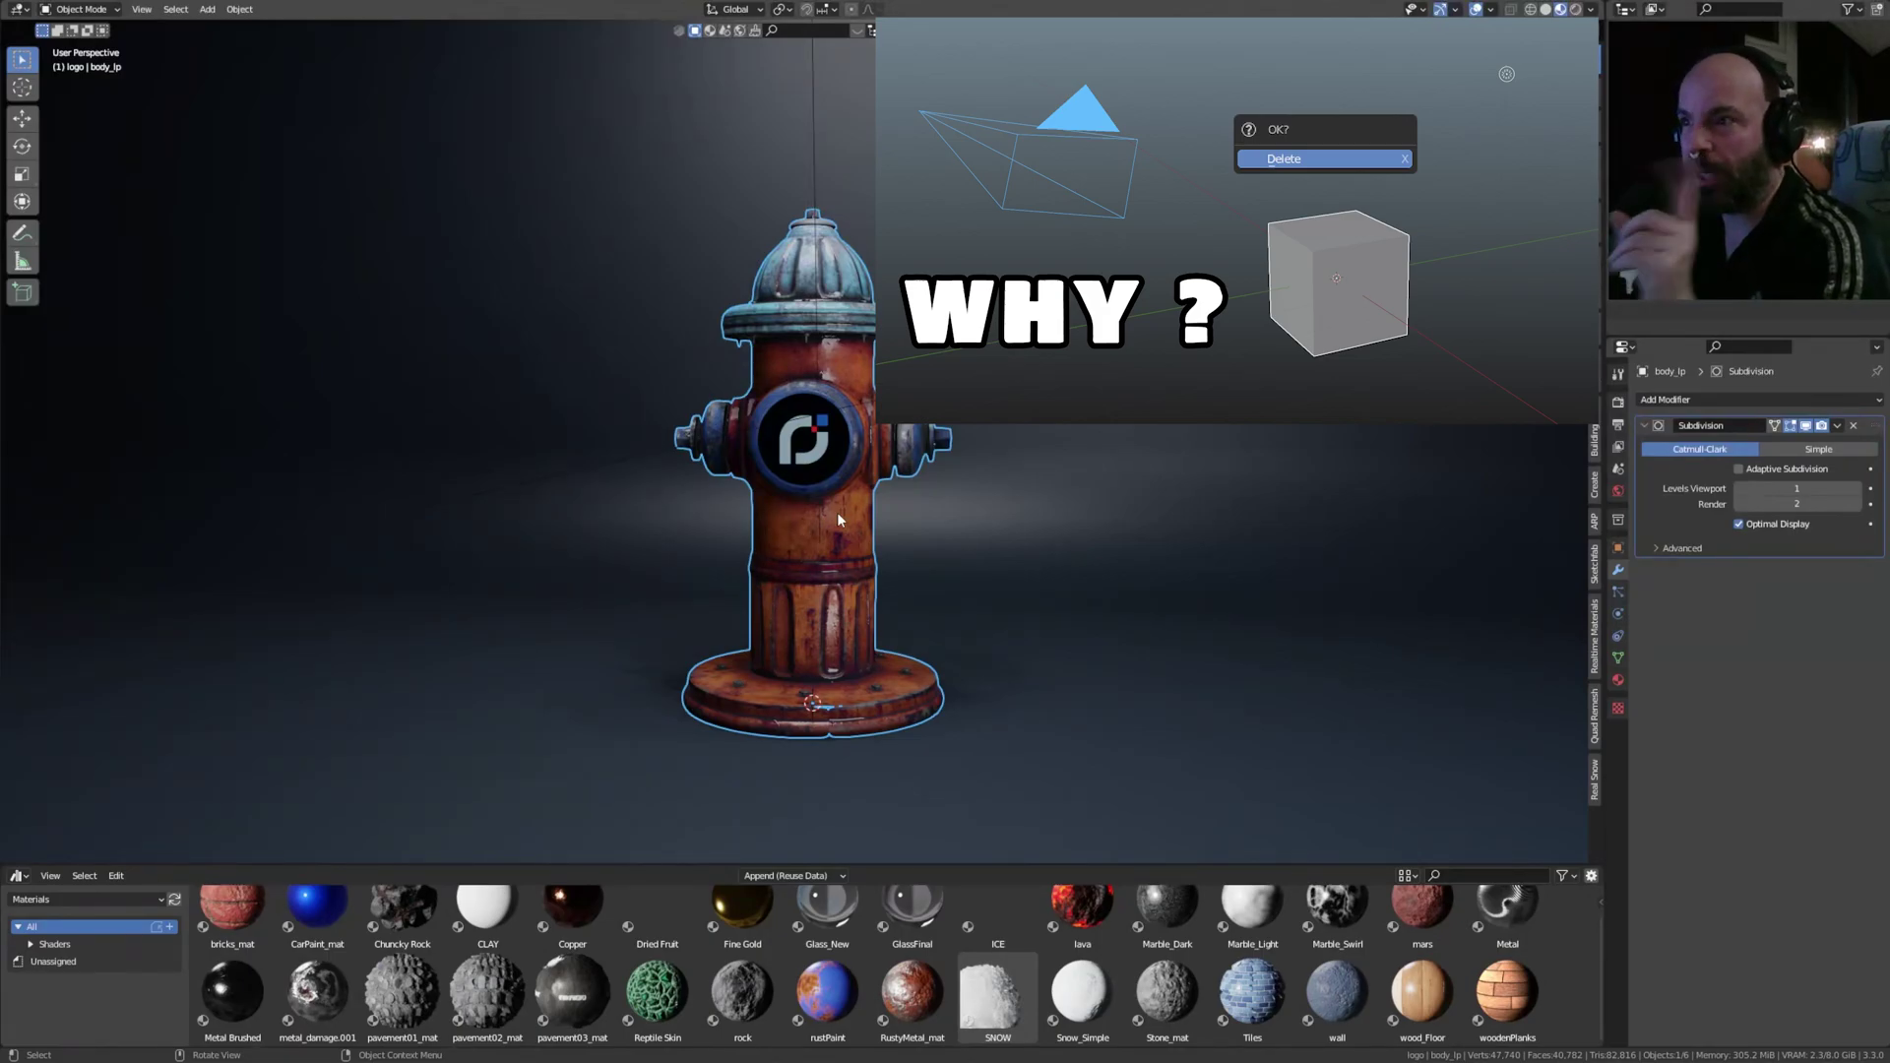
pyautogui.press('Delete')
pyautogui.click(798, 441)
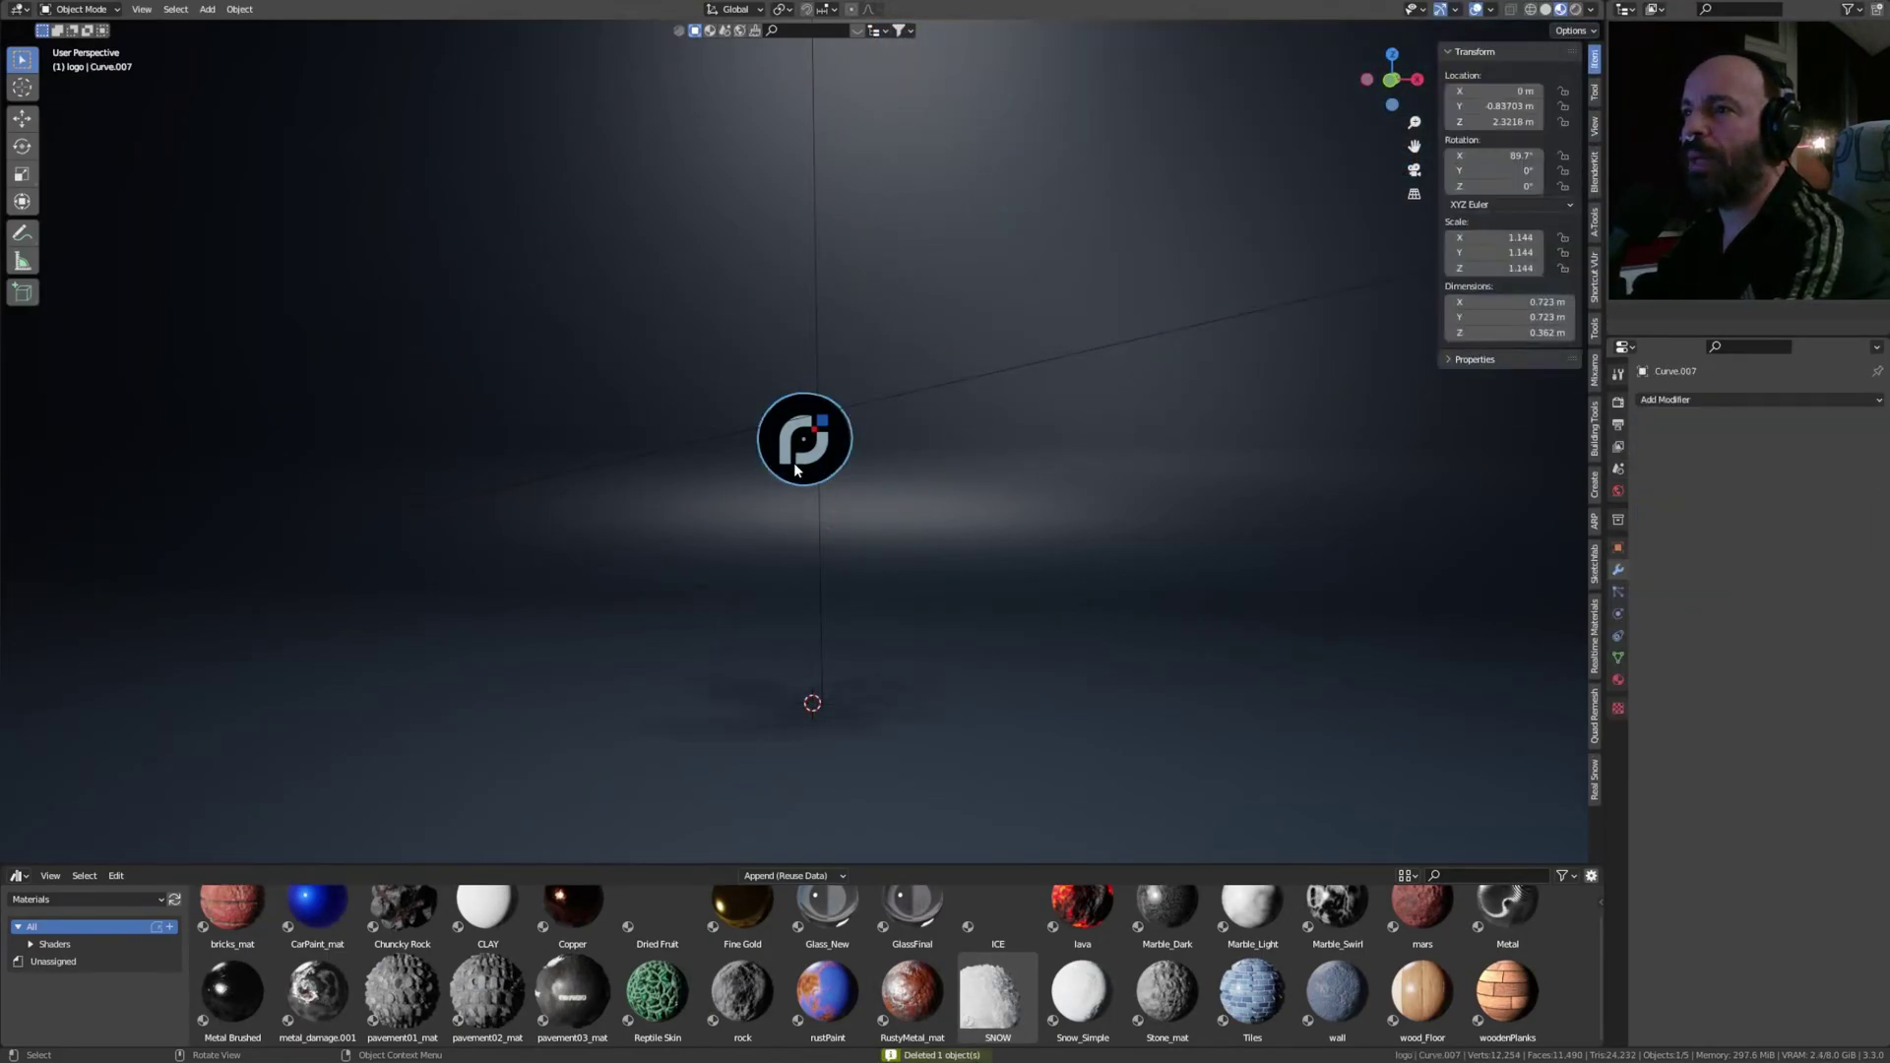
pyautogui.press('Delete')
# - Add an icosphere with lowered subdivisions and move it up into view
pyautogui.hotkey('shift', 'a')
pyautogui.moveTo(752, 356)
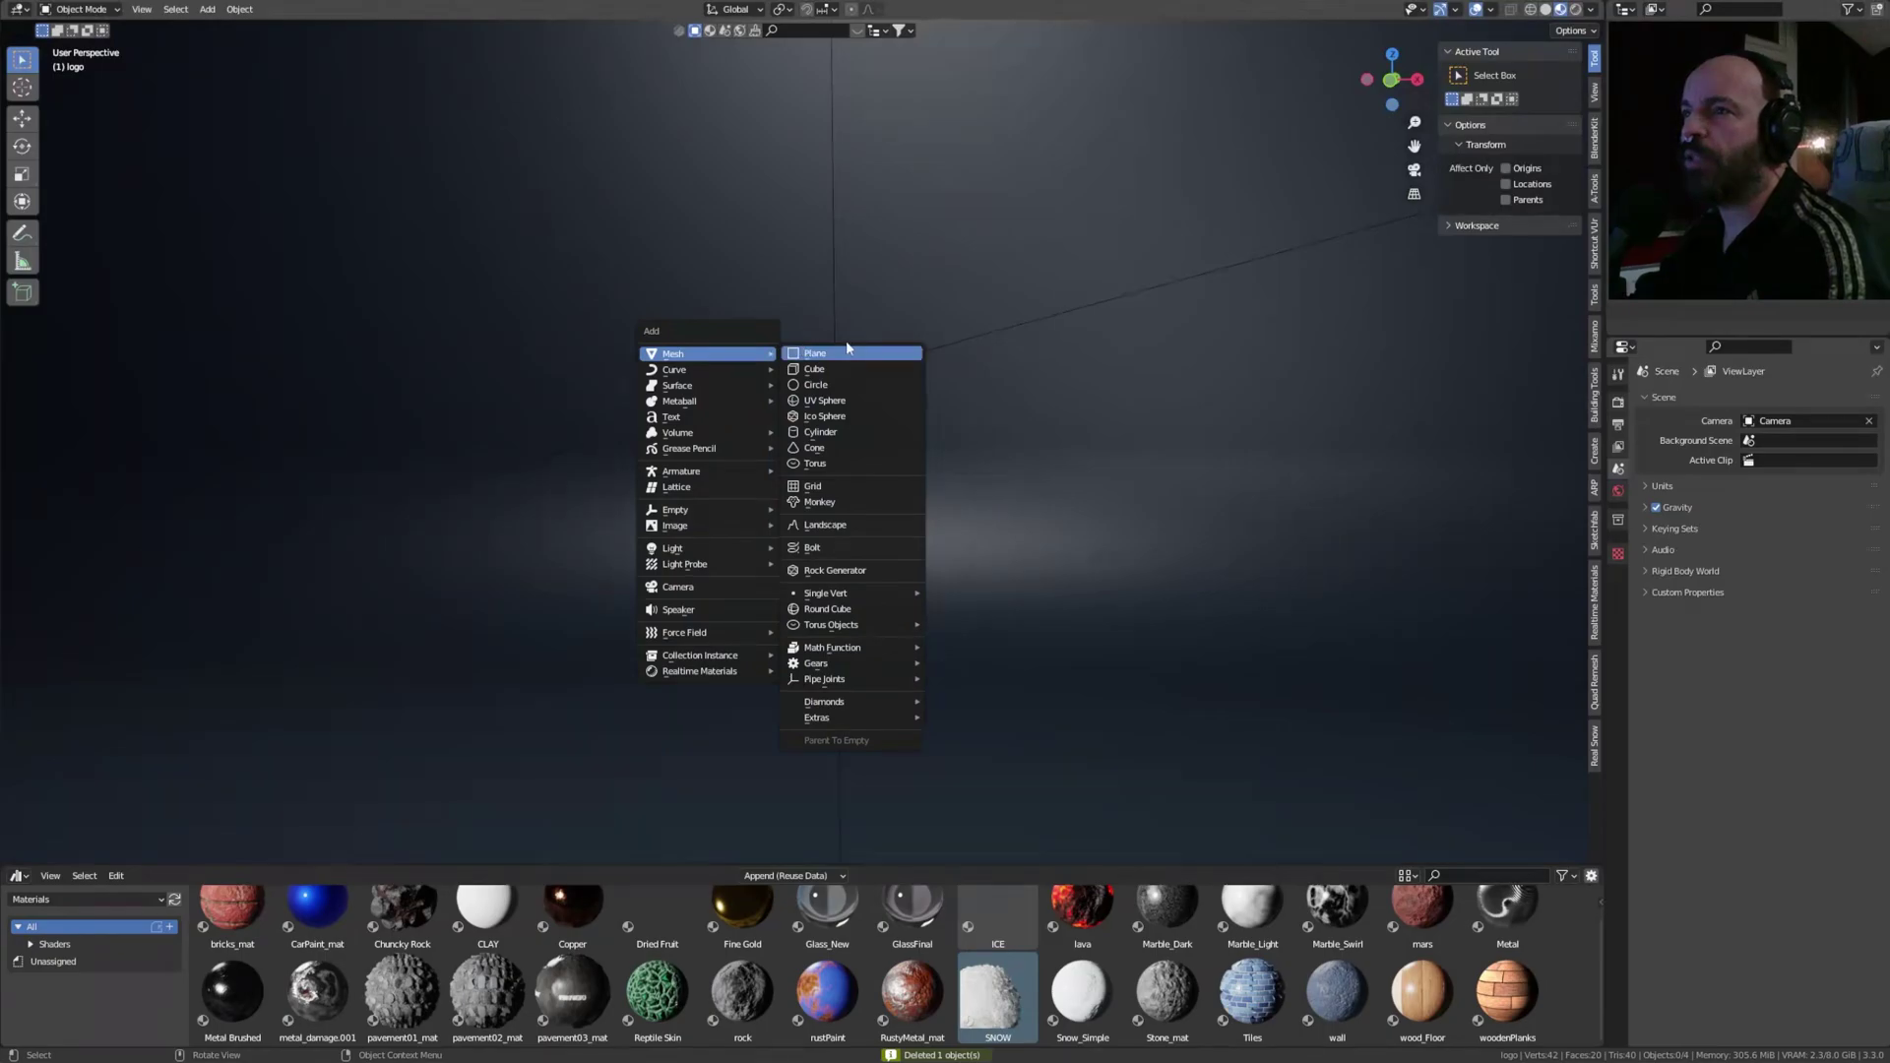
pyautogui.click(836, 415)
pyautogui.moveTo(215, 701); pyautogui.dragTo(187, 701)
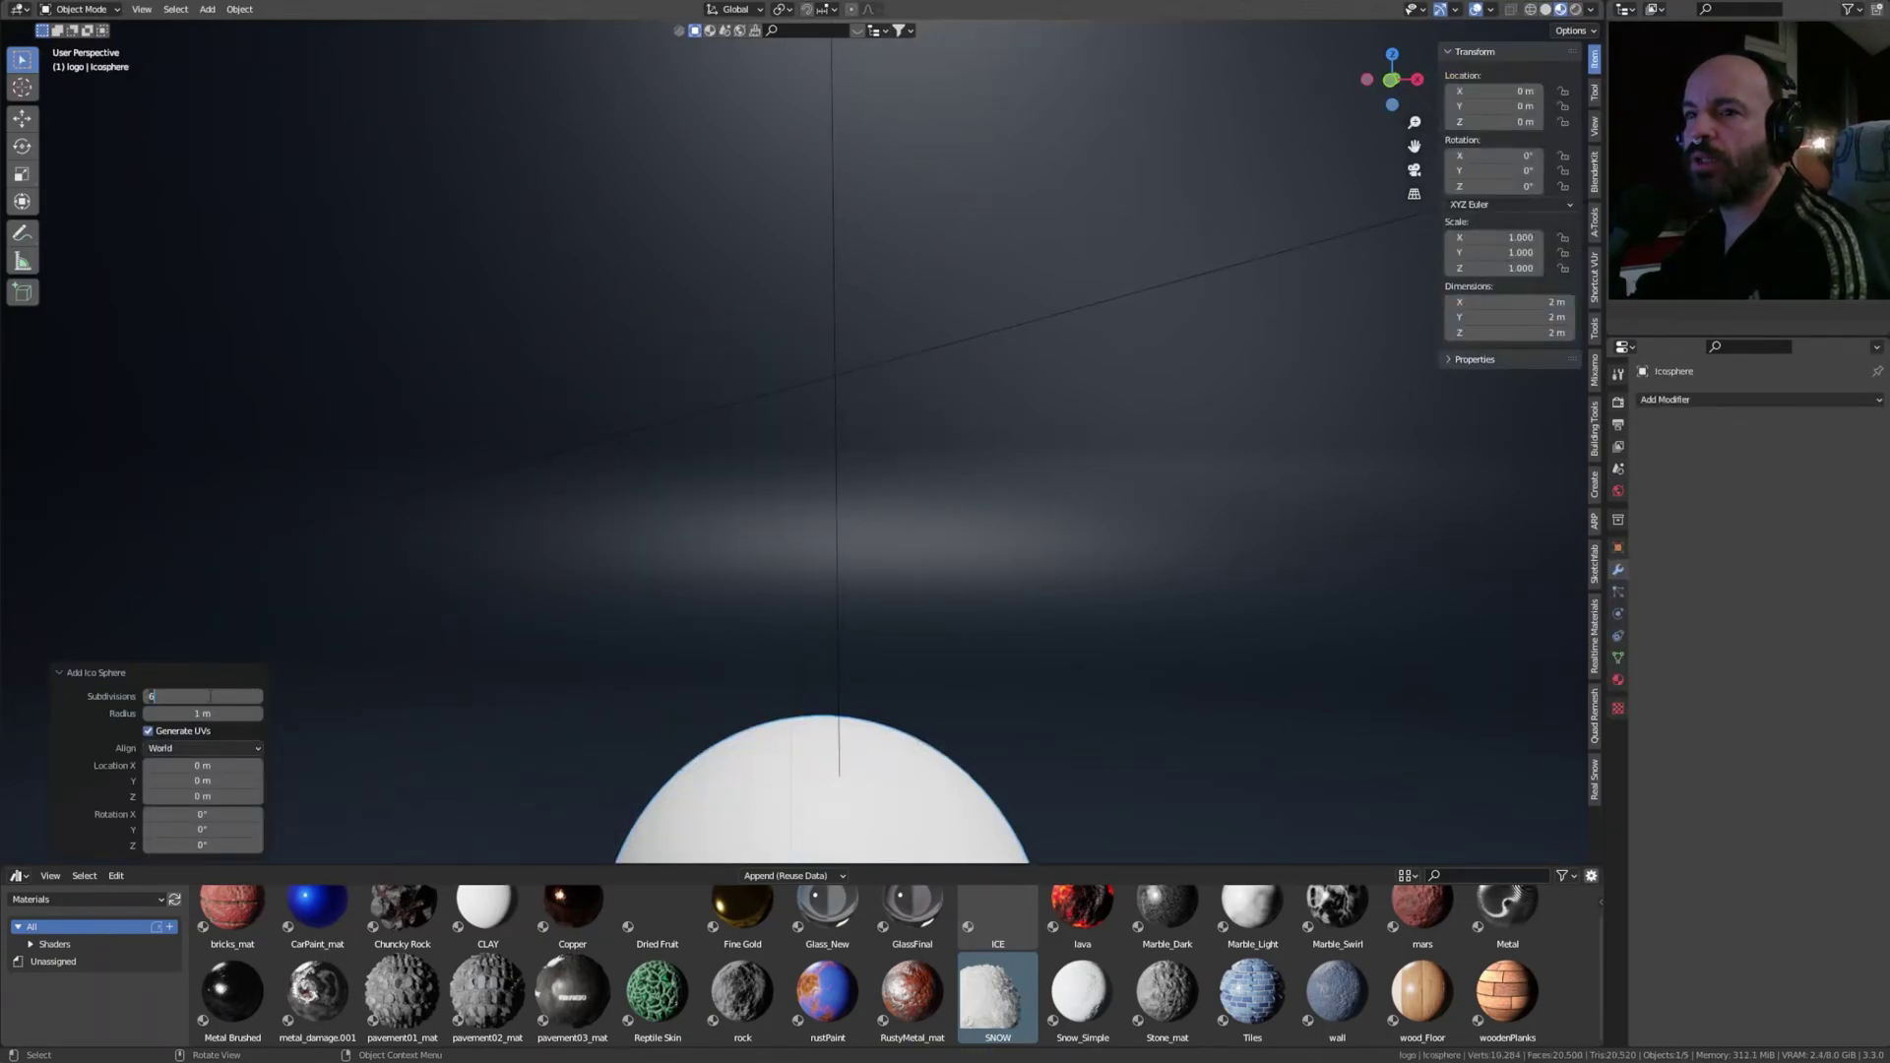
pyautogui.moveTo(881, 847); pyautogui.dragTo(895, 311)
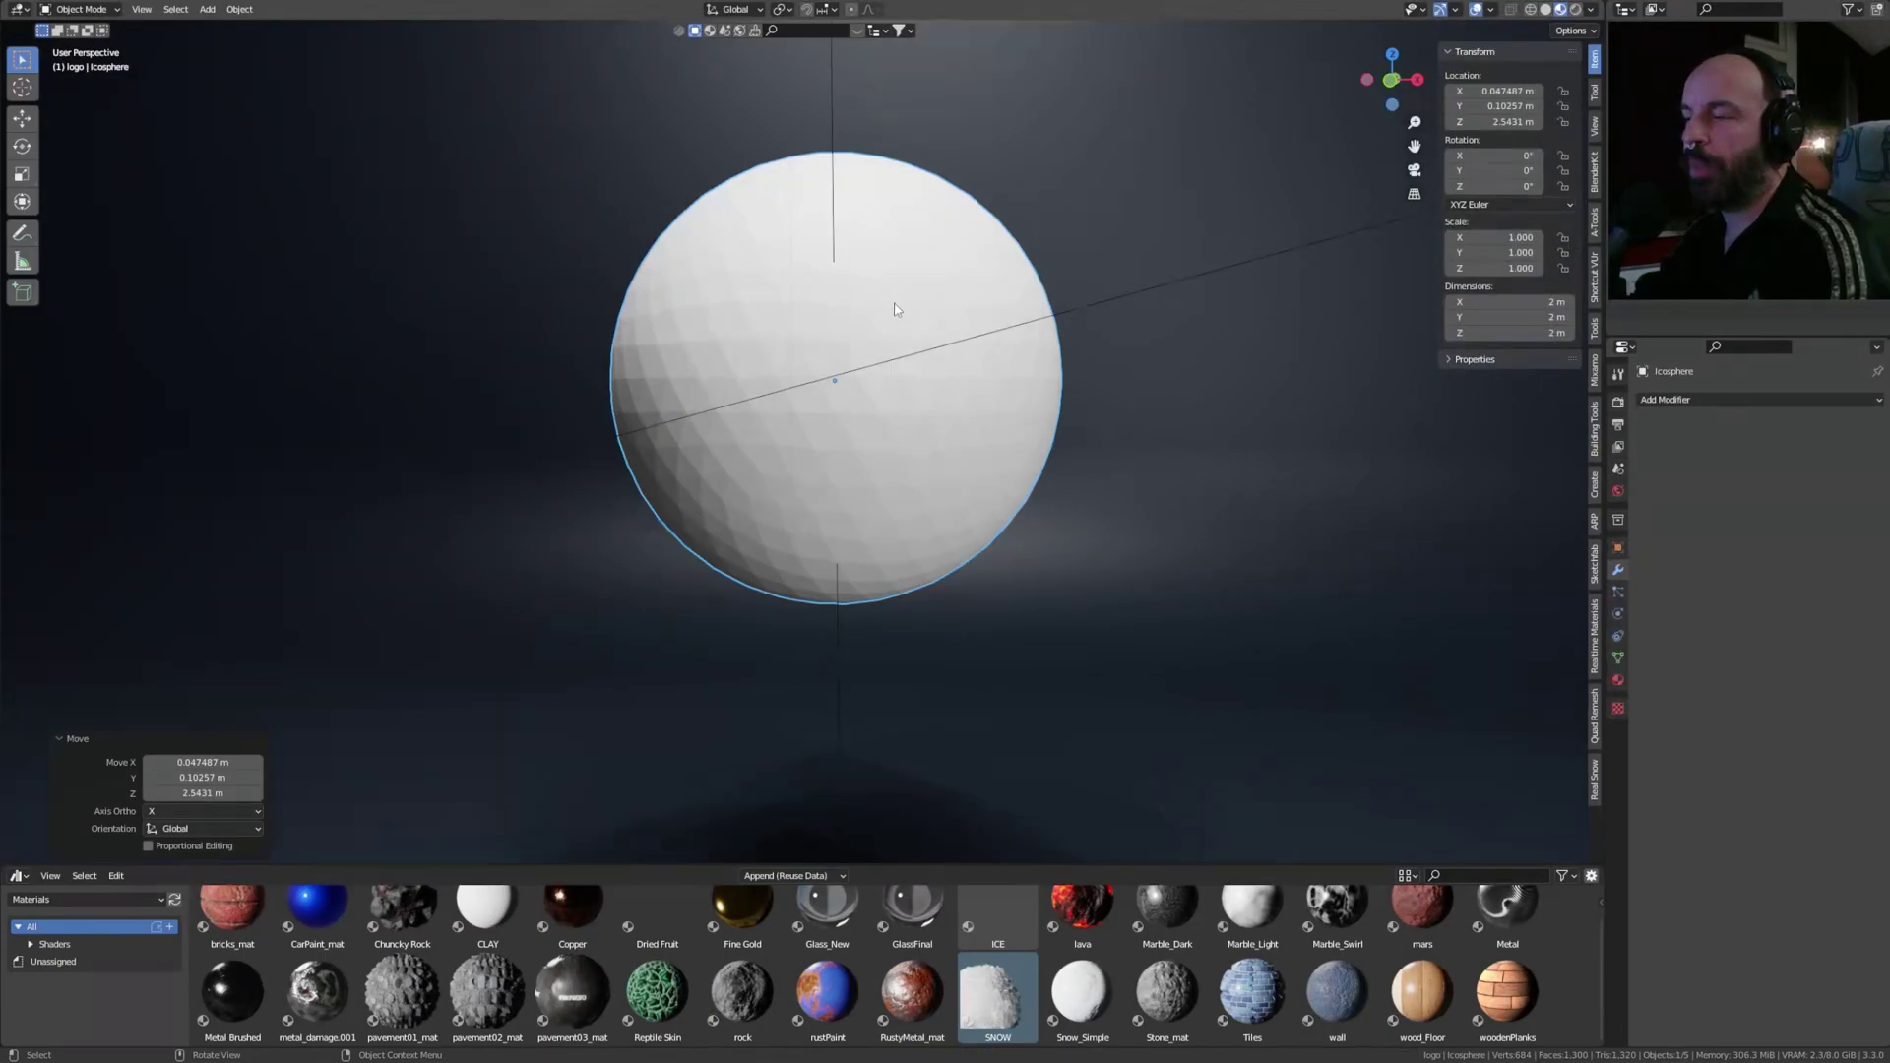
# - Shade the sphere smooth, add an adaptive level-3 Subdivision Surface, and apply SNOW
pyautogui.rightClick(895, 311)
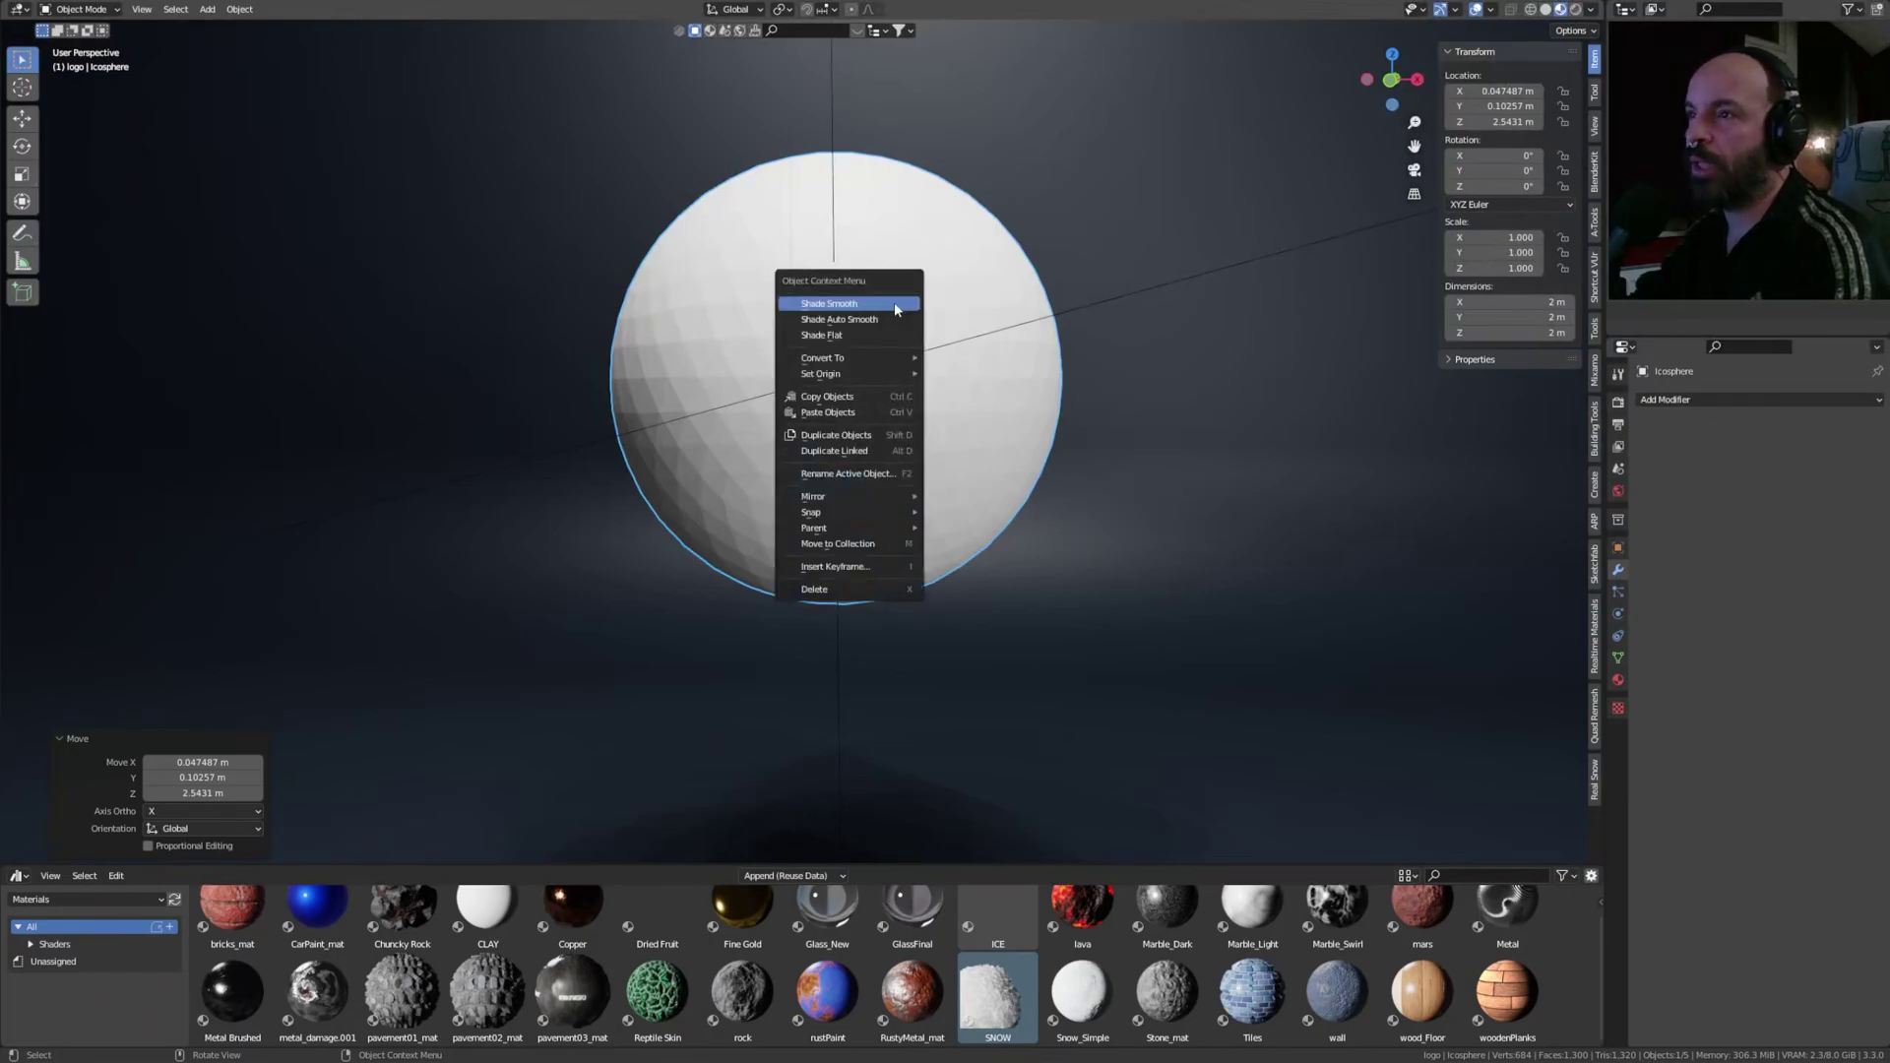
pyautogui.click(895, 307)
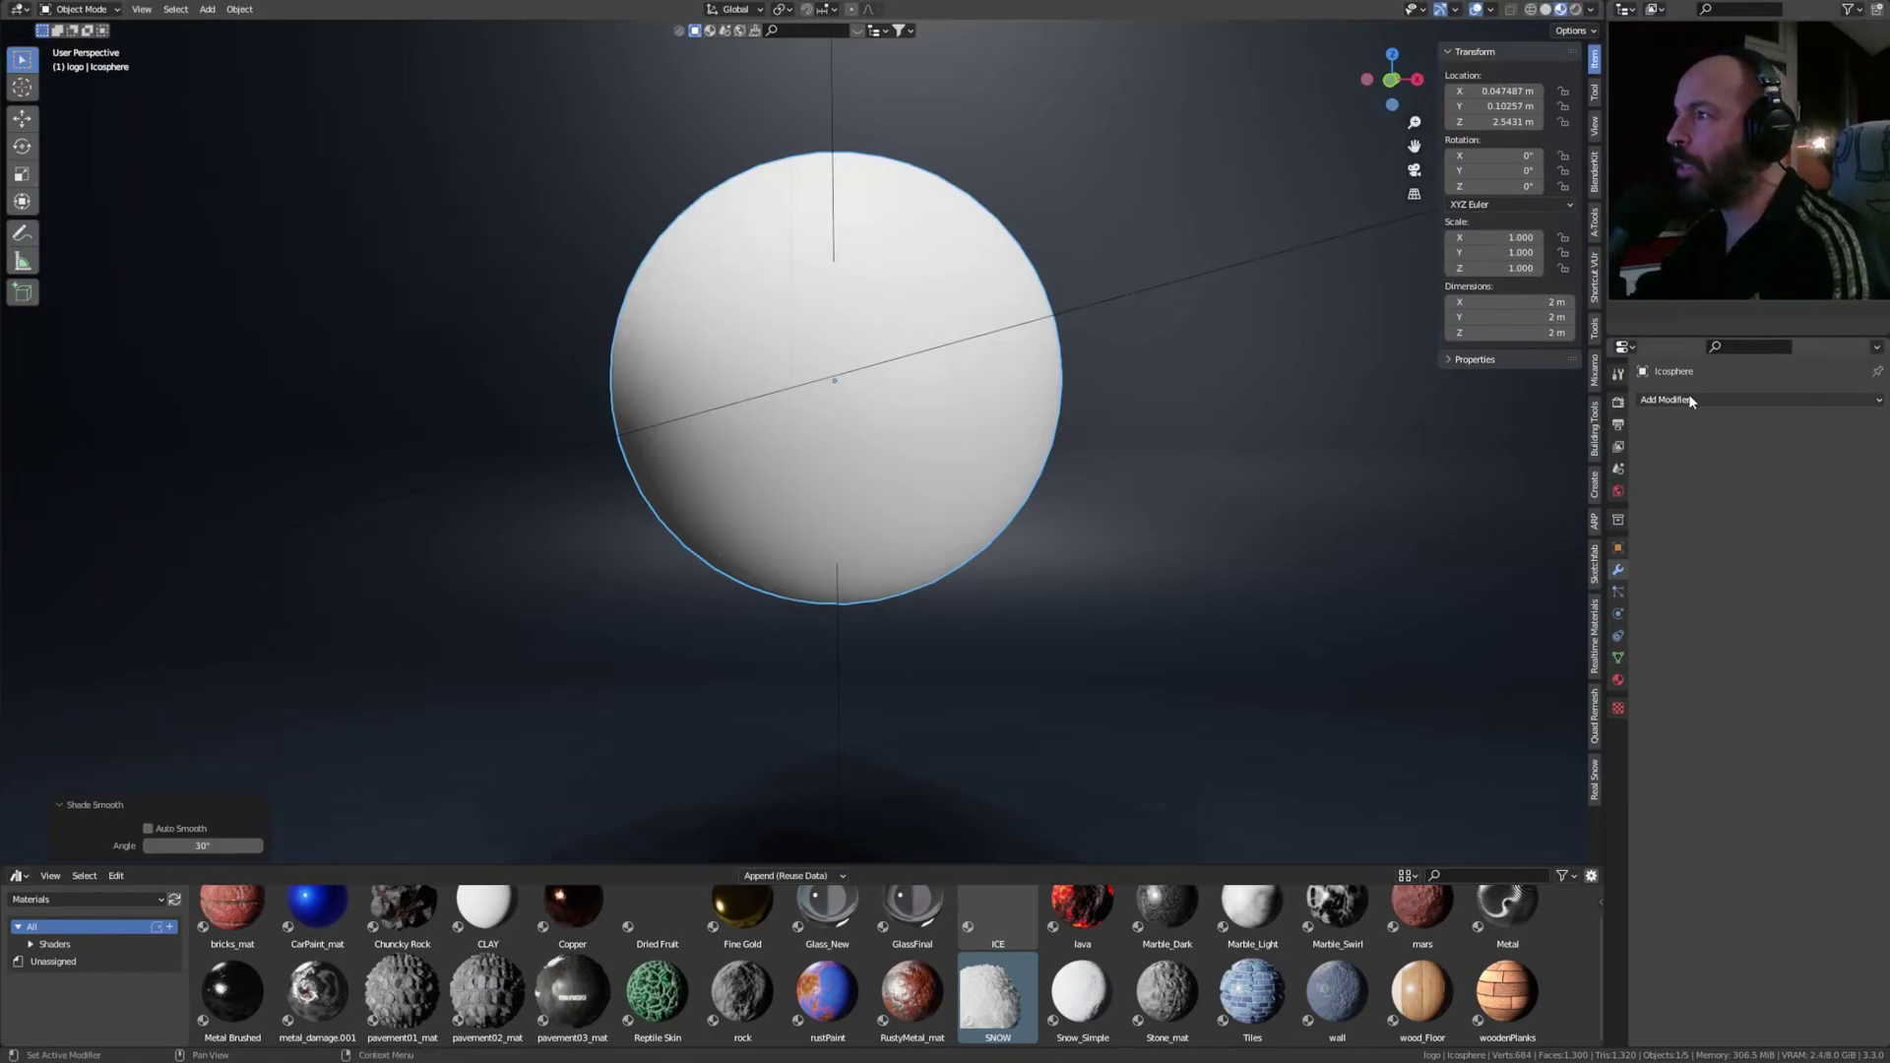
pyautogui.click(1687, 399)
pyautogui.click(1575, 688)
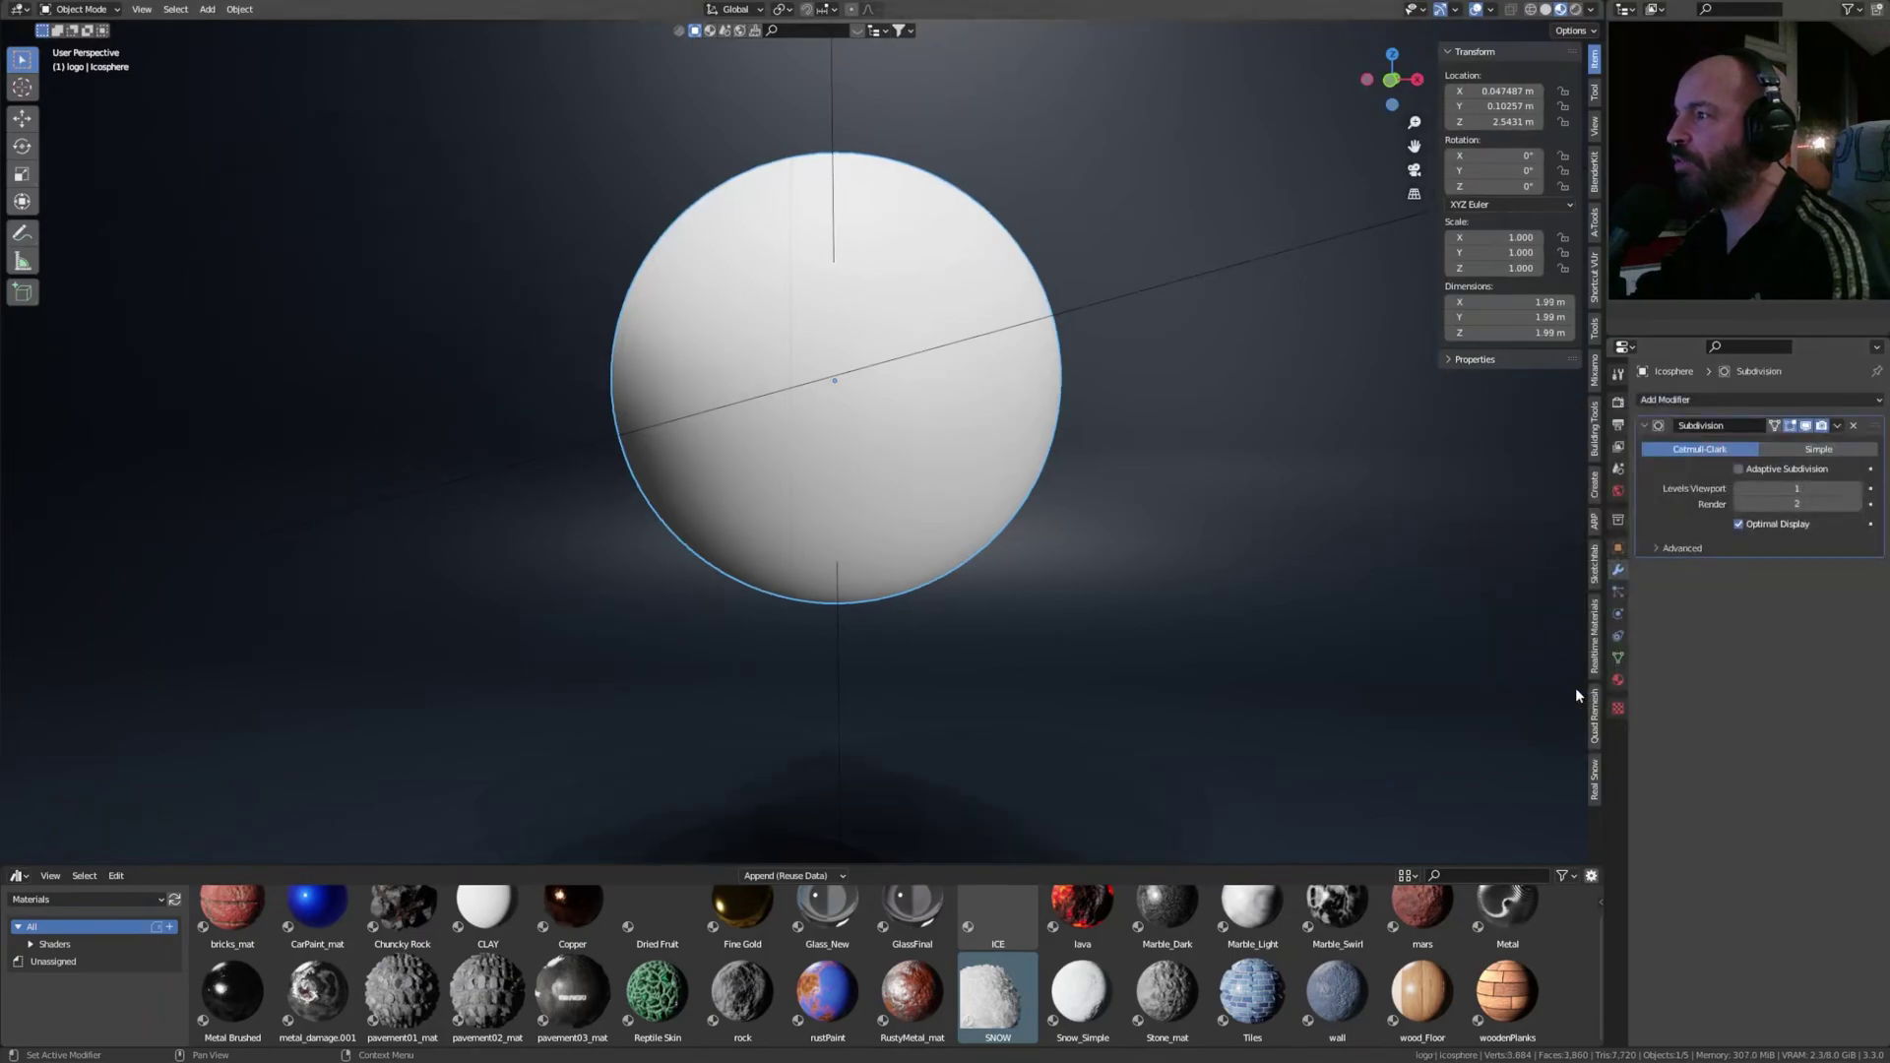
pyautogui.click(1739, 470)
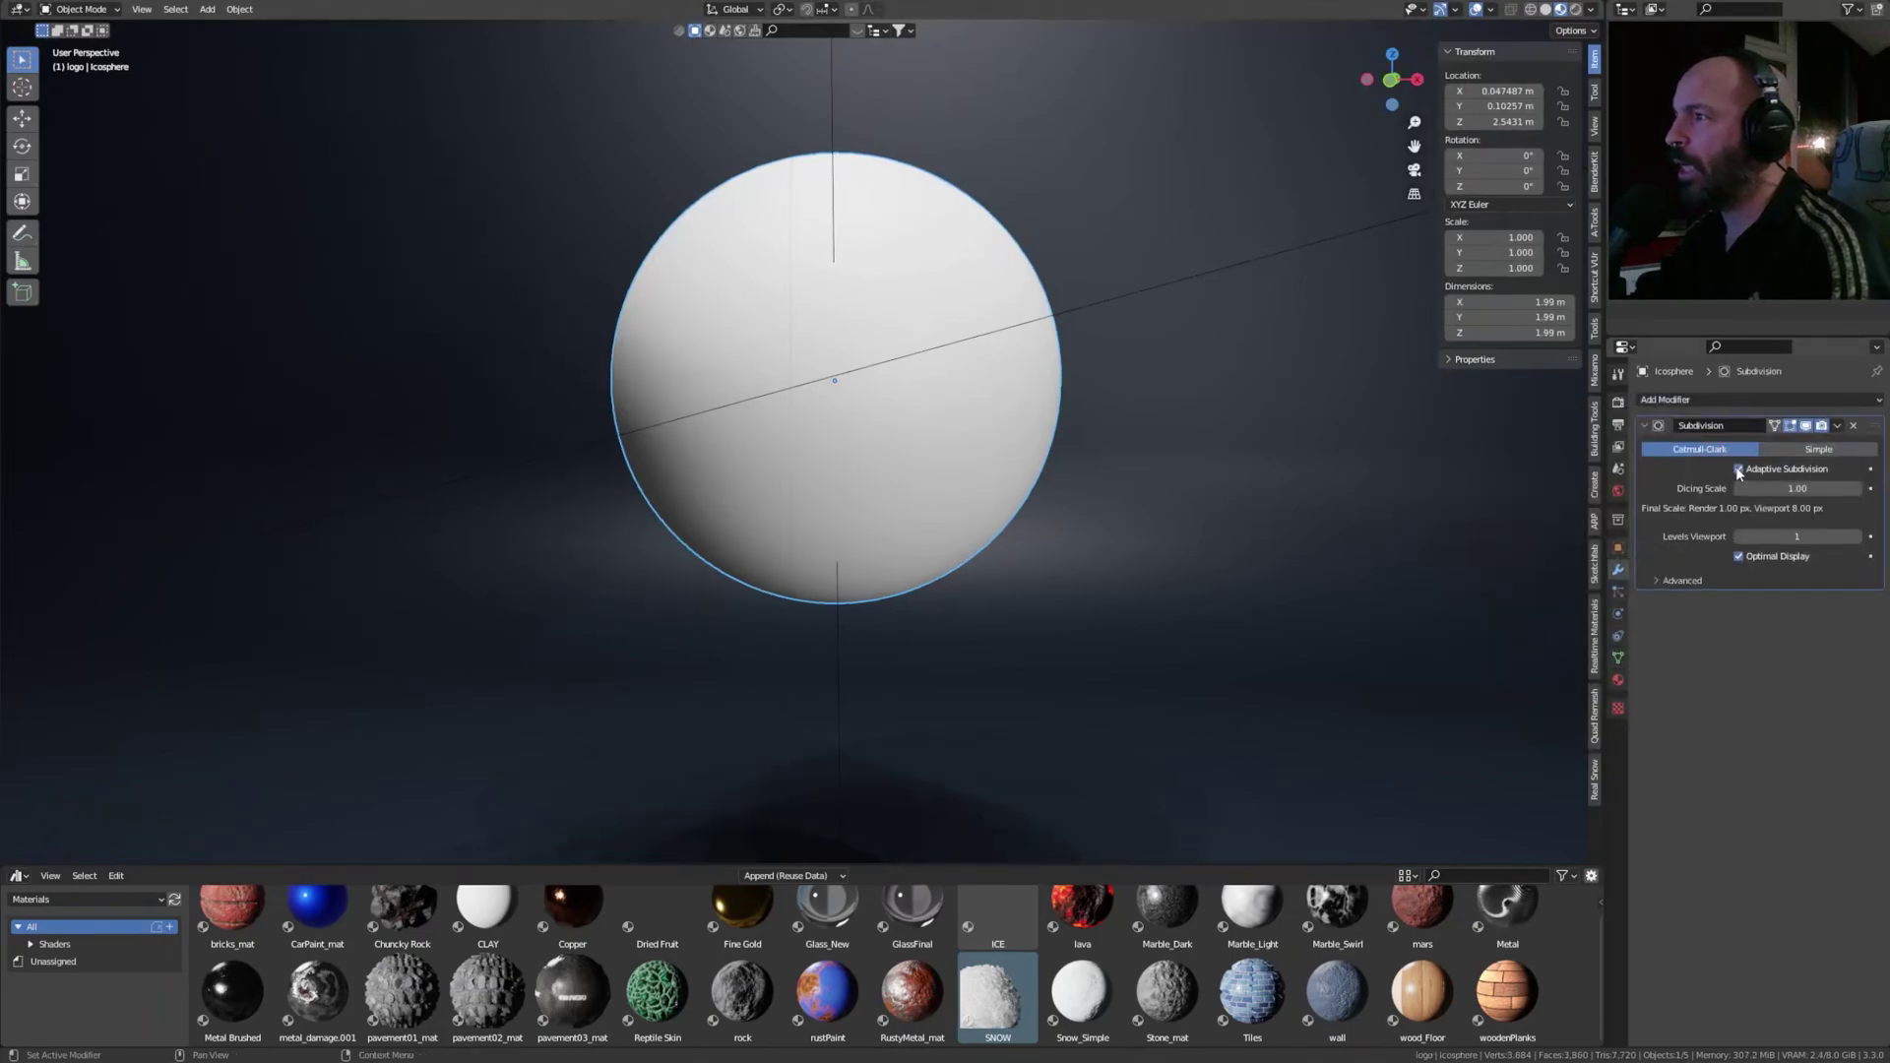
pyautogui.click(1857, 536)
pyautogui.click(1857, 535)
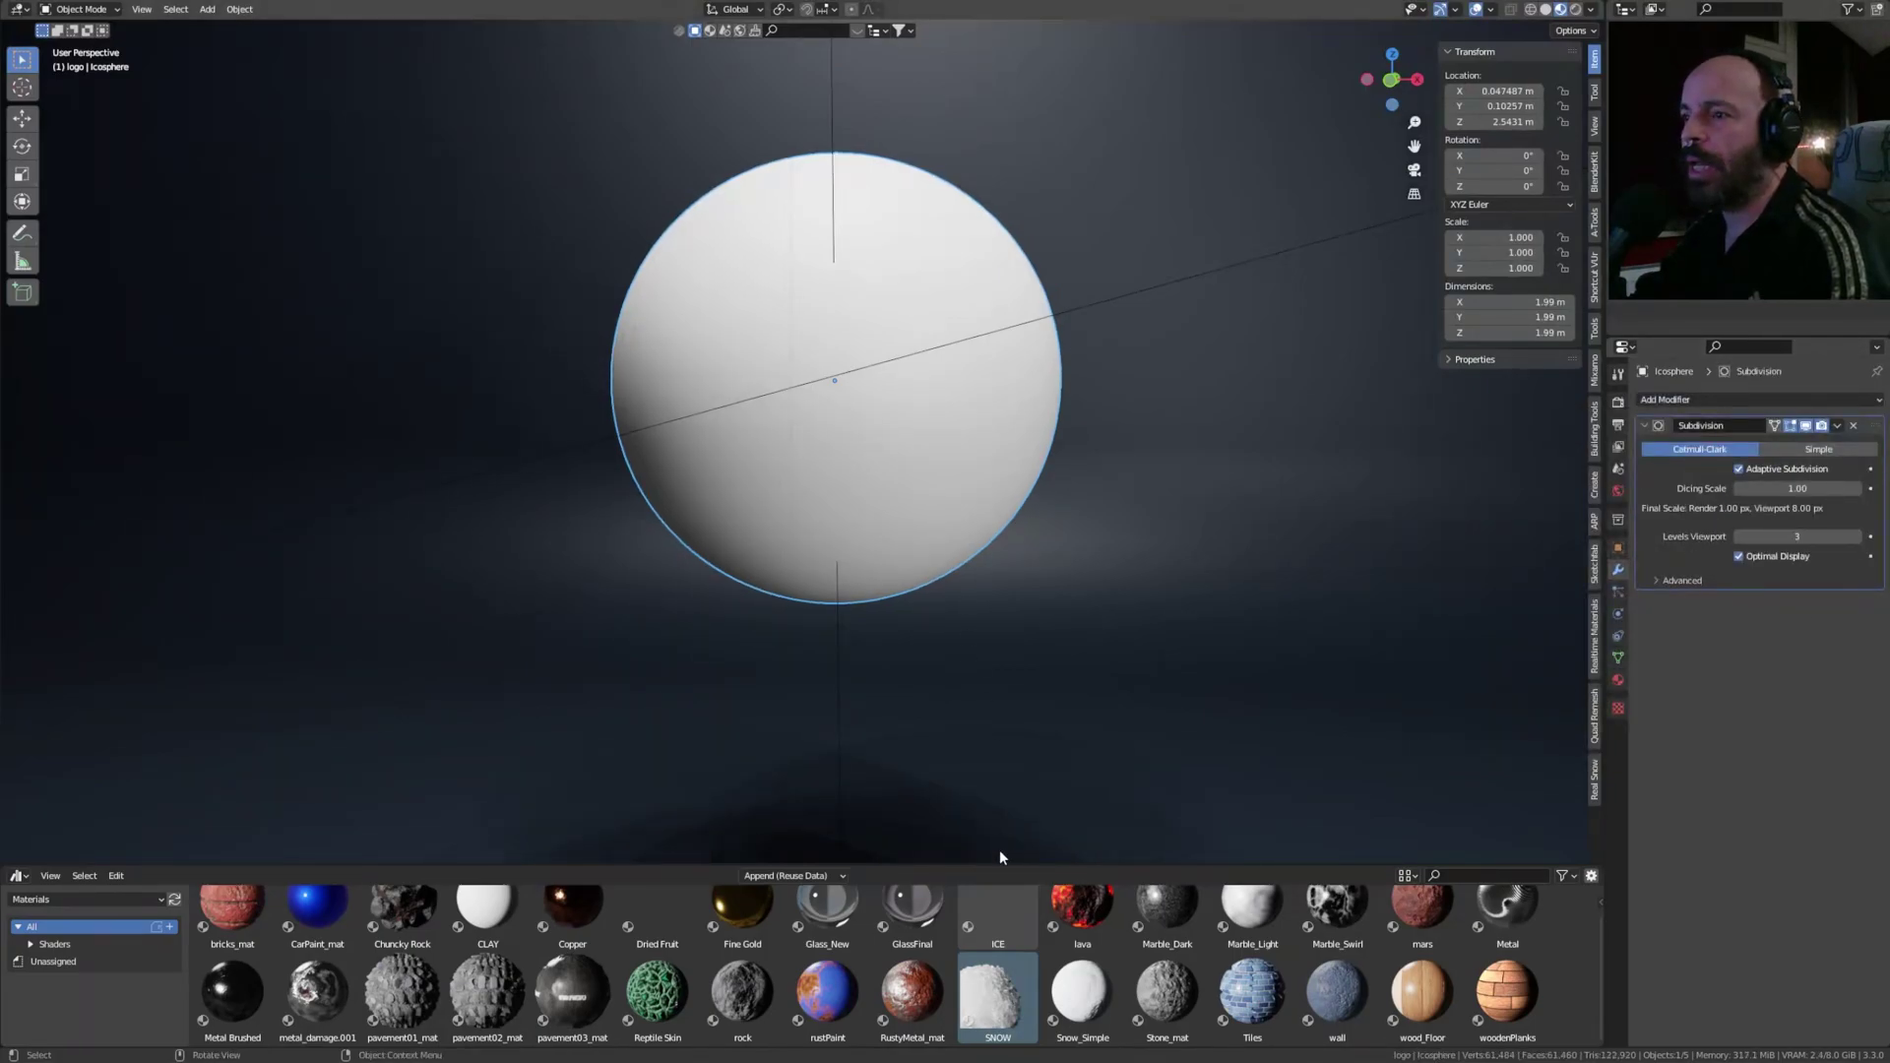
pyautogui.moveTo(997, 995); pyautogui.dragTo(975, 383)
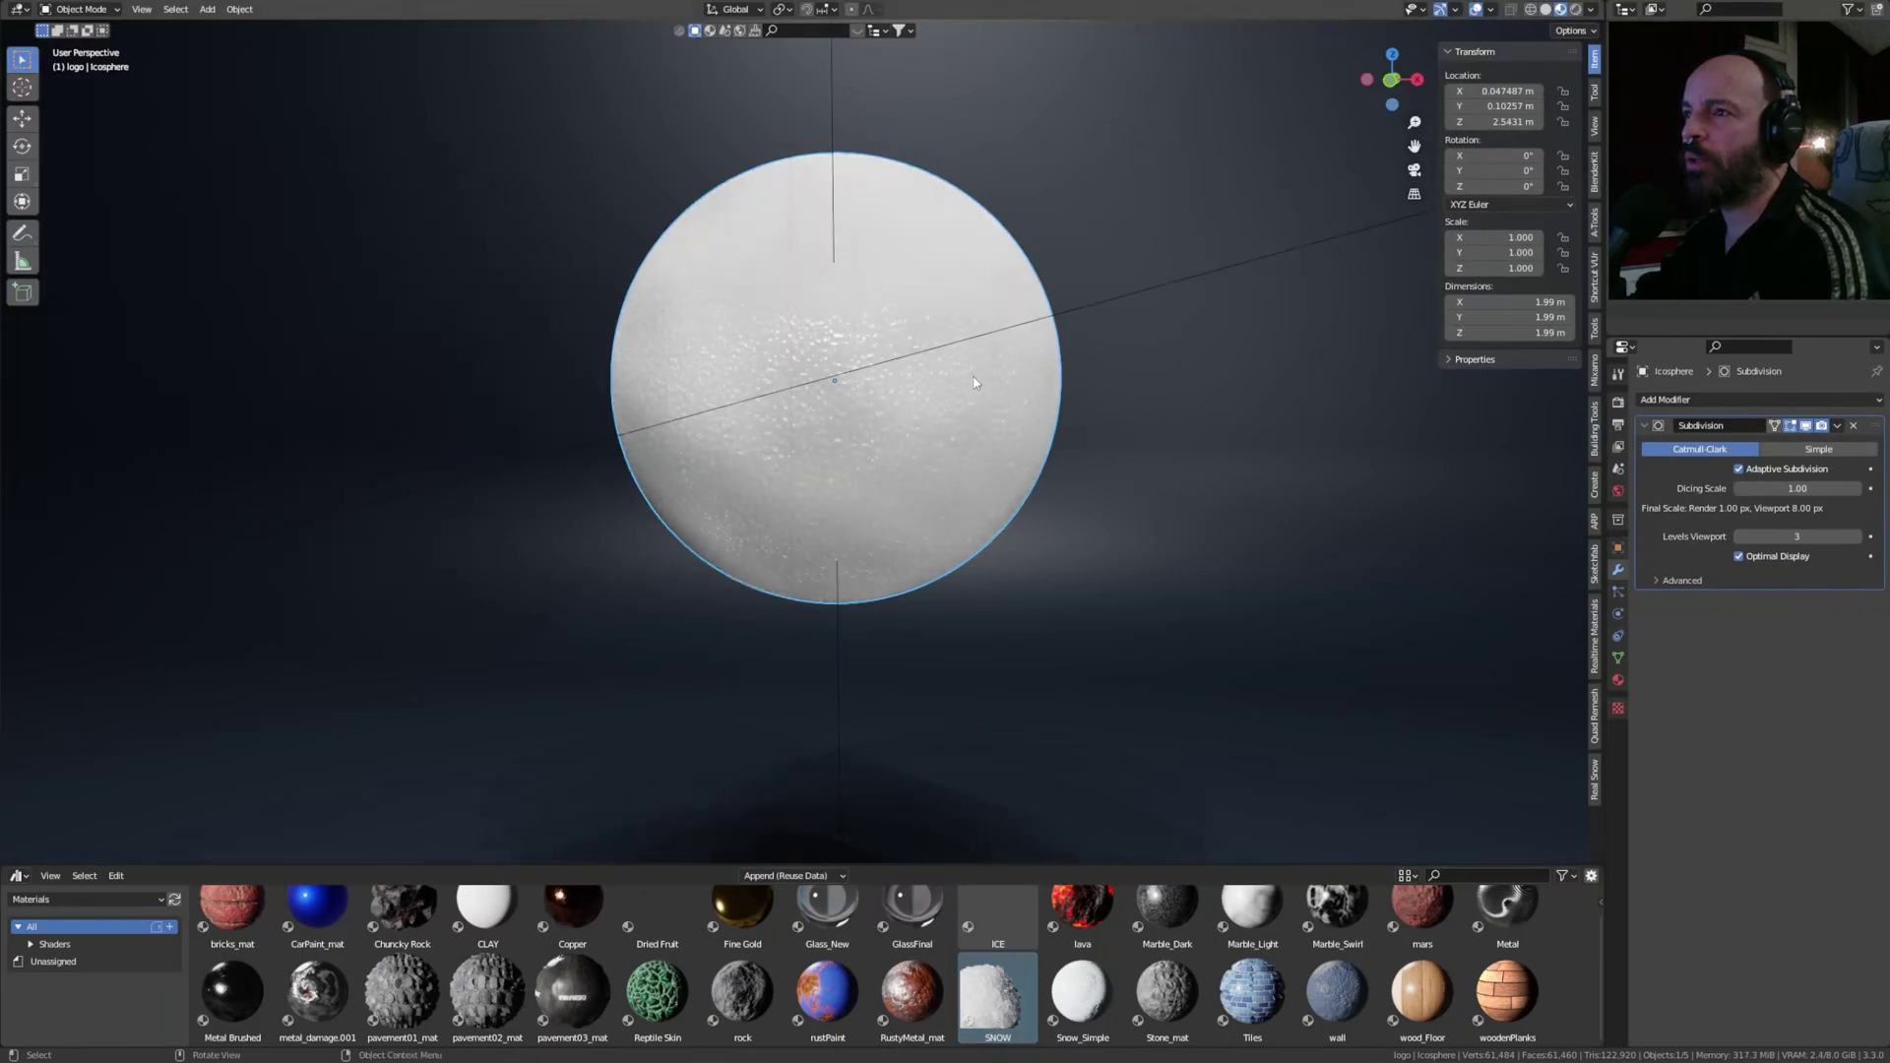
# - Switch the viewport to Rendered shading and zoom and orbit around the snowball
pyautogui.click(1576, 9)
pyautogui.click(358, 235)
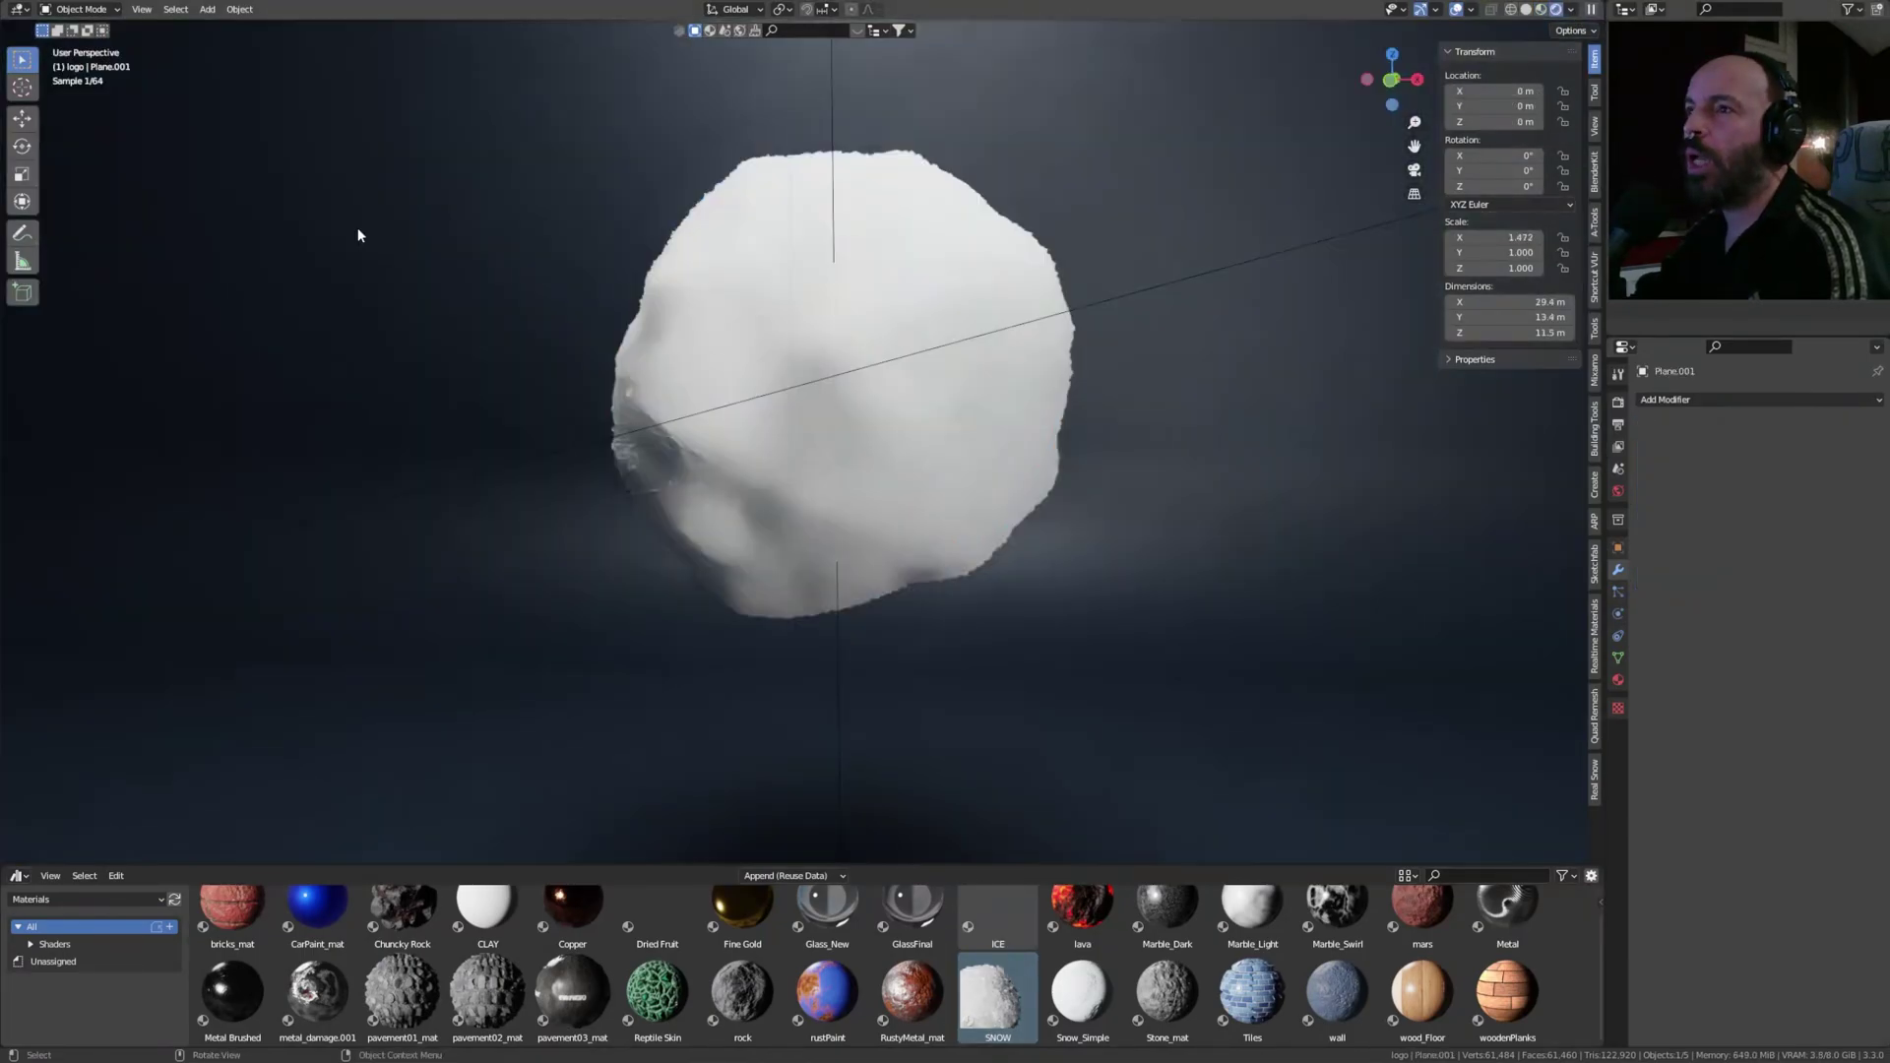
pyautogui.scroll(3, 882, 280)
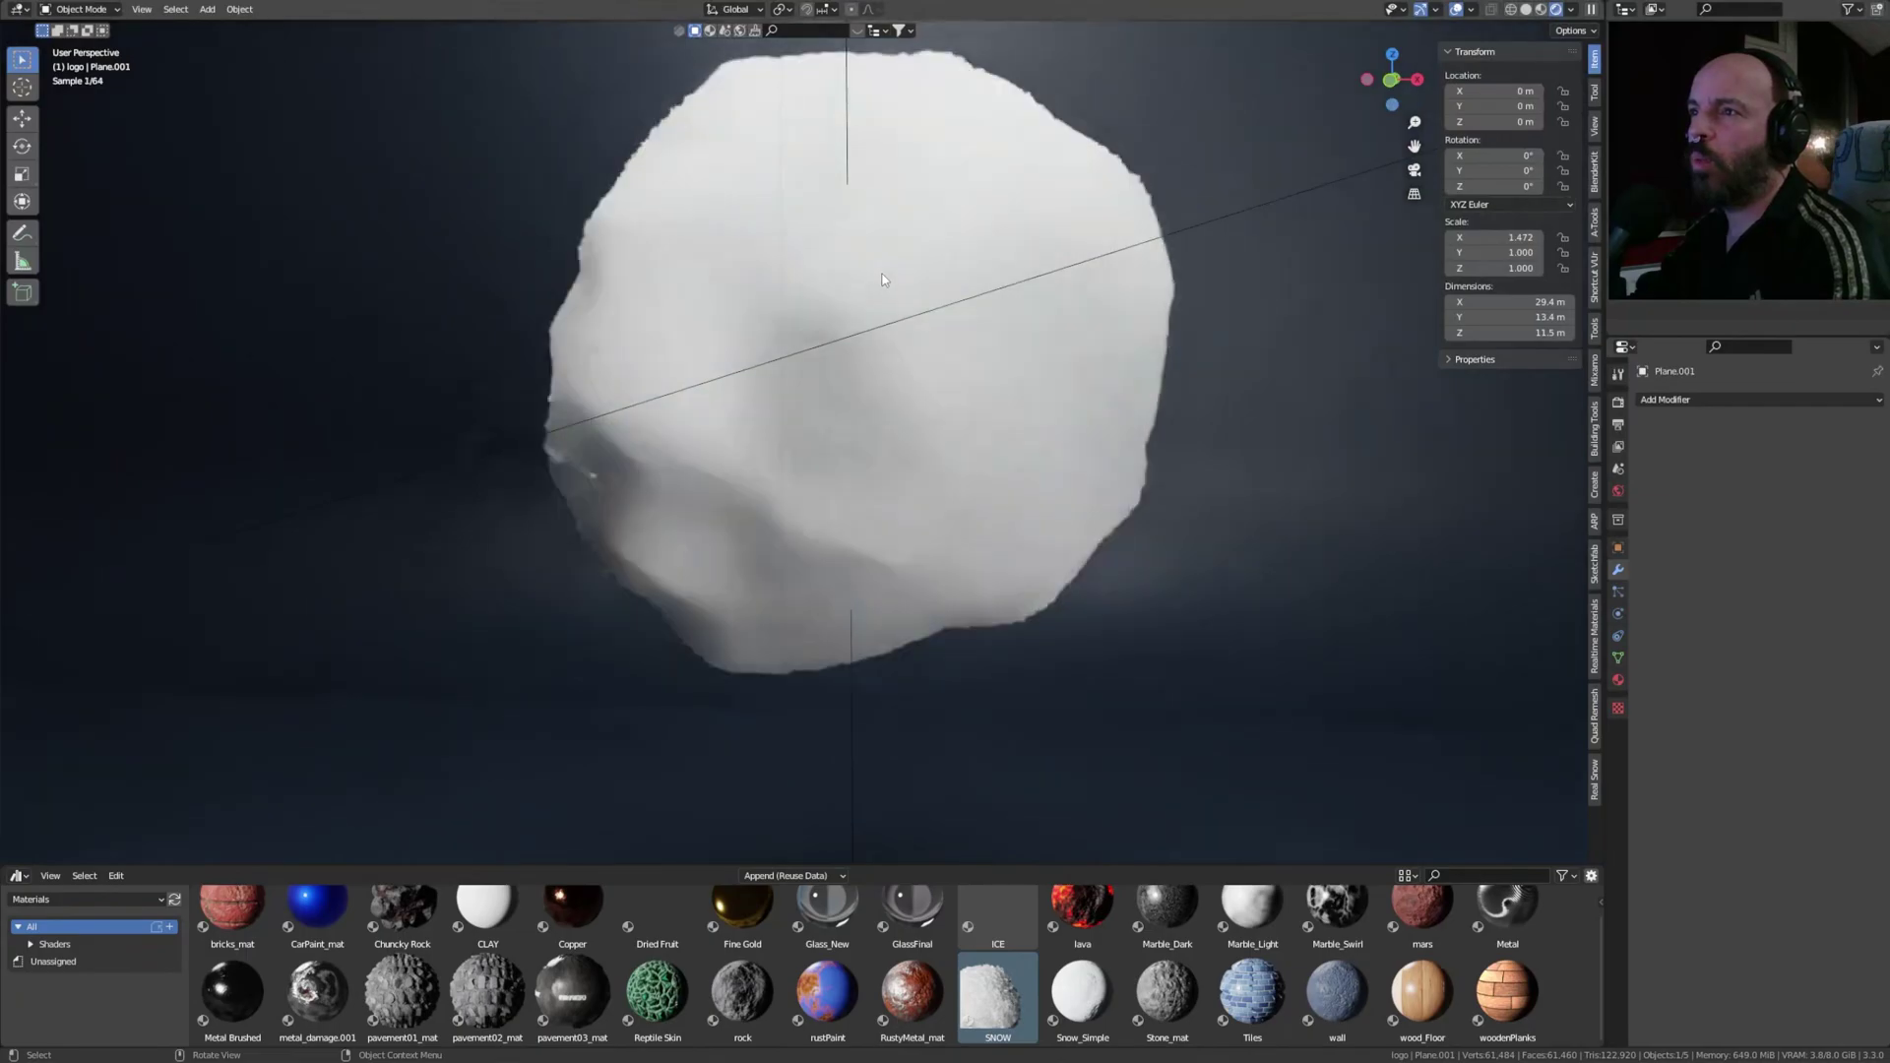
pyautogui.scroll(-2, 882, 280)
pyautogui.moveTo(882, 279)
pyautogui.mouseDown(button='middle')
pyautogui.moveTo(866, 300)
pyautogui.moveTo(886, 282)
pyautogui.mouseUp(button='middle')
pyautogui.scroll(2, 886, 282)
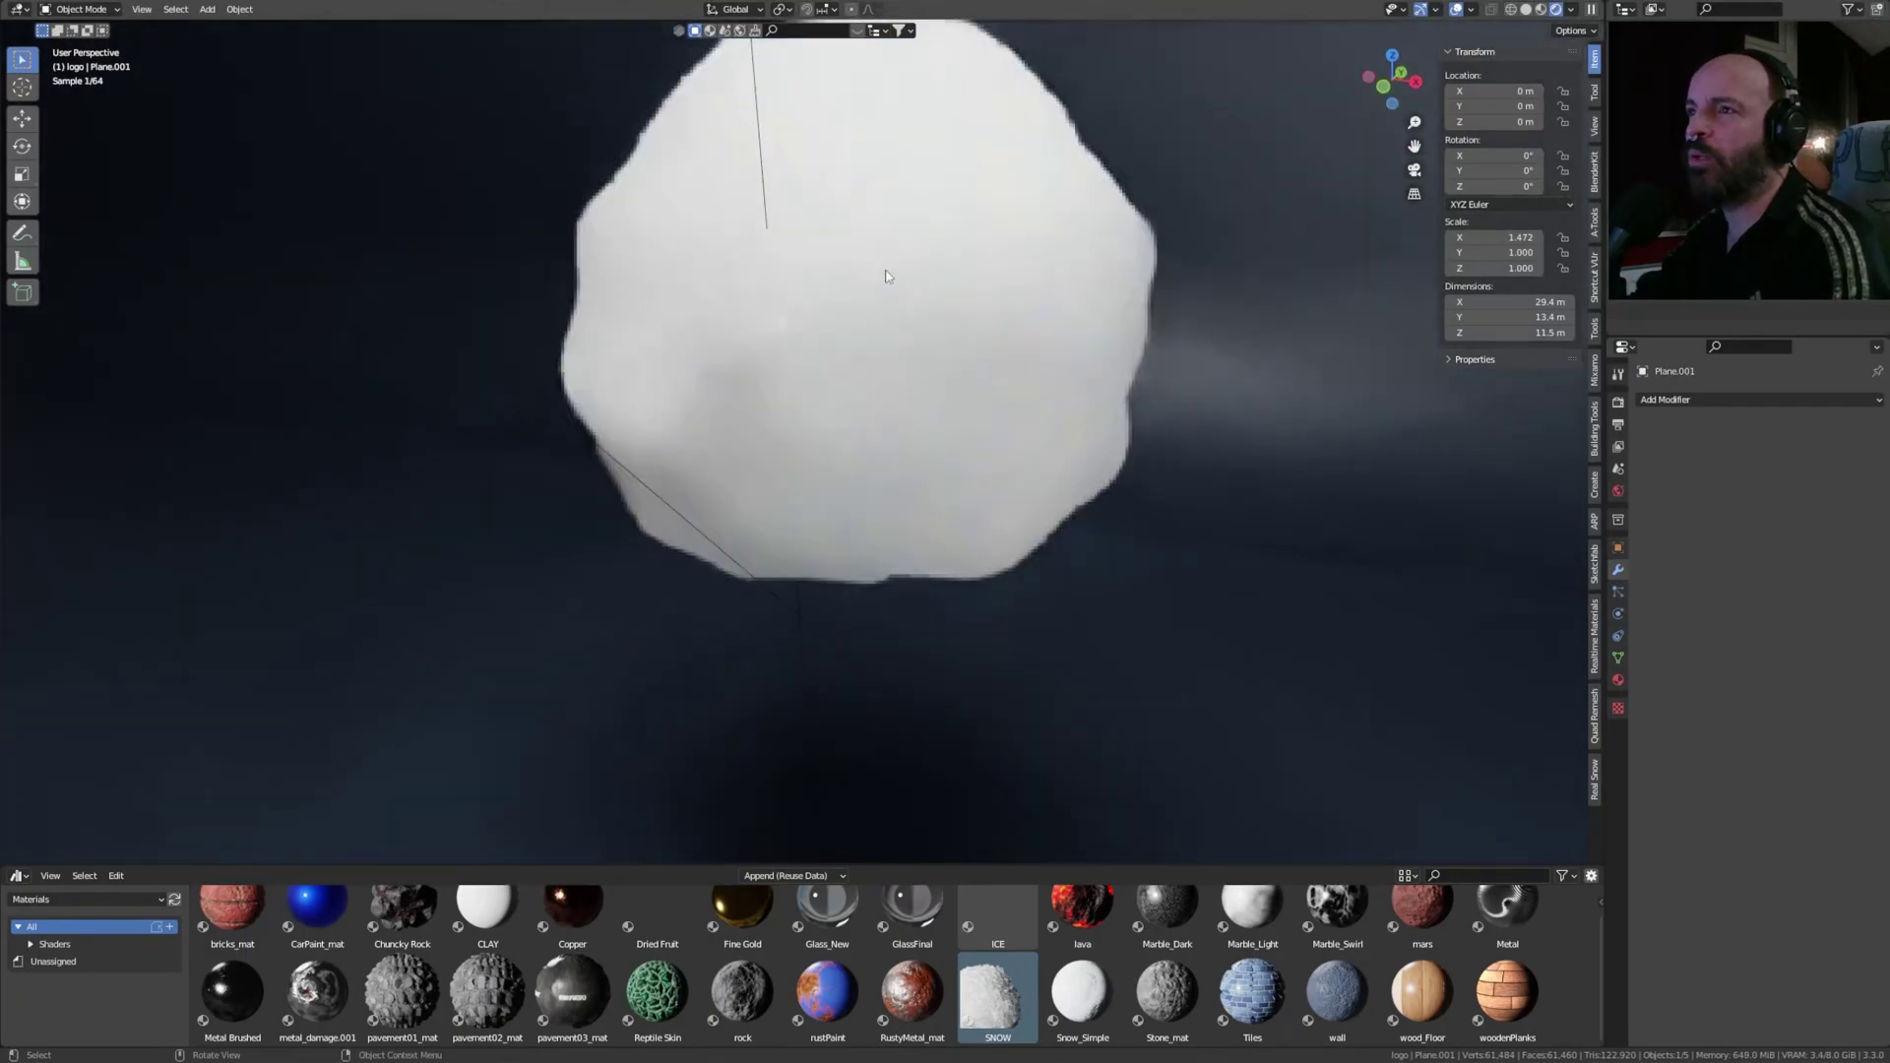
pyautogui.scroll(3, 889, 264)
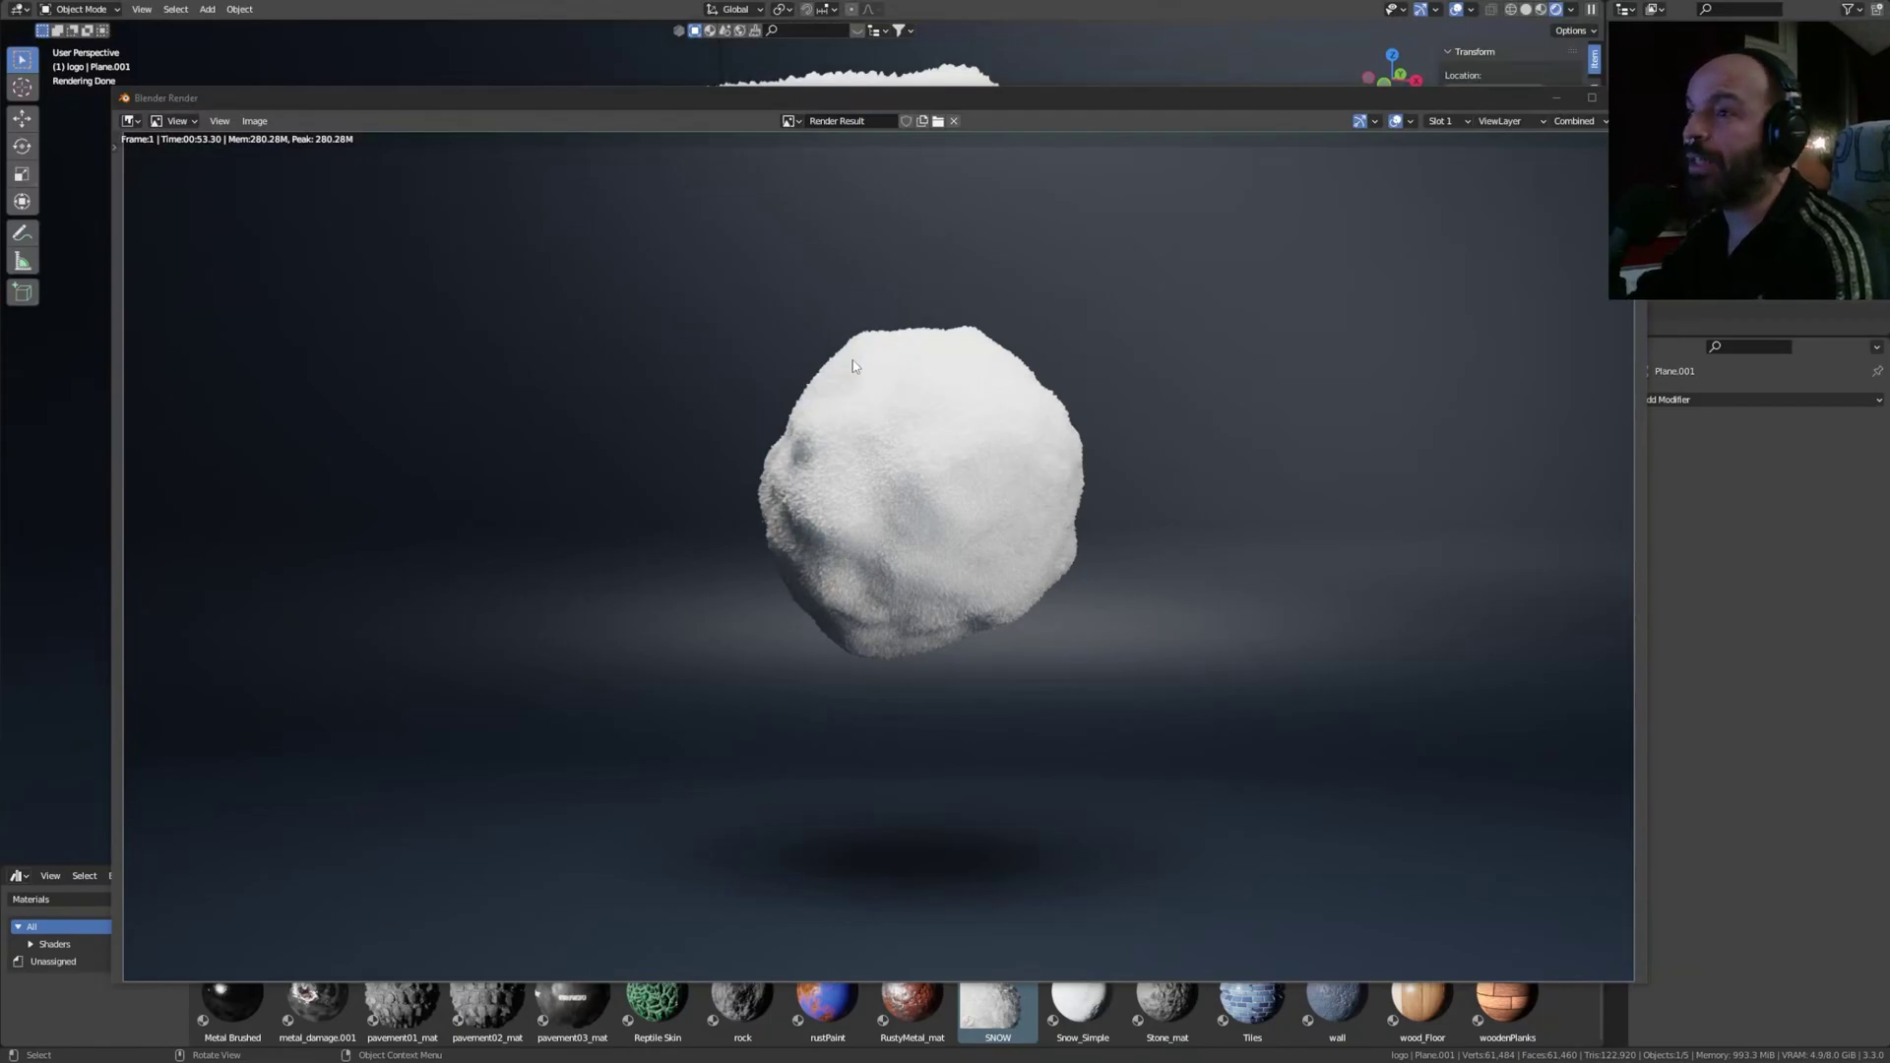
# - Close the render window, select the Icosphere, and return to Material Preview shading
pyautogui.scroll(1, 988, 385)
pyautogui.scroll(3, 987, 380)
pyautogui.scroll(-1, 974, 413)
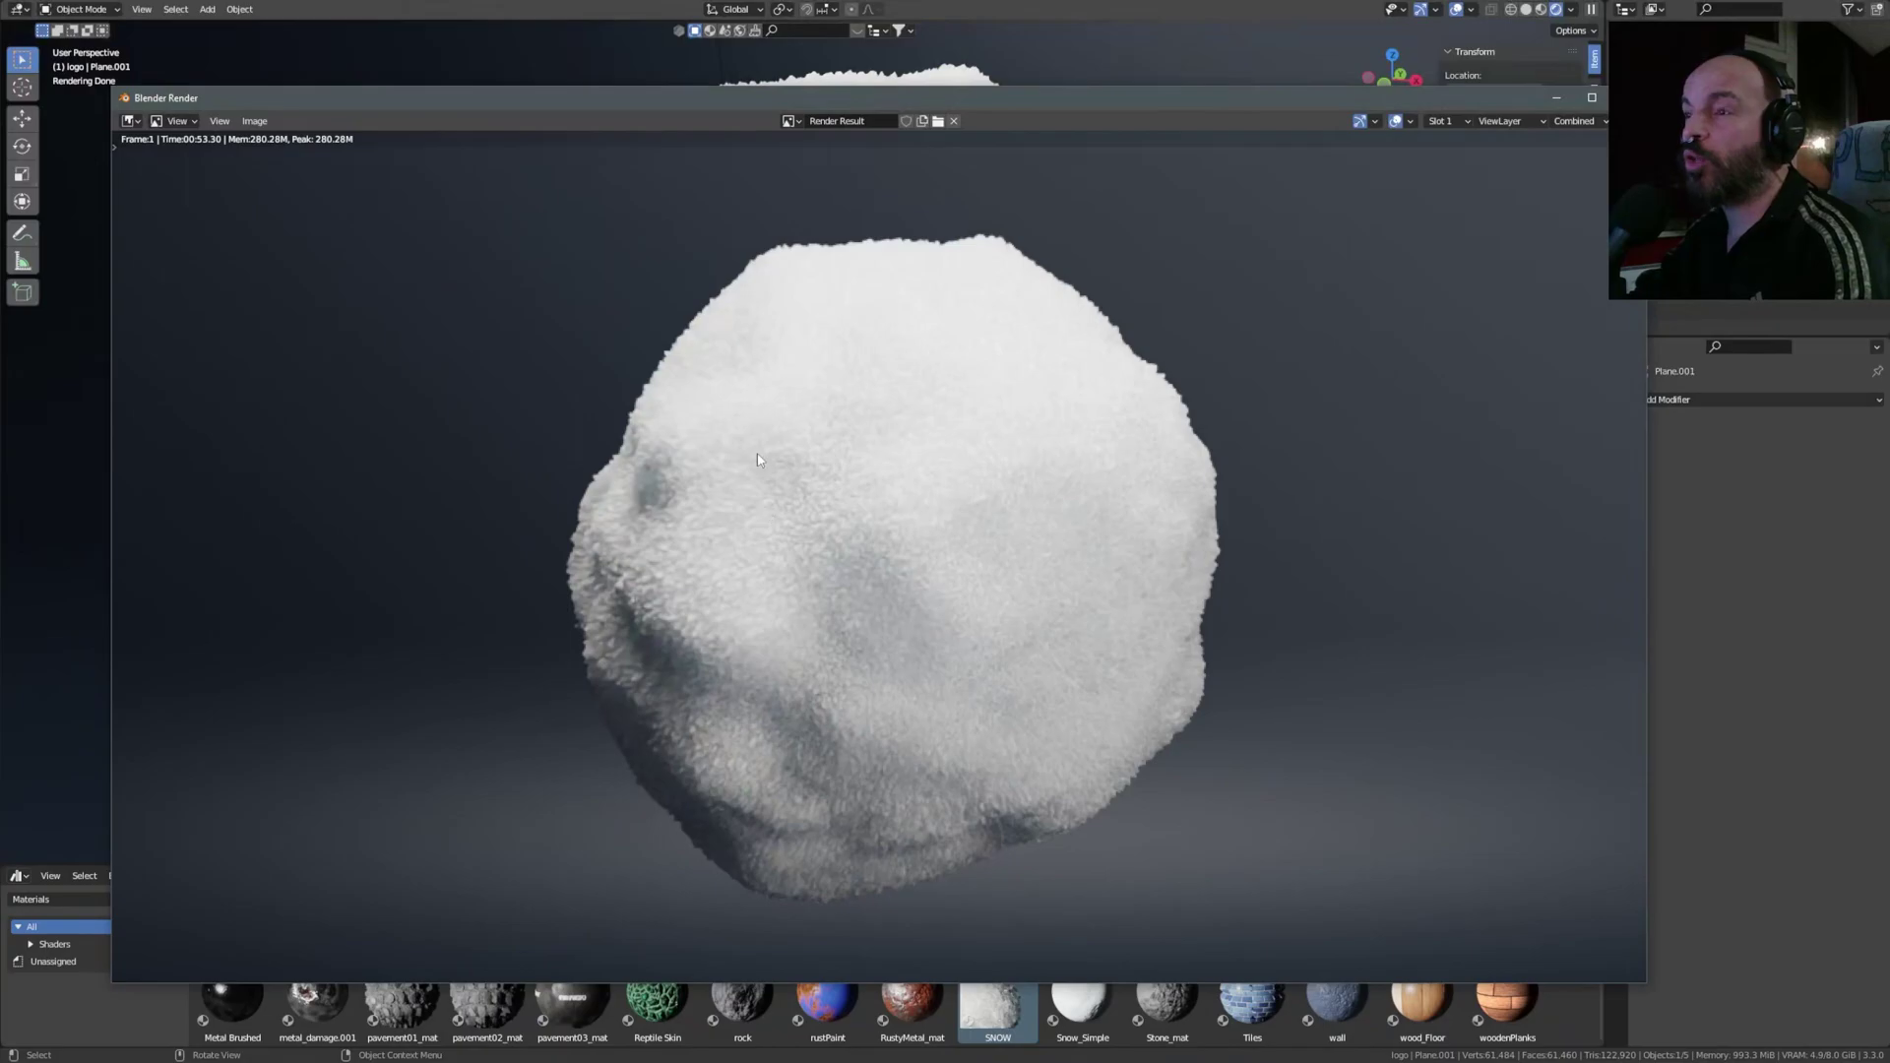
pyautogui.press('Escape')
pyautogui.click(937, 207)
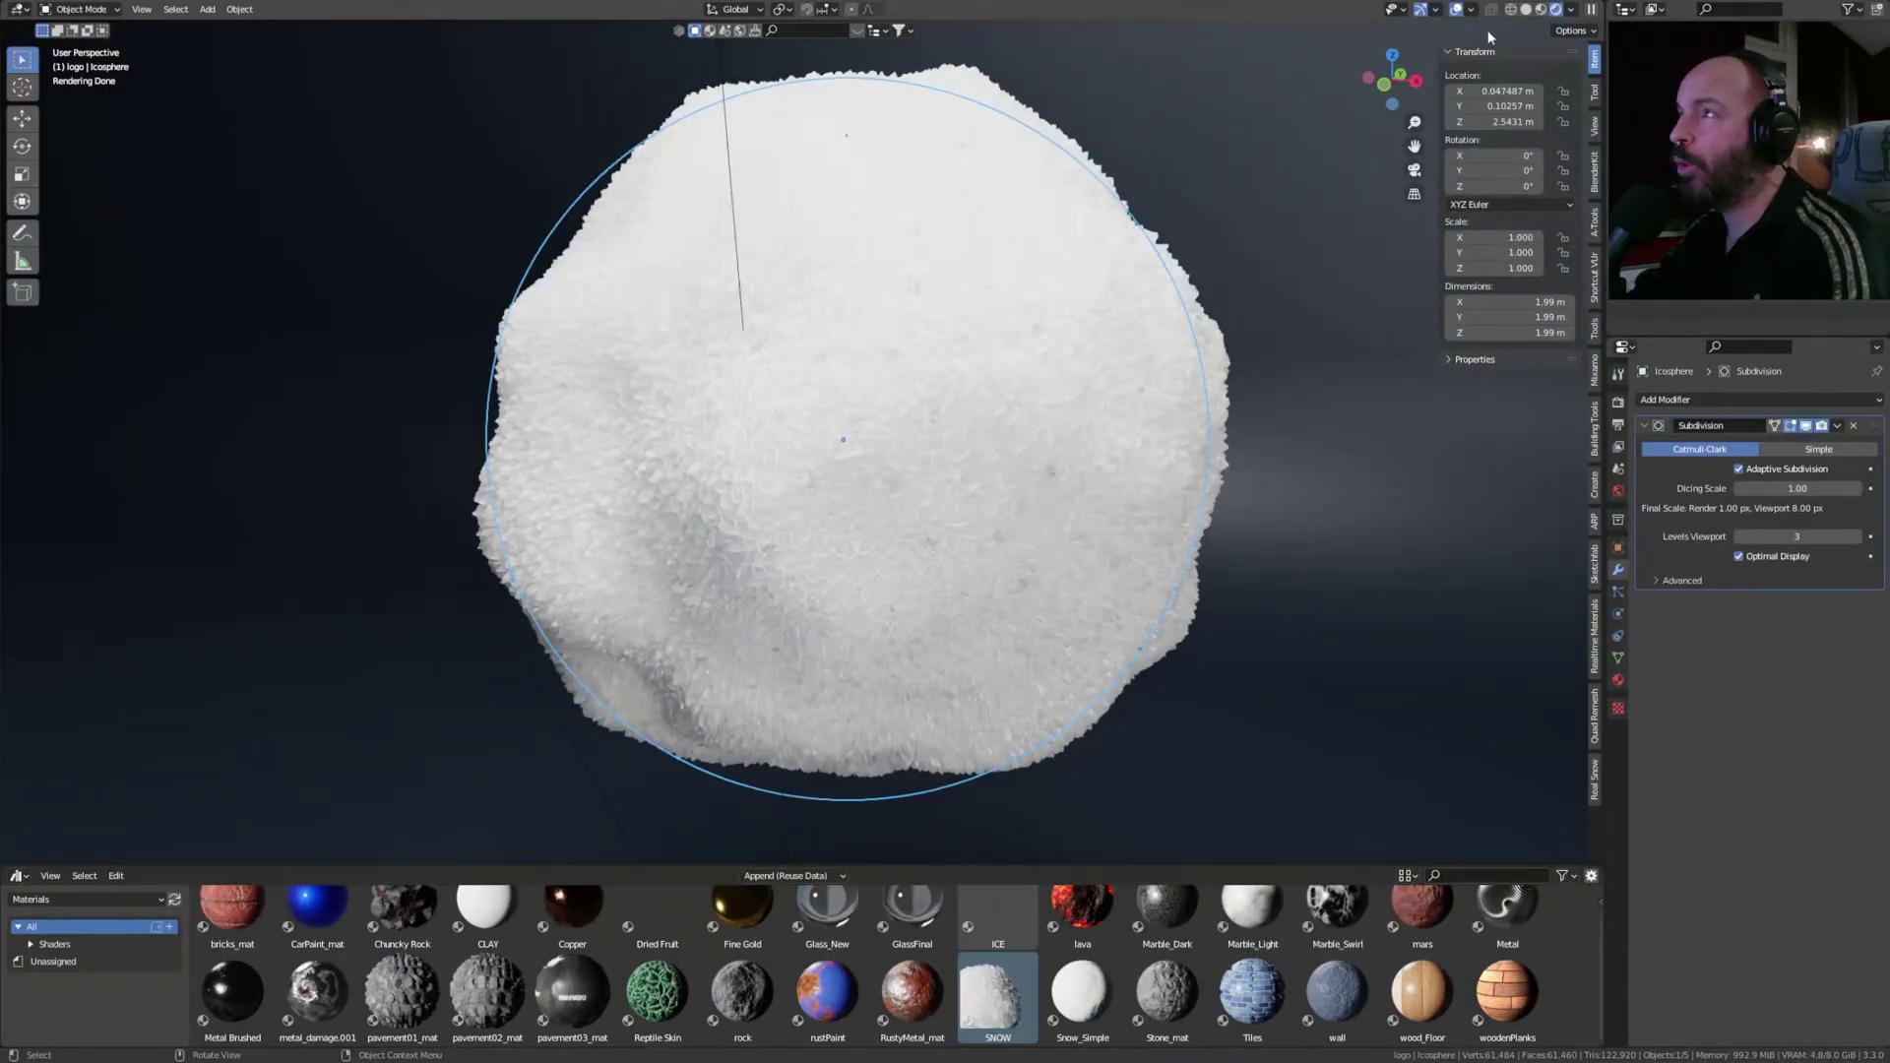
pyautogui.click(1541, 15)
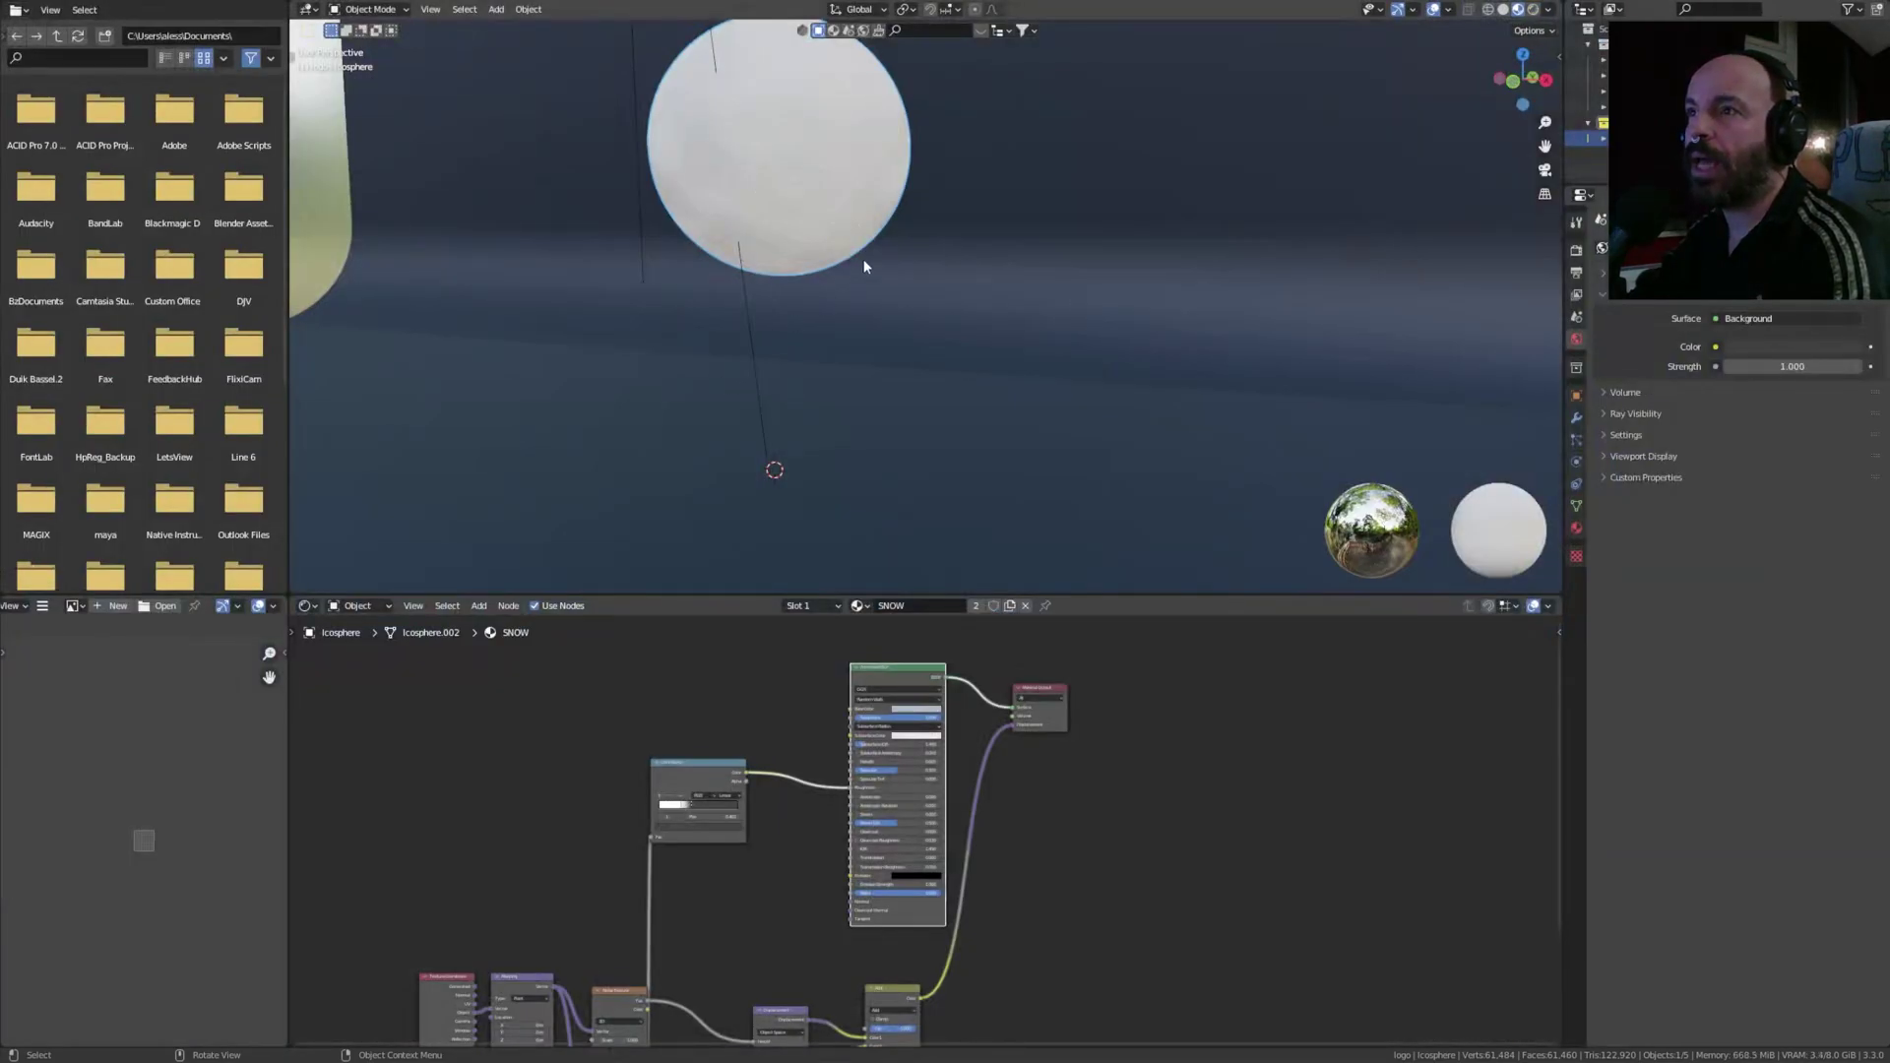
# - Frame the sphere and pan the Shader Editor onto the SNOW noise and displacement nodes
pyautogui.press('KP_Decimal')
pyautogui.scroll(-2, 746, 821)
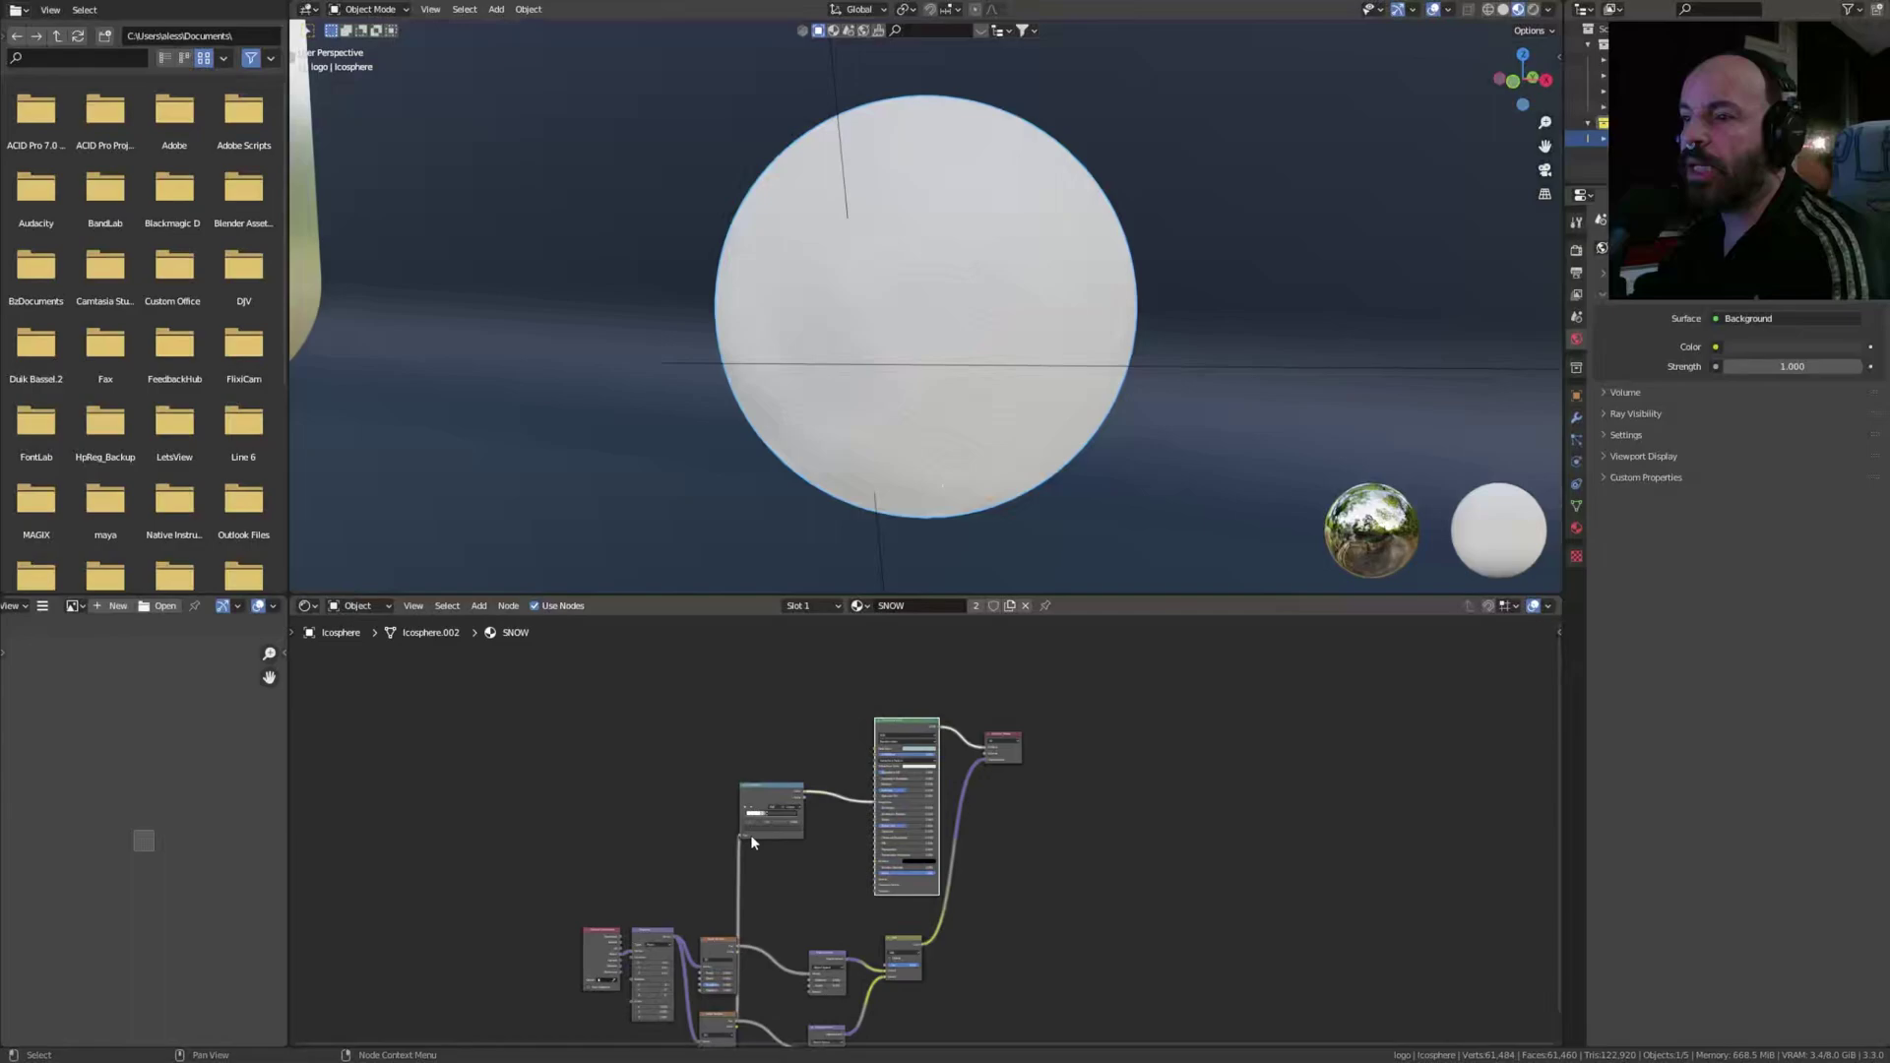
pyautogui.moveTo(750, 835); pyautogui.dragTo(718, 721, button='middle')
pyautogui.scroll(2, 671, 859)
pyautogui.moveTo(672, 858); pyautogui.dragTo(819, 807, button='middle')
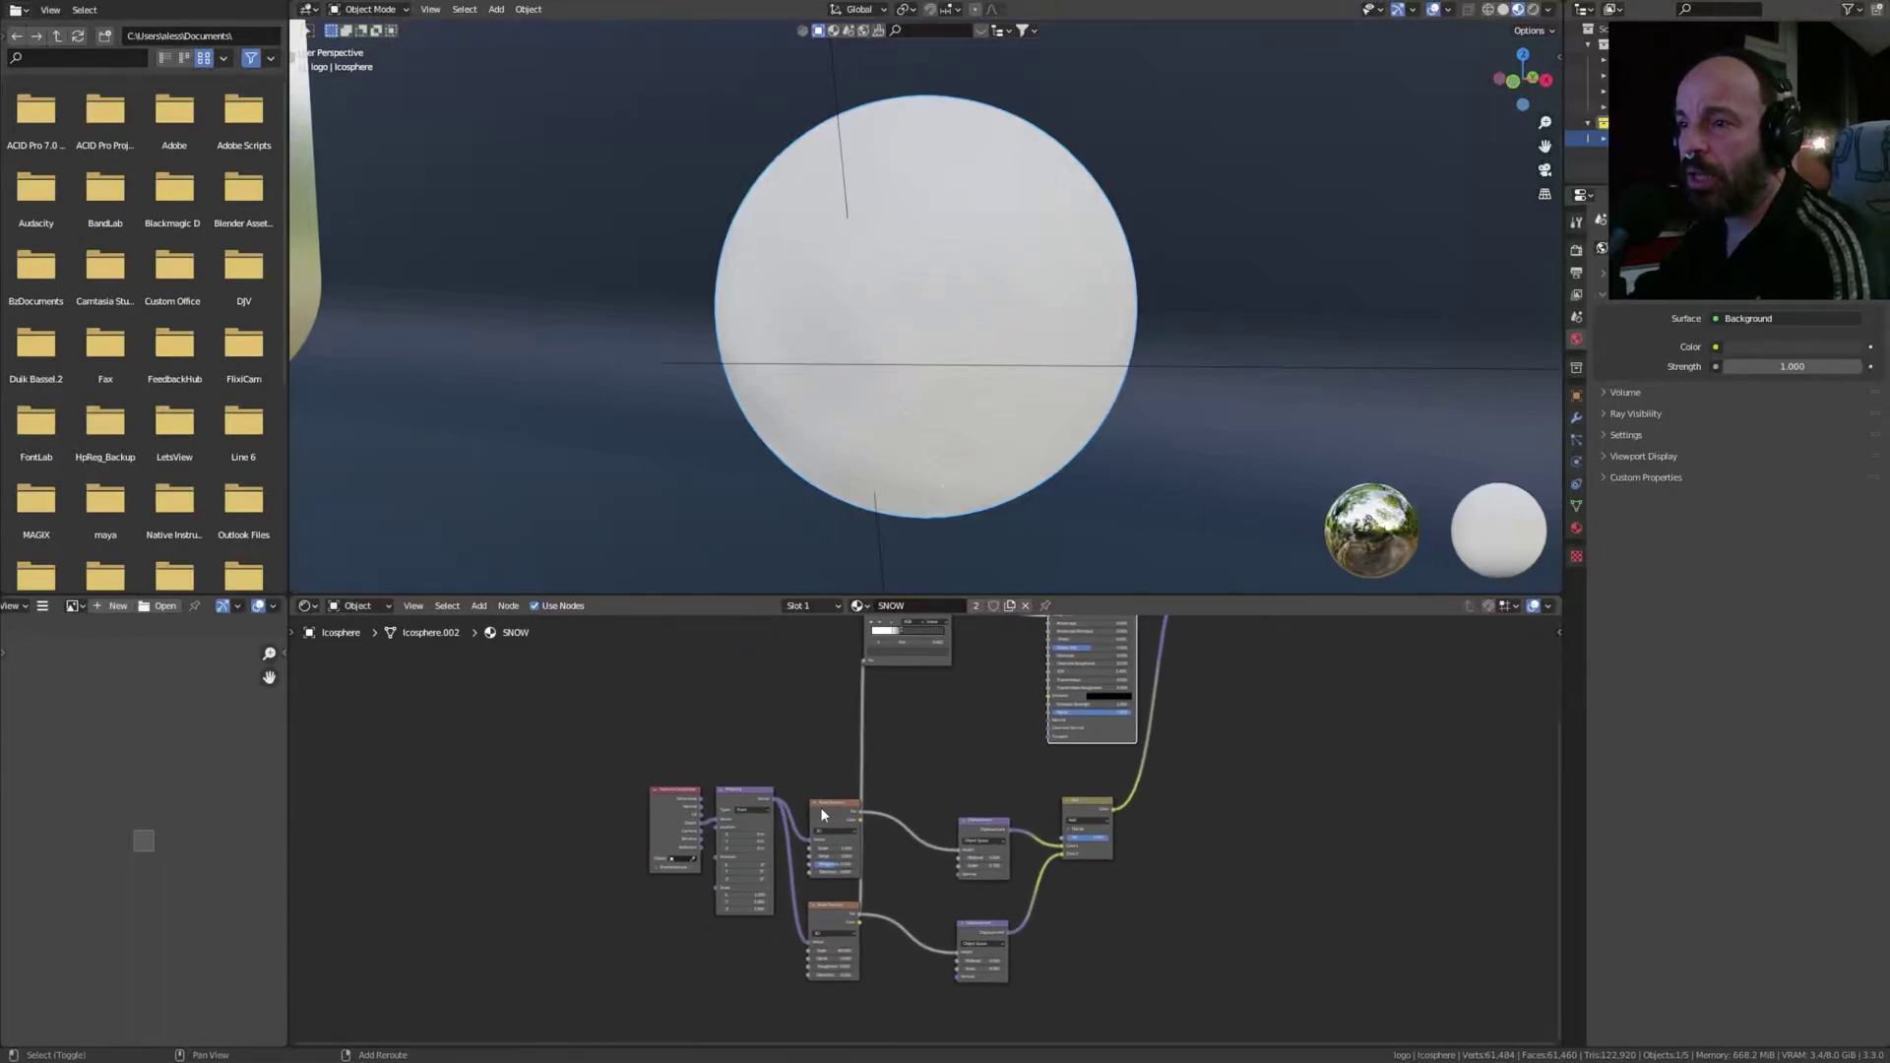
pyautogui.scroll(2, 734, 772)
pyautogui.scroll(2, 734, 772)
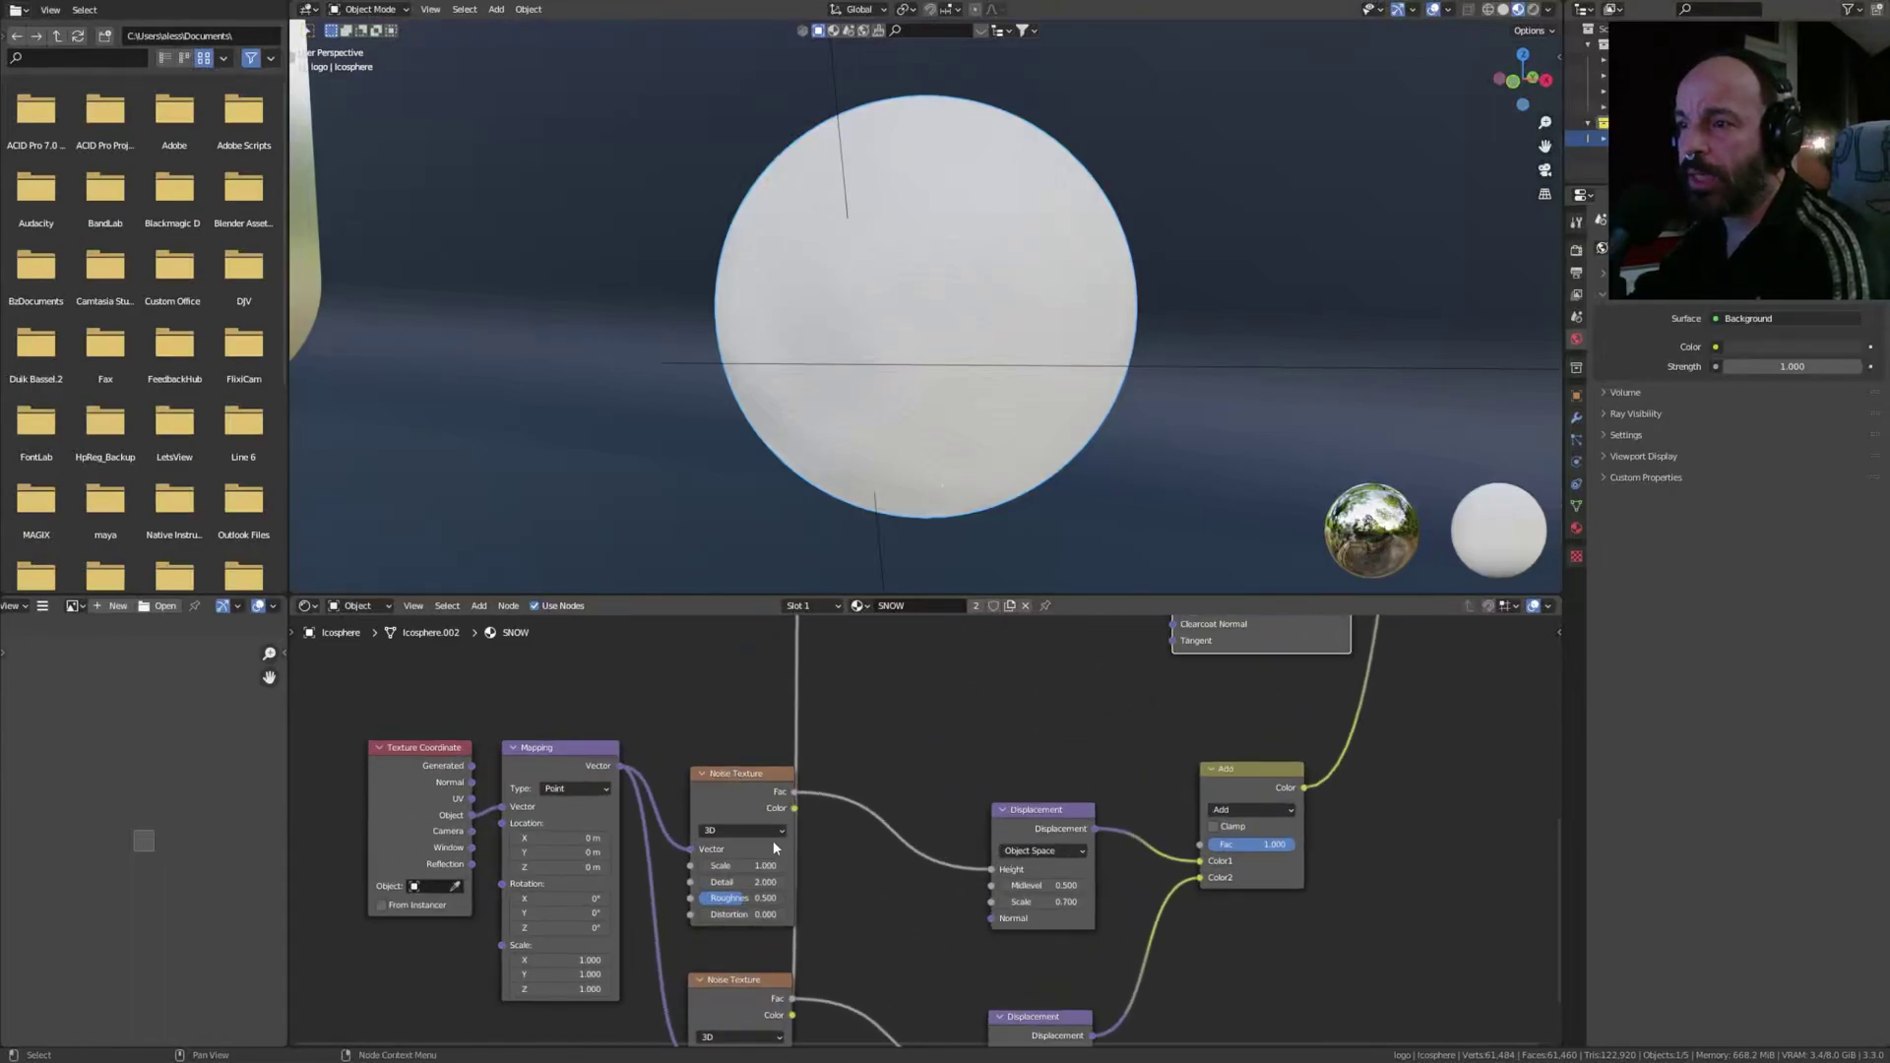
pyautogui.moveTo(770, 987); pyautogui.dragTo(671, 900, button='middle')
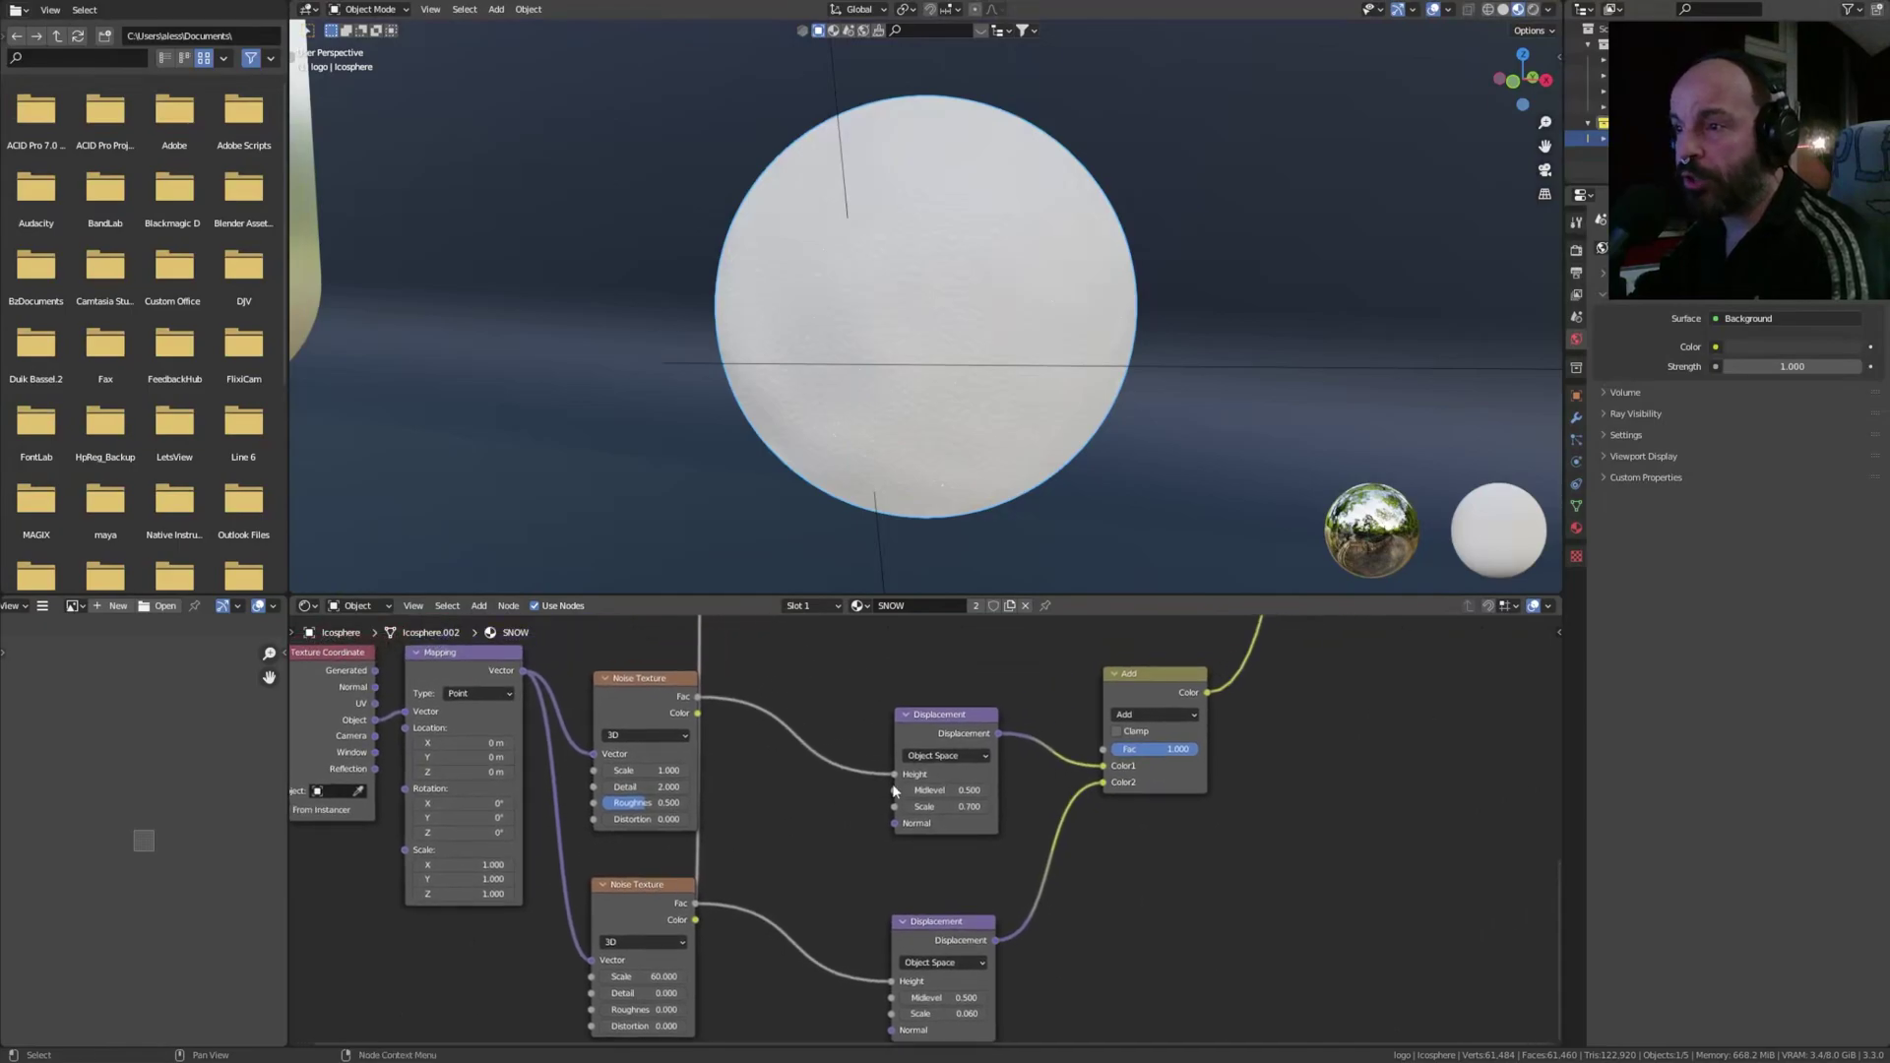
pyautogui.scroll(-1, 880, 732)
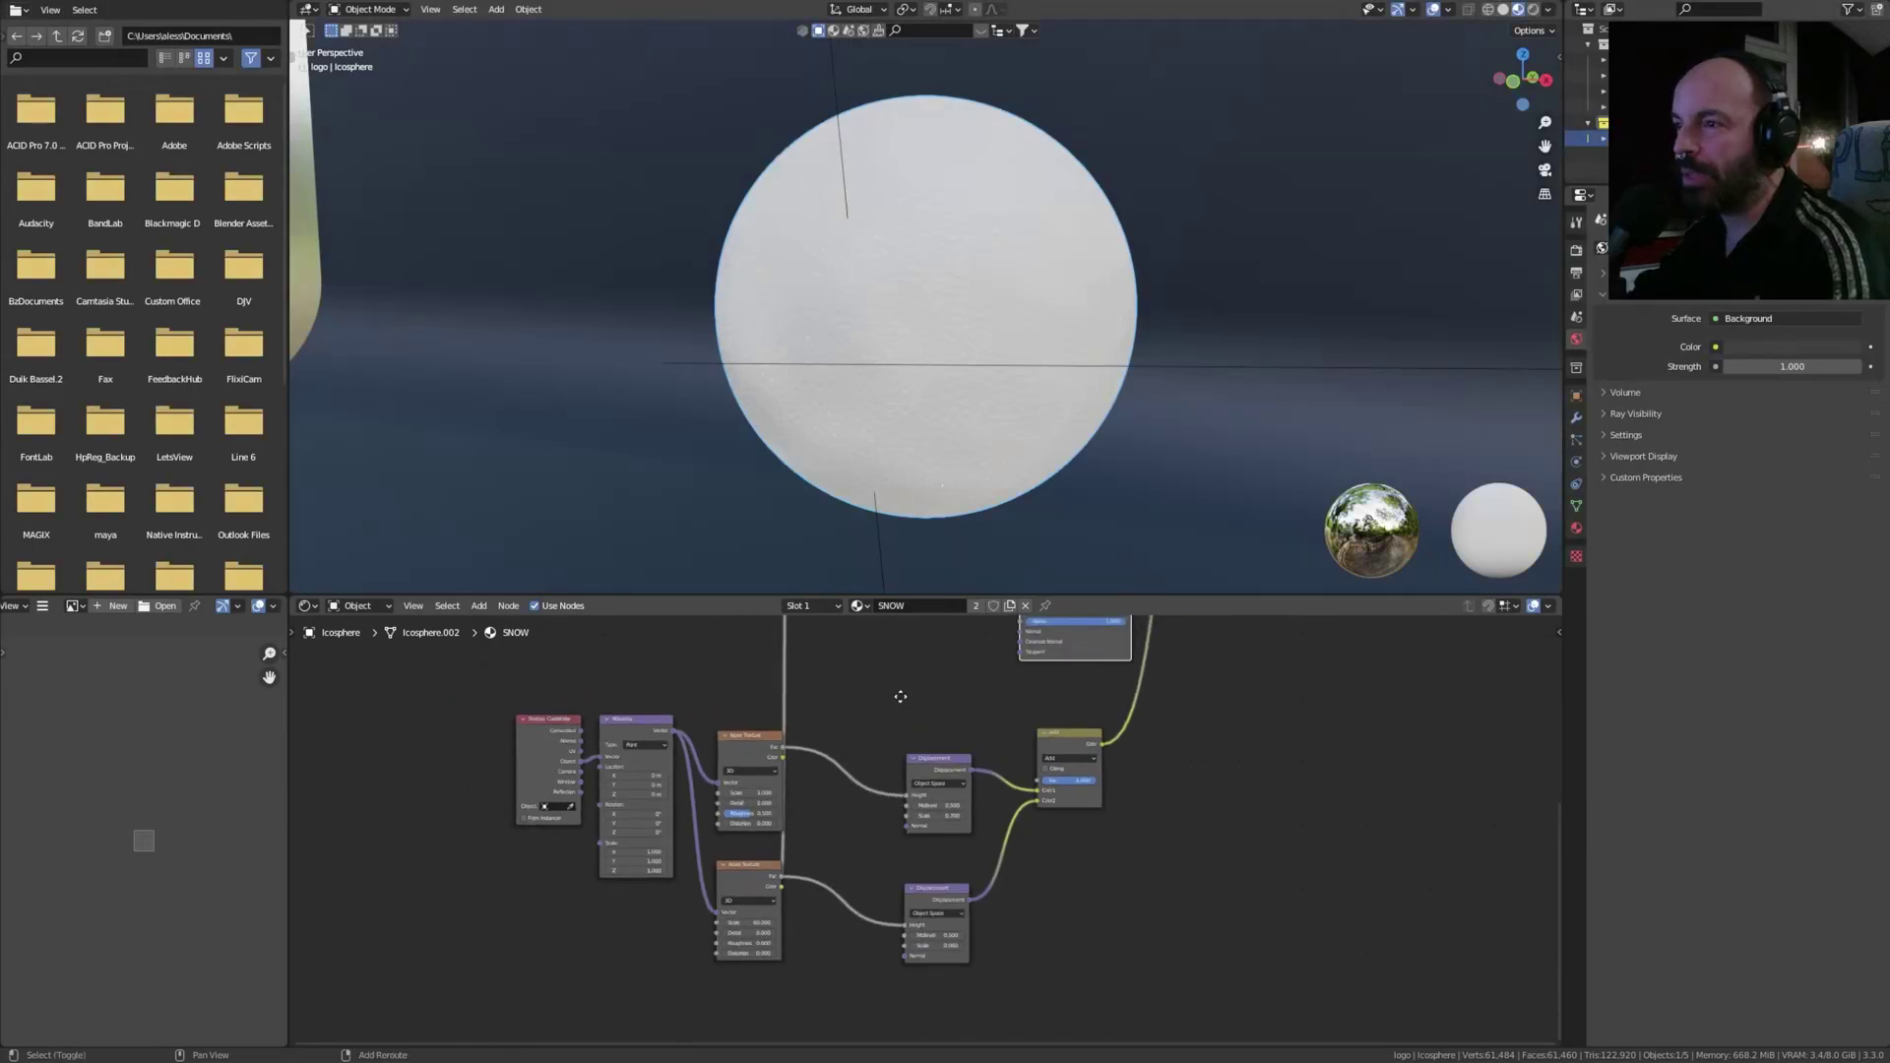
# - Adjust the node view around the Noise Texture, inspect the plane's material, then reselect the sphere
pyautogui.moveTo(893, 709); pyautogui.dragTo(881, 814, button='middle')
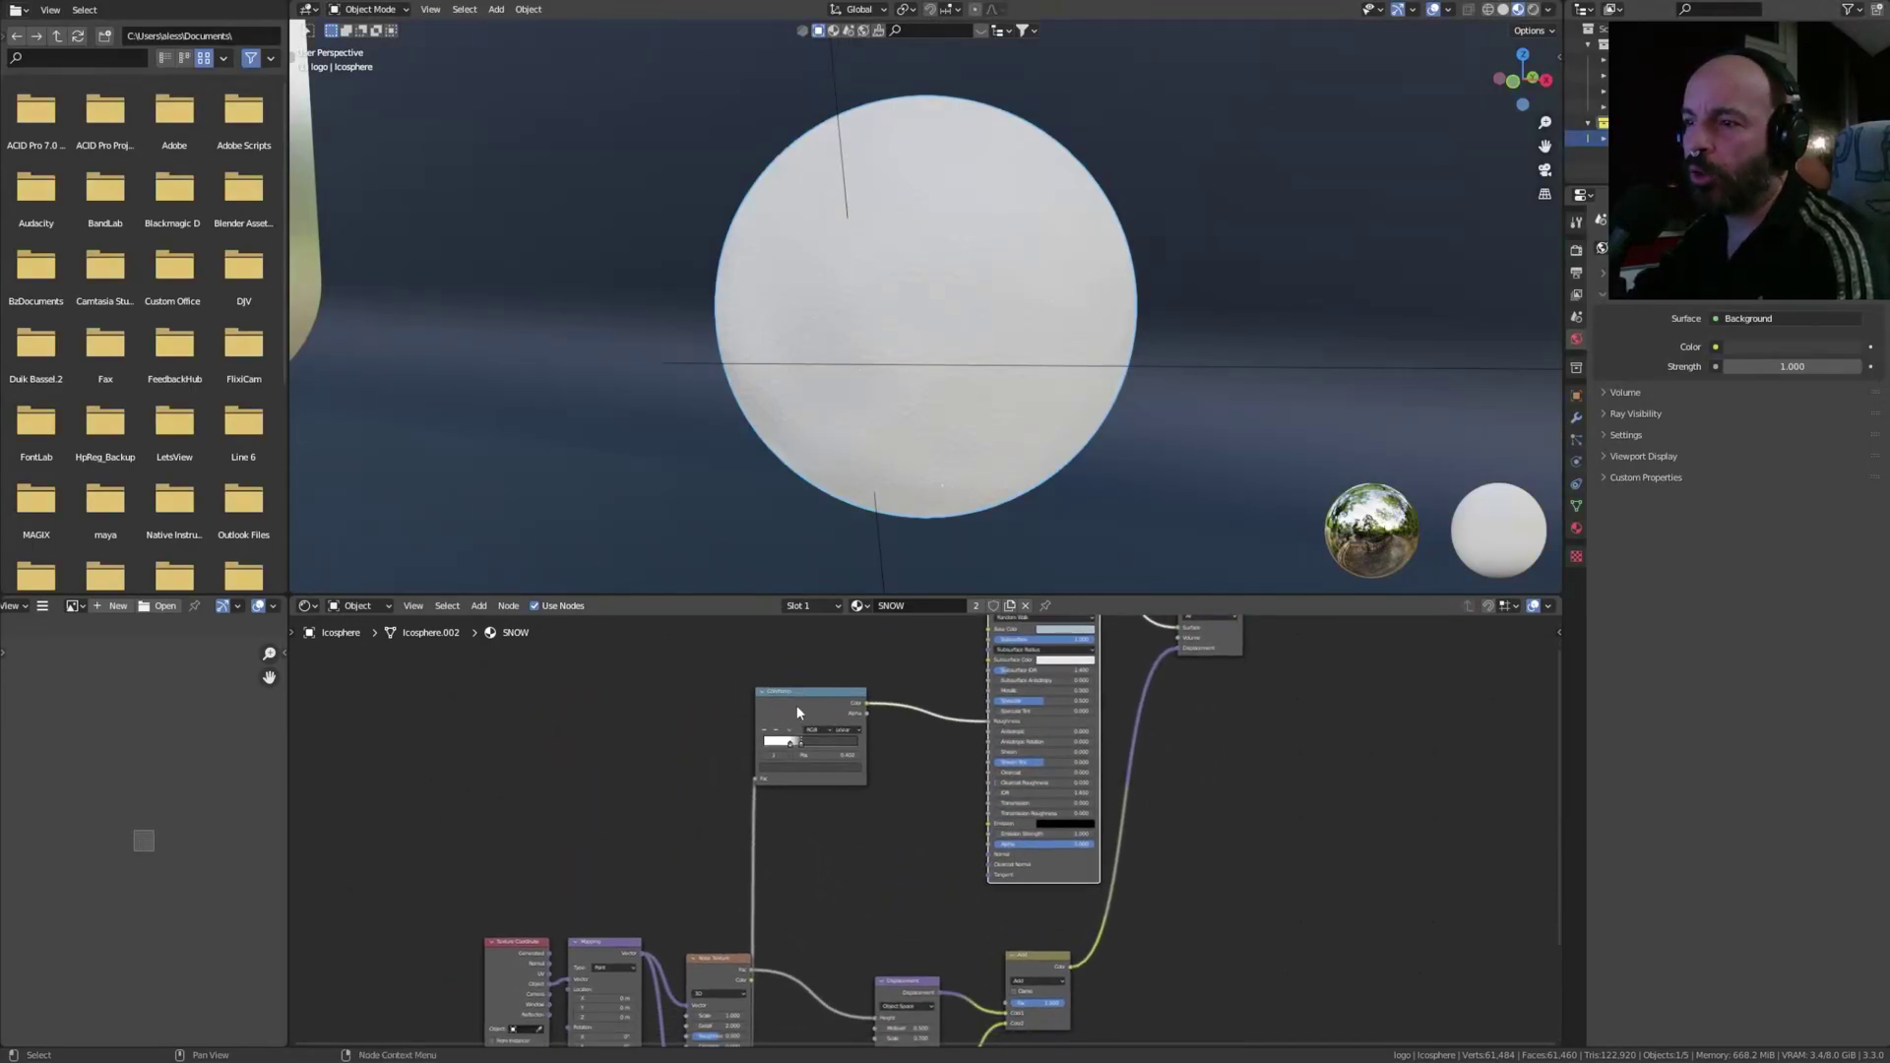
pyautogui.moveTo(719, 970); pyautogui.dragTo(700, 952)
pyautogui.moveTo(700, 952); pyautogui.dragTo(711, 818, button='middle')
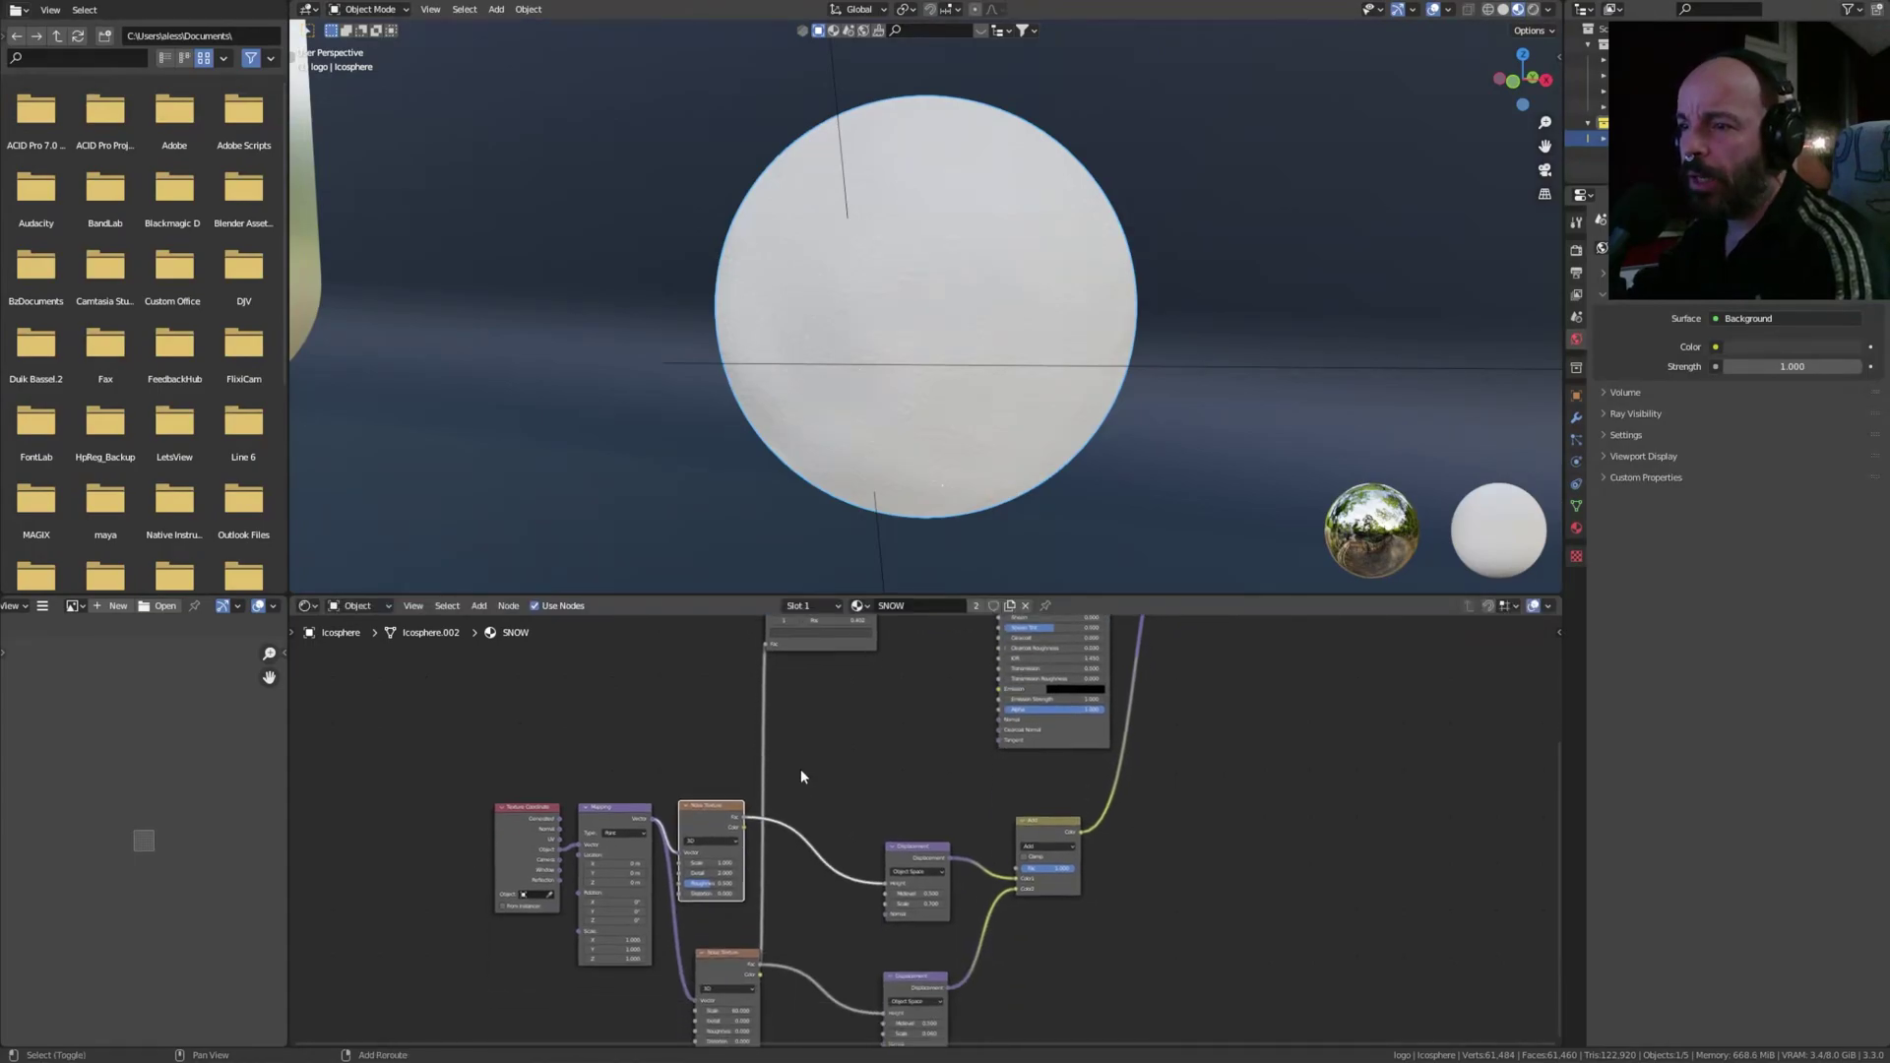
pyautogui.moveTo(711, 820); pyautogui.dragTo(722, 834)
pyautogui.moveTo(754, 836); pyautogui.dragTo(749, 784, button='middle')
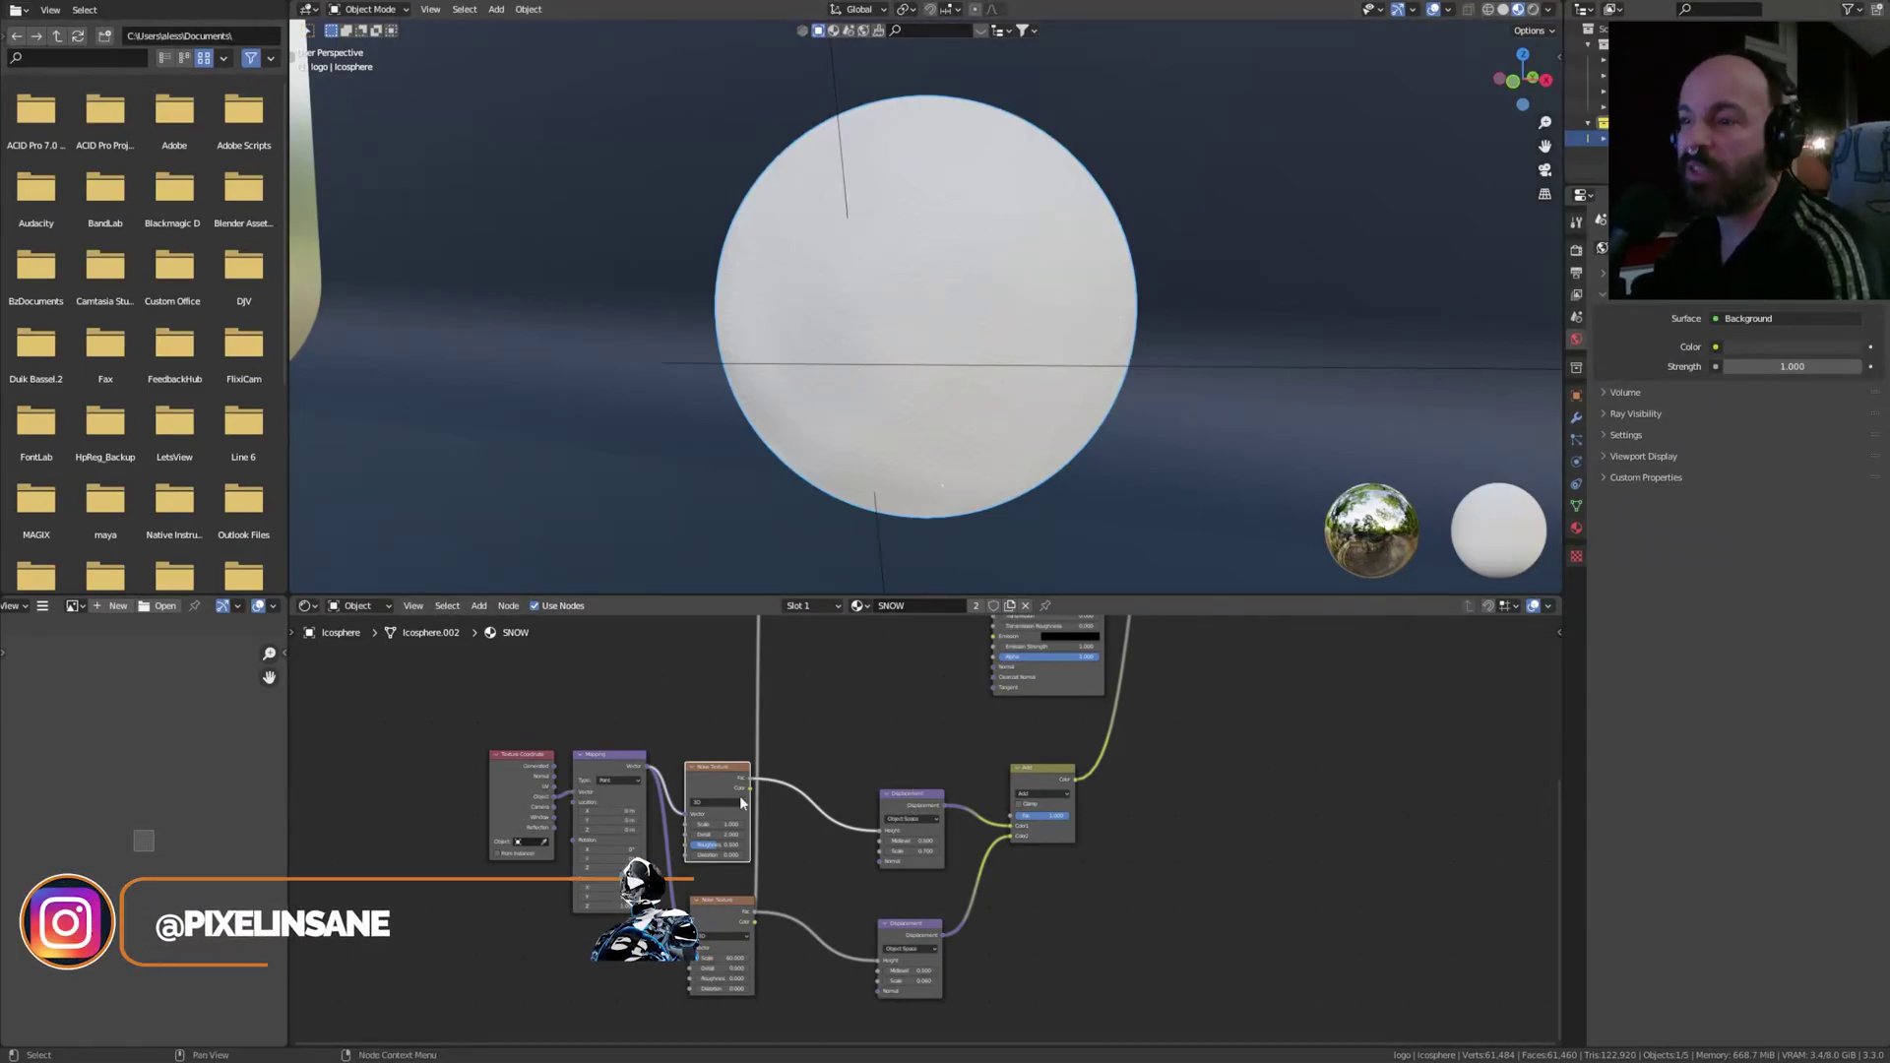
pyautogui.scroll(-2, 741, 741)
pyautogui.click(1122, 189)
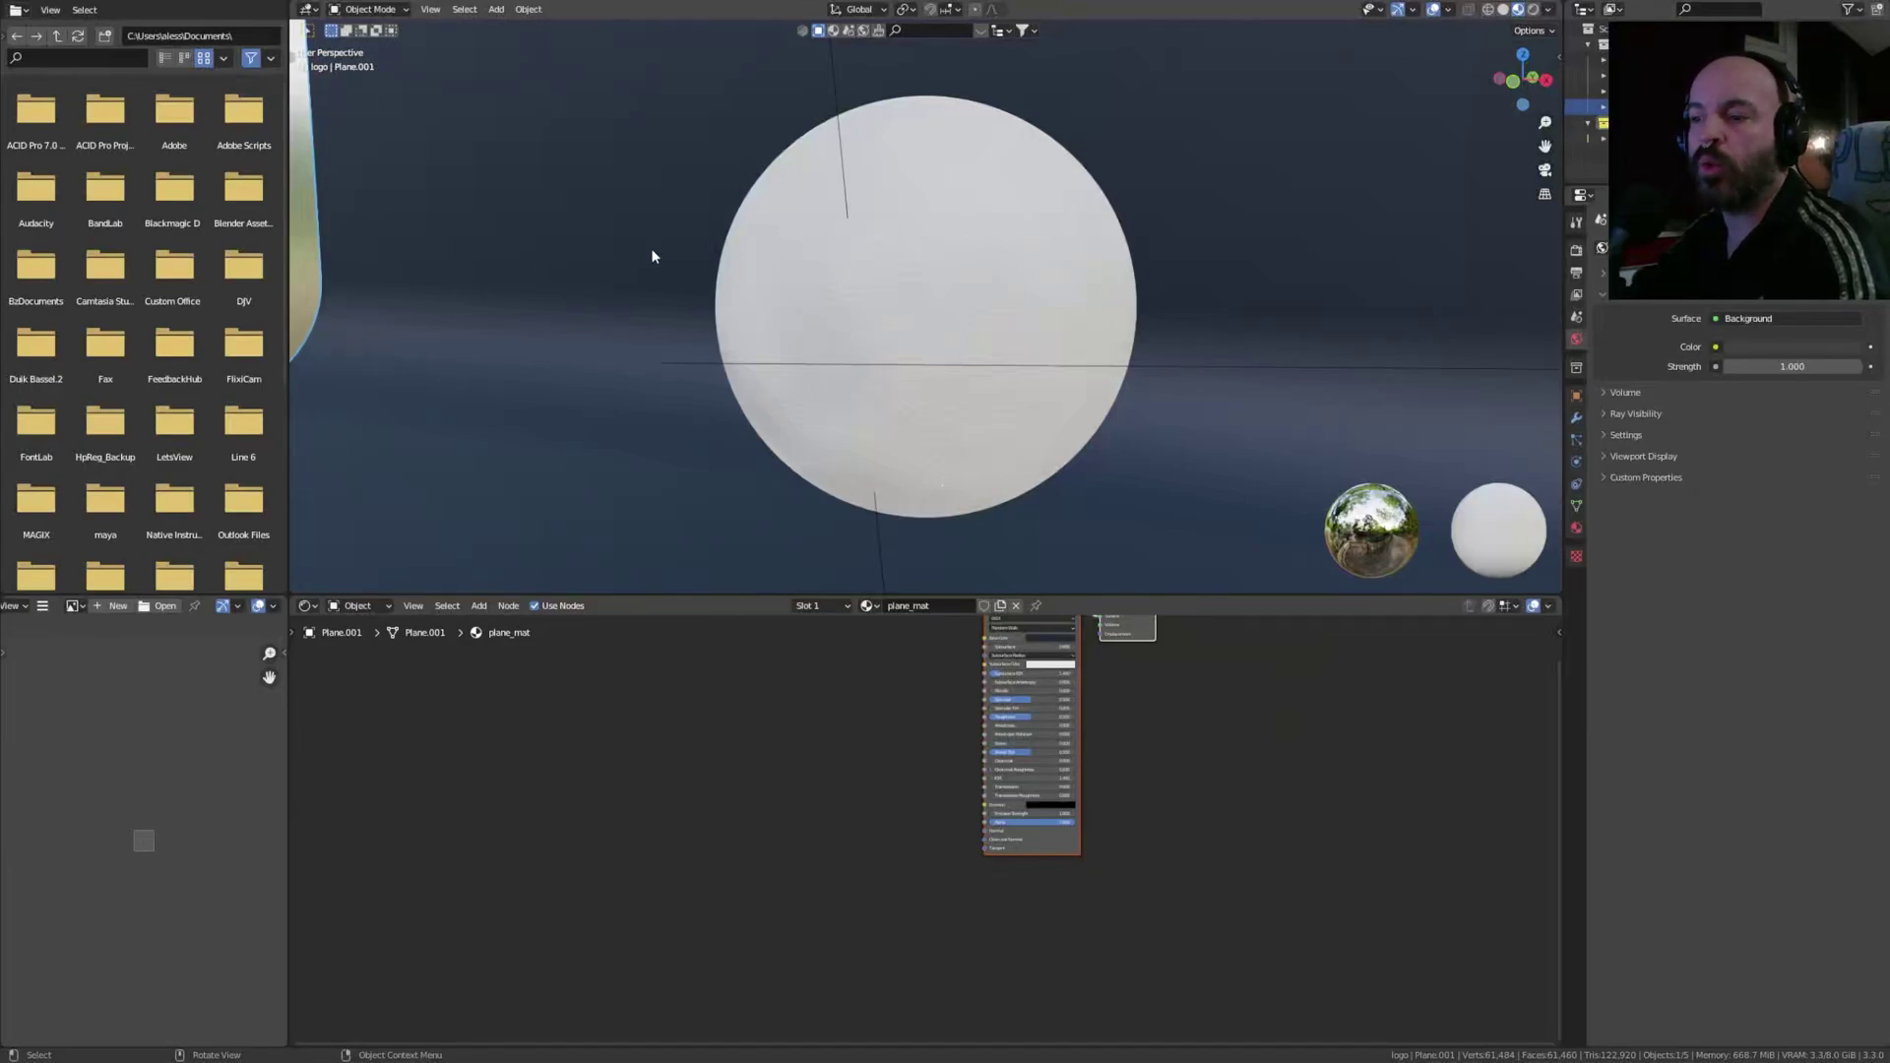
pyautogui.click(922, 238)
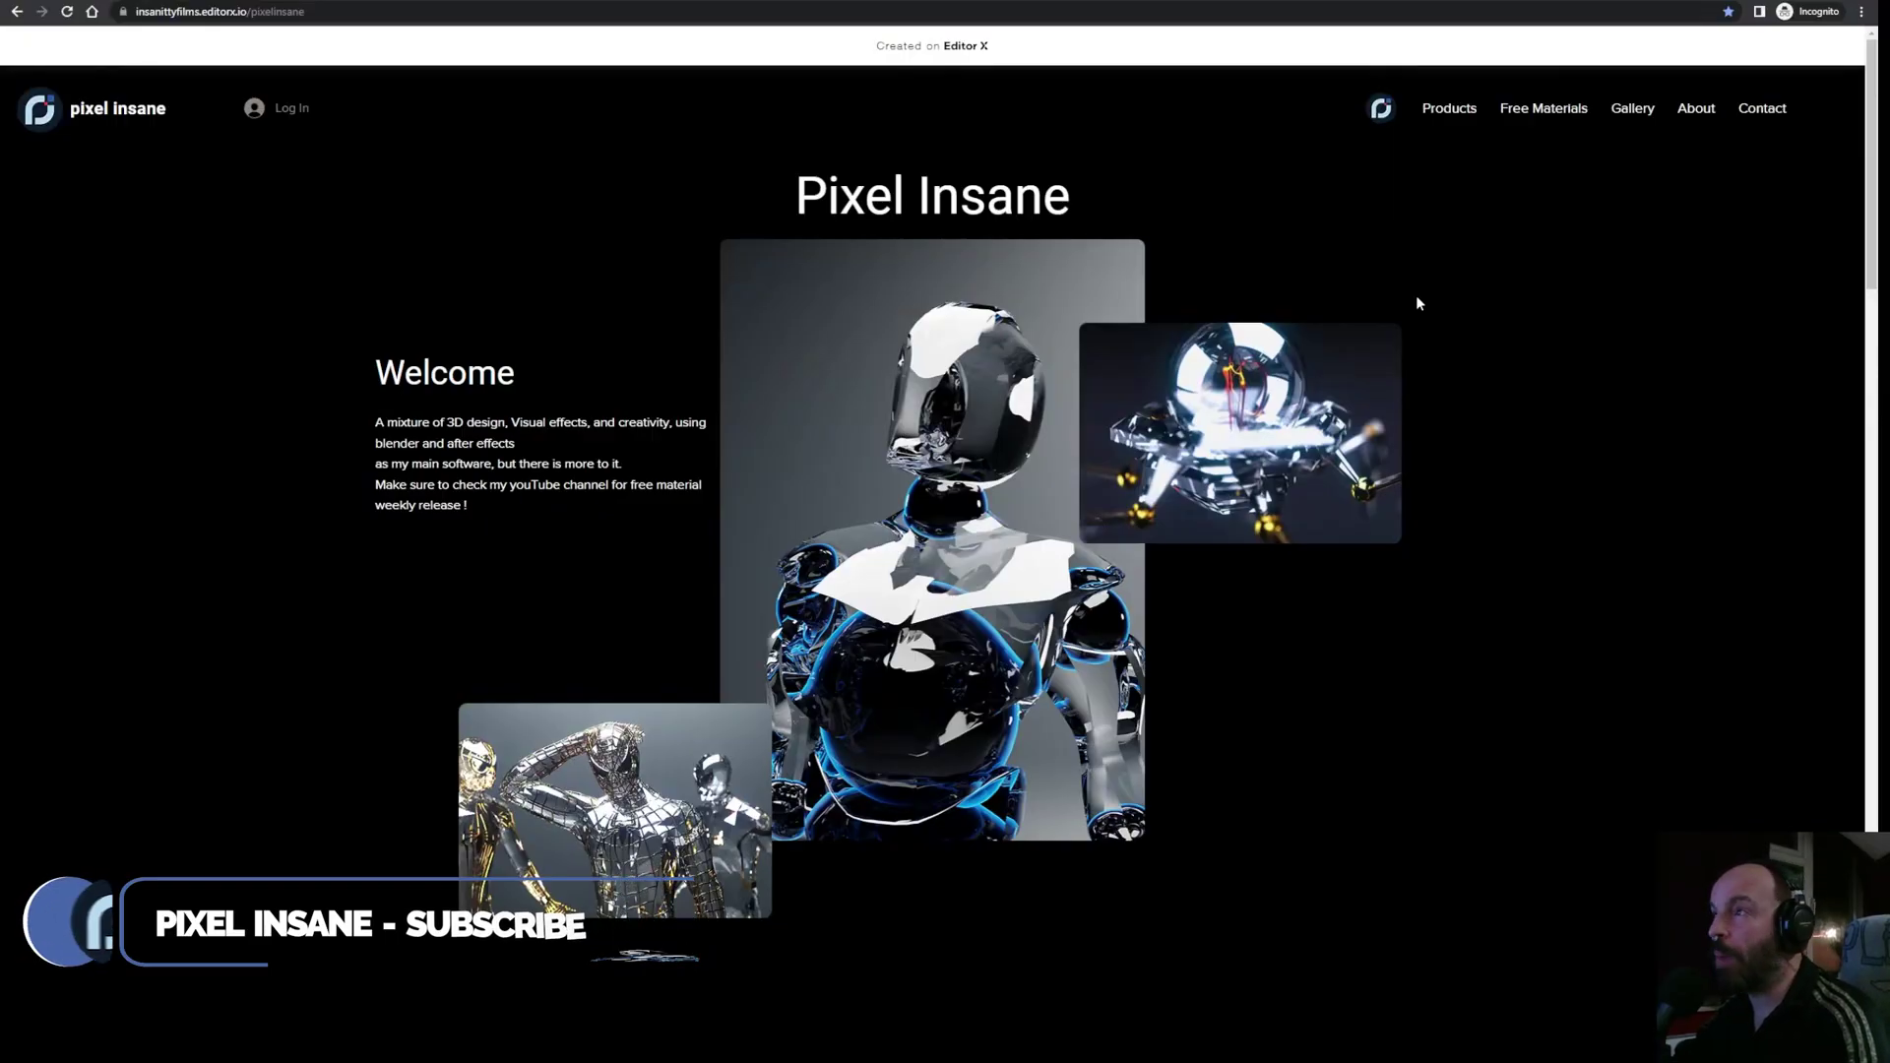
# - Go to Free Materials, log in, and download the Snow material as snow.zip
pyautogui.click(1450, 110)
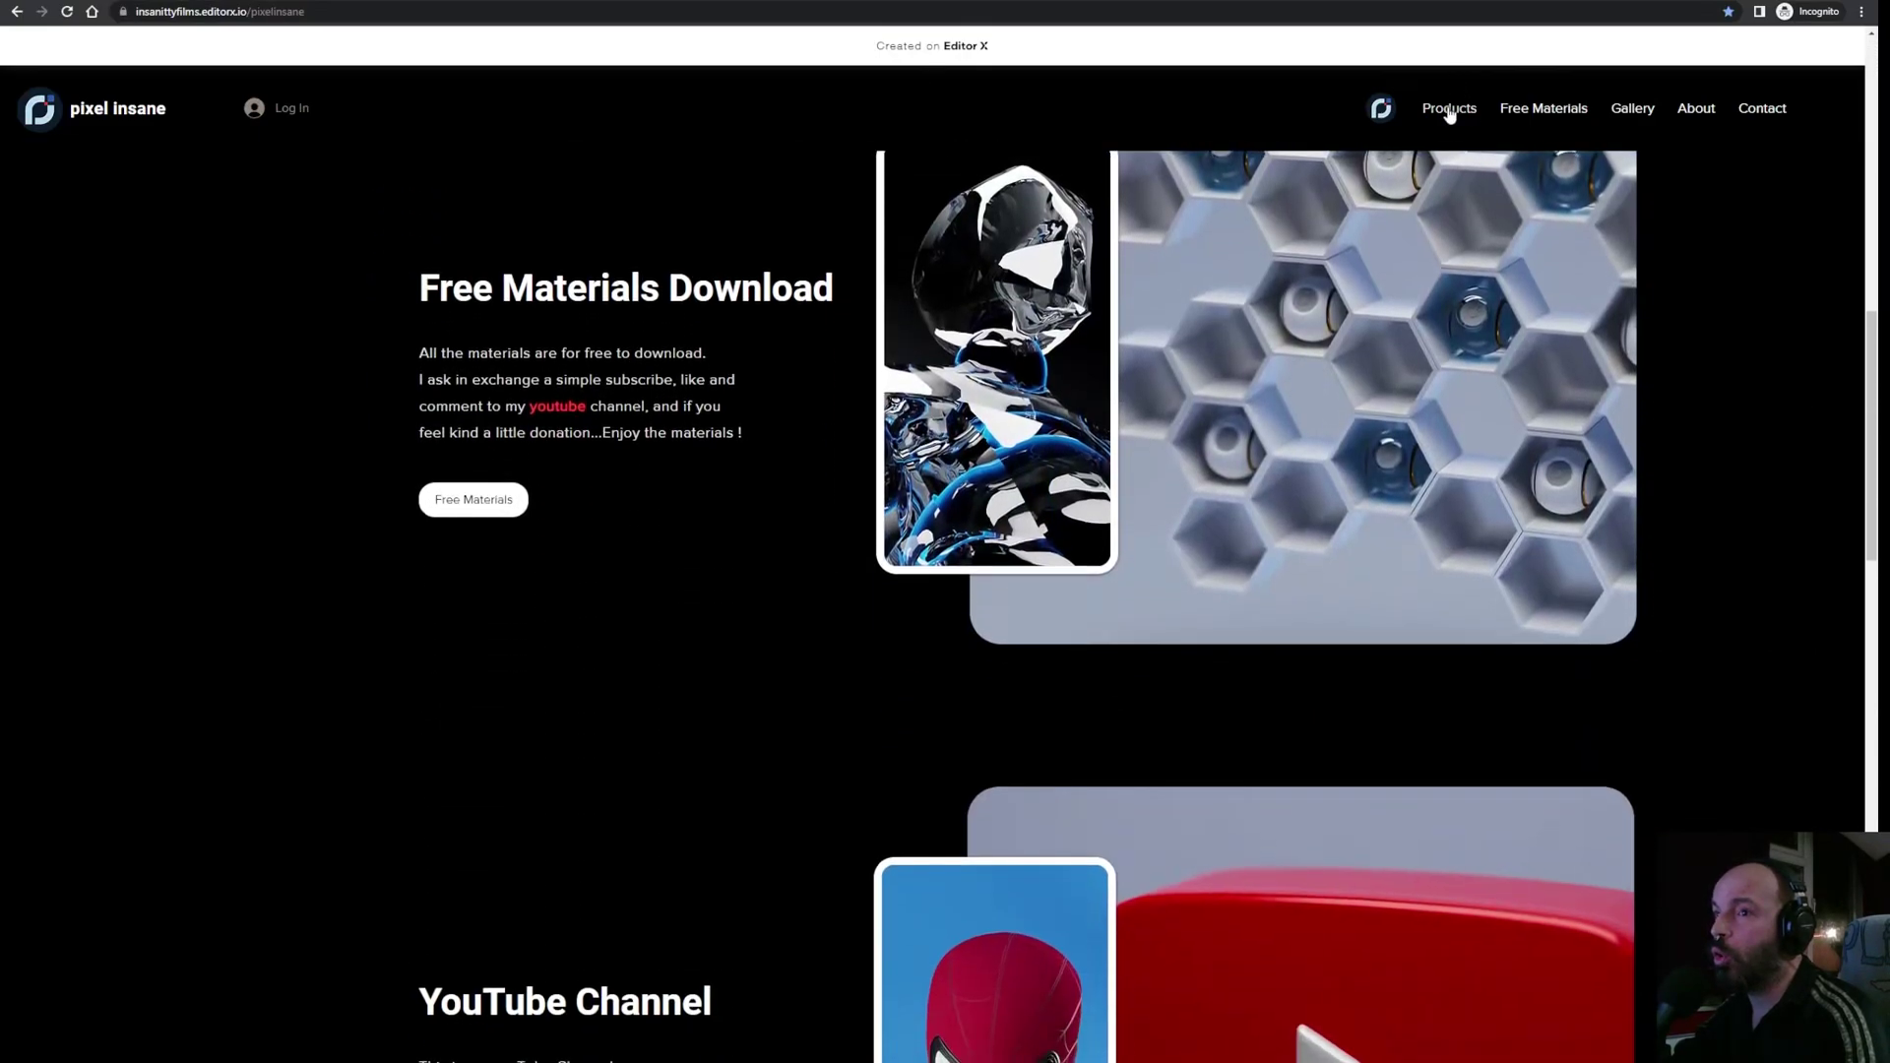
pyautogui.click(1563, 111)
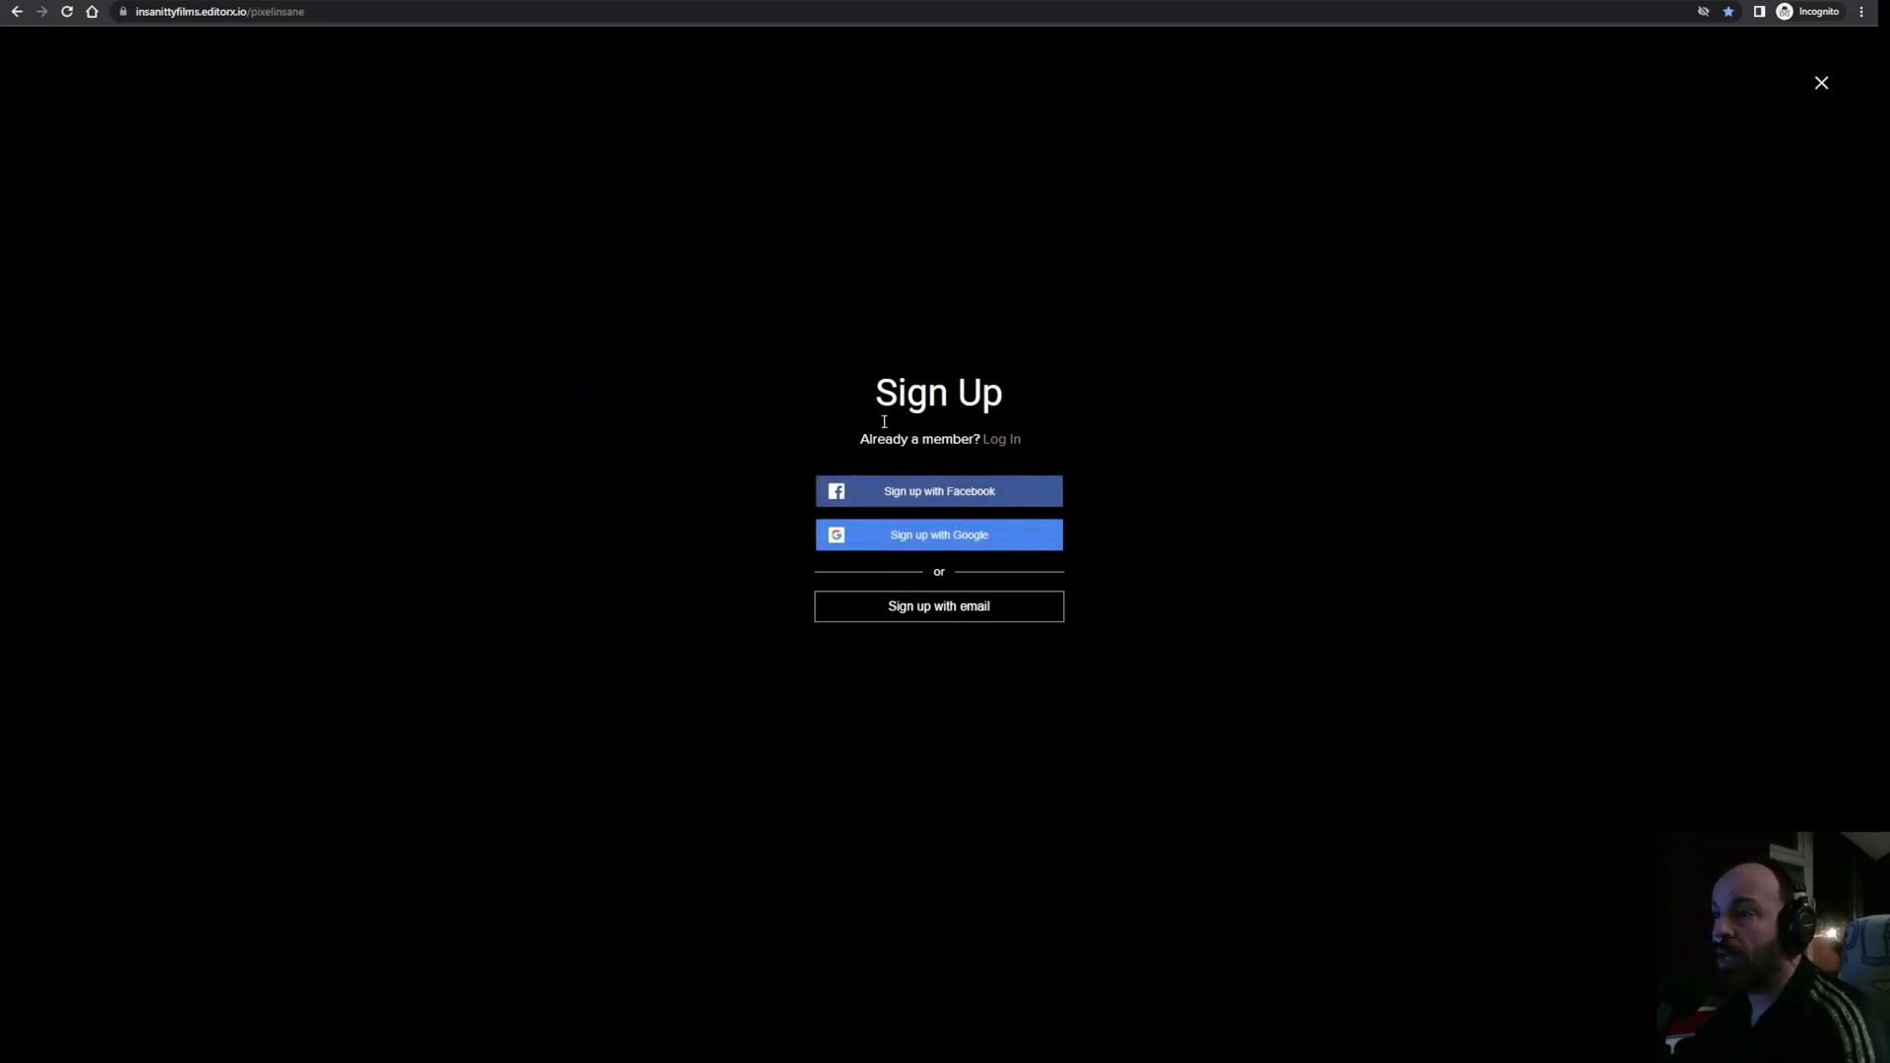
pyautogui.click(1008, 451)
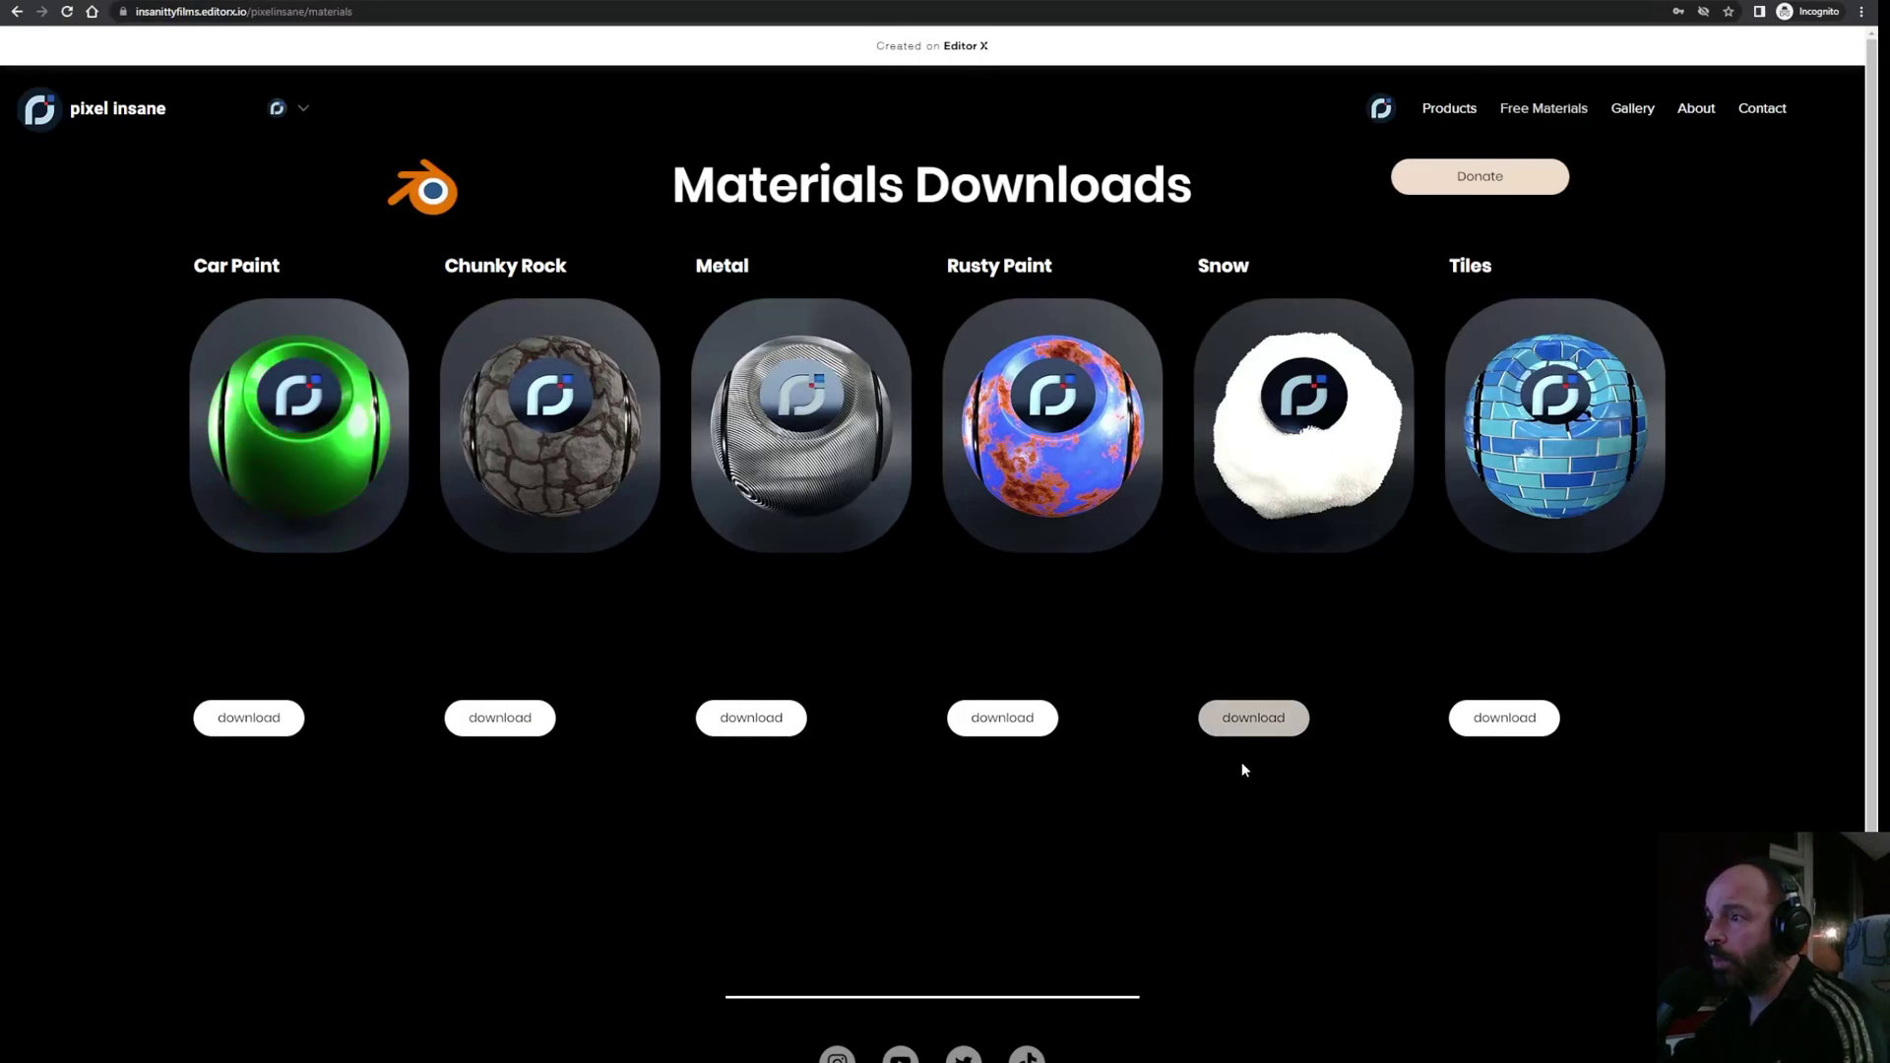
pyautogui.click(1264, 718)
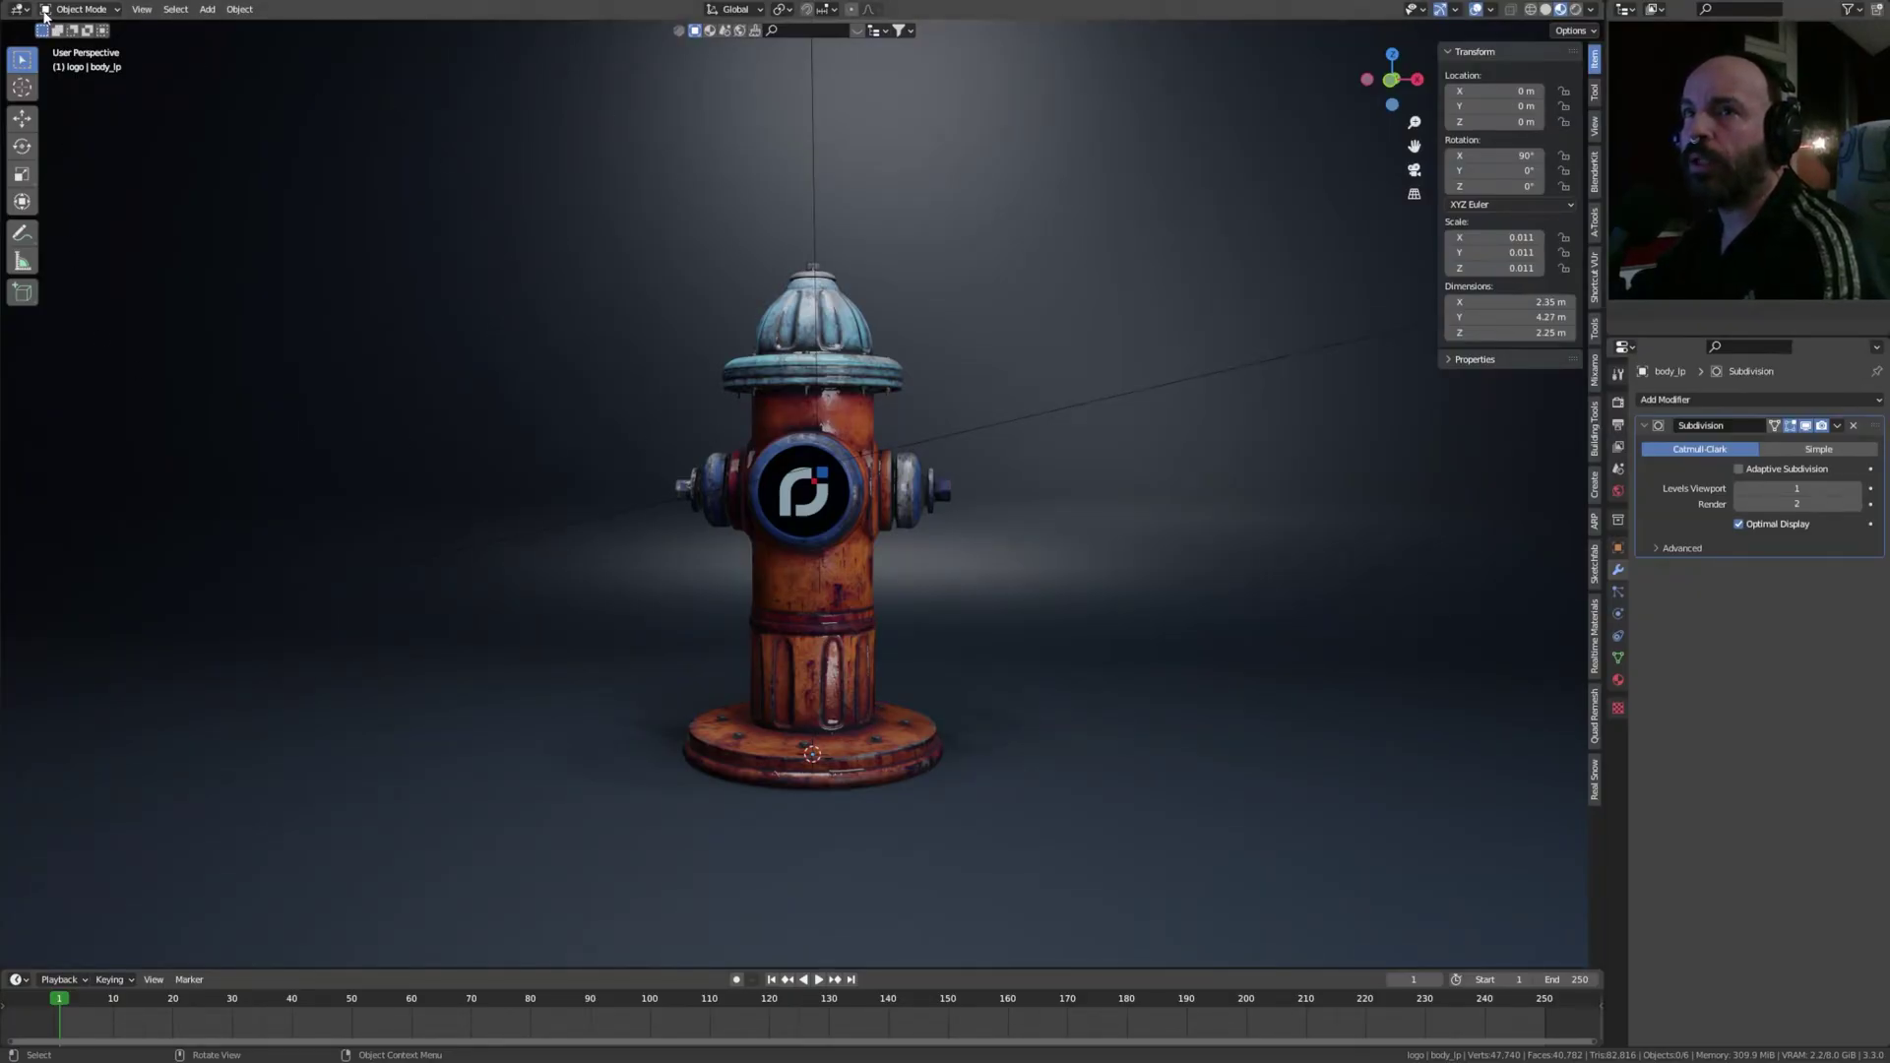
# - Open snow.blend from the Desktop snow folder
pyautogui.press('F4')
pyautogui.click(69, 27)
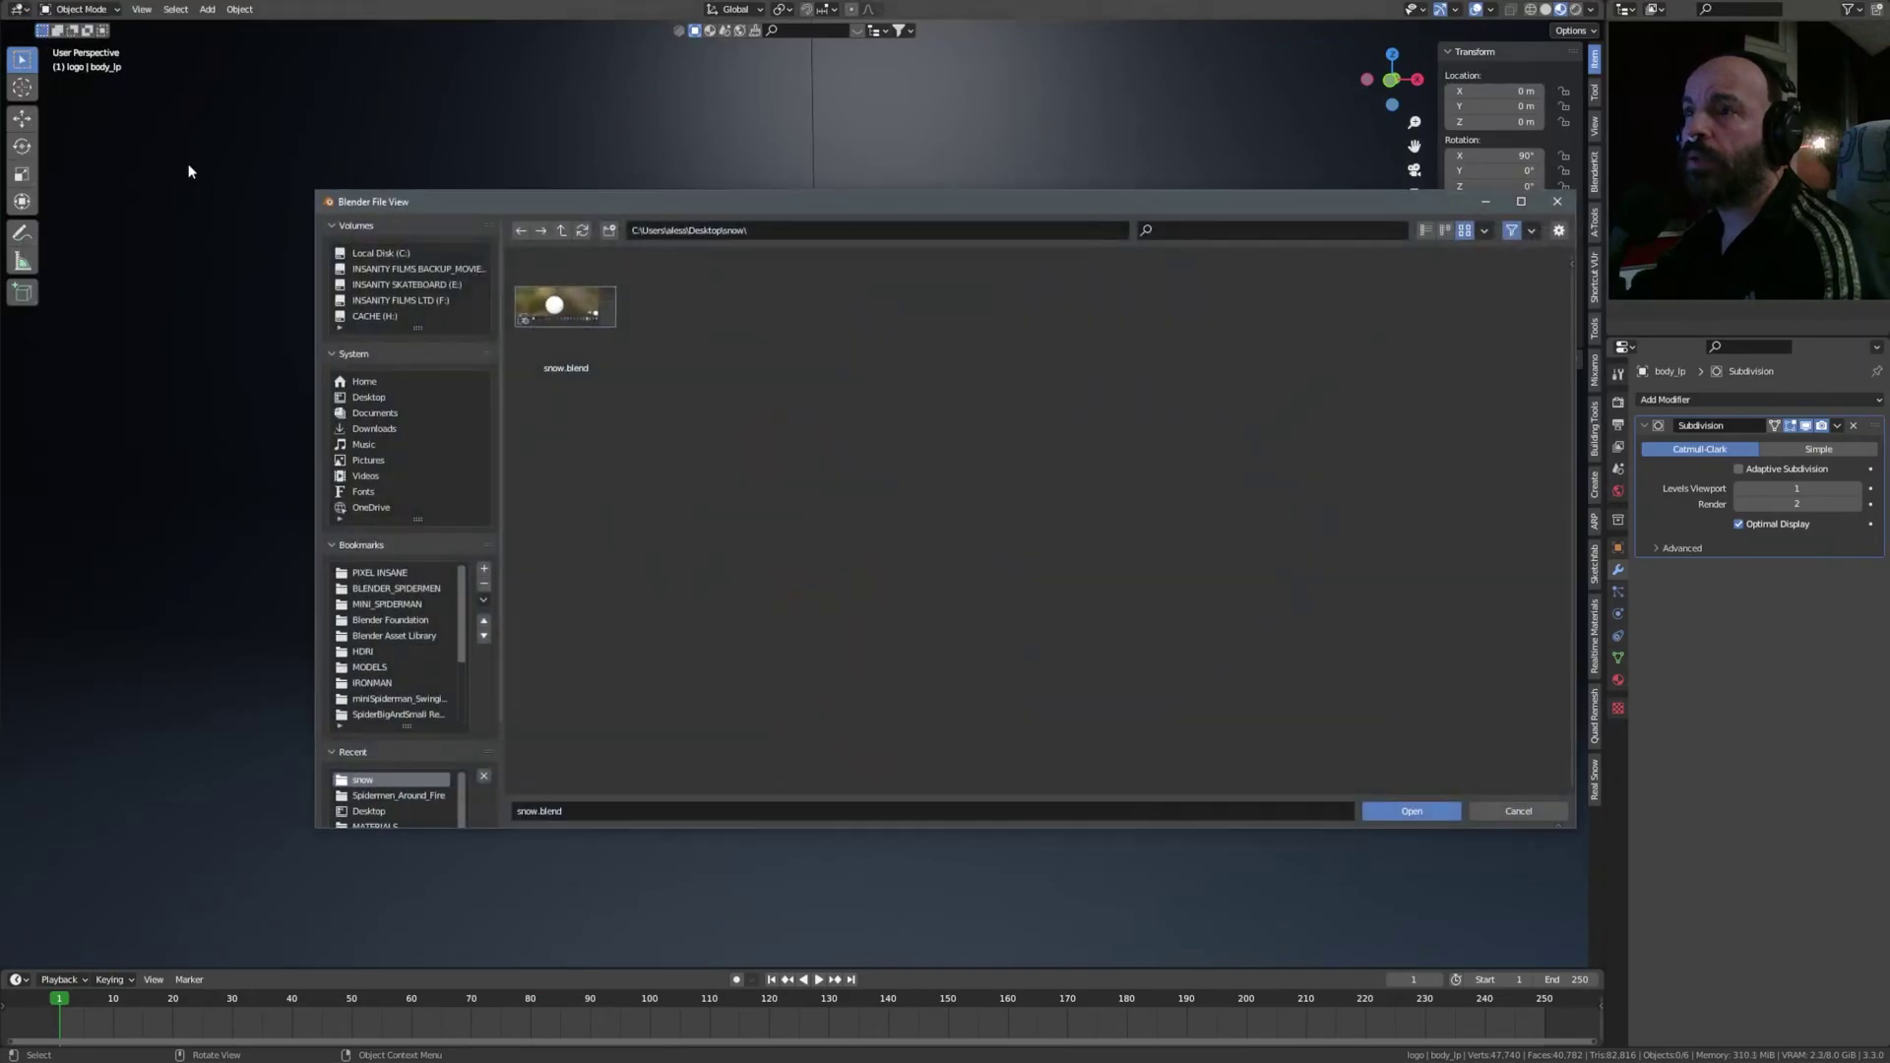
pyautogui.click(369, 397)
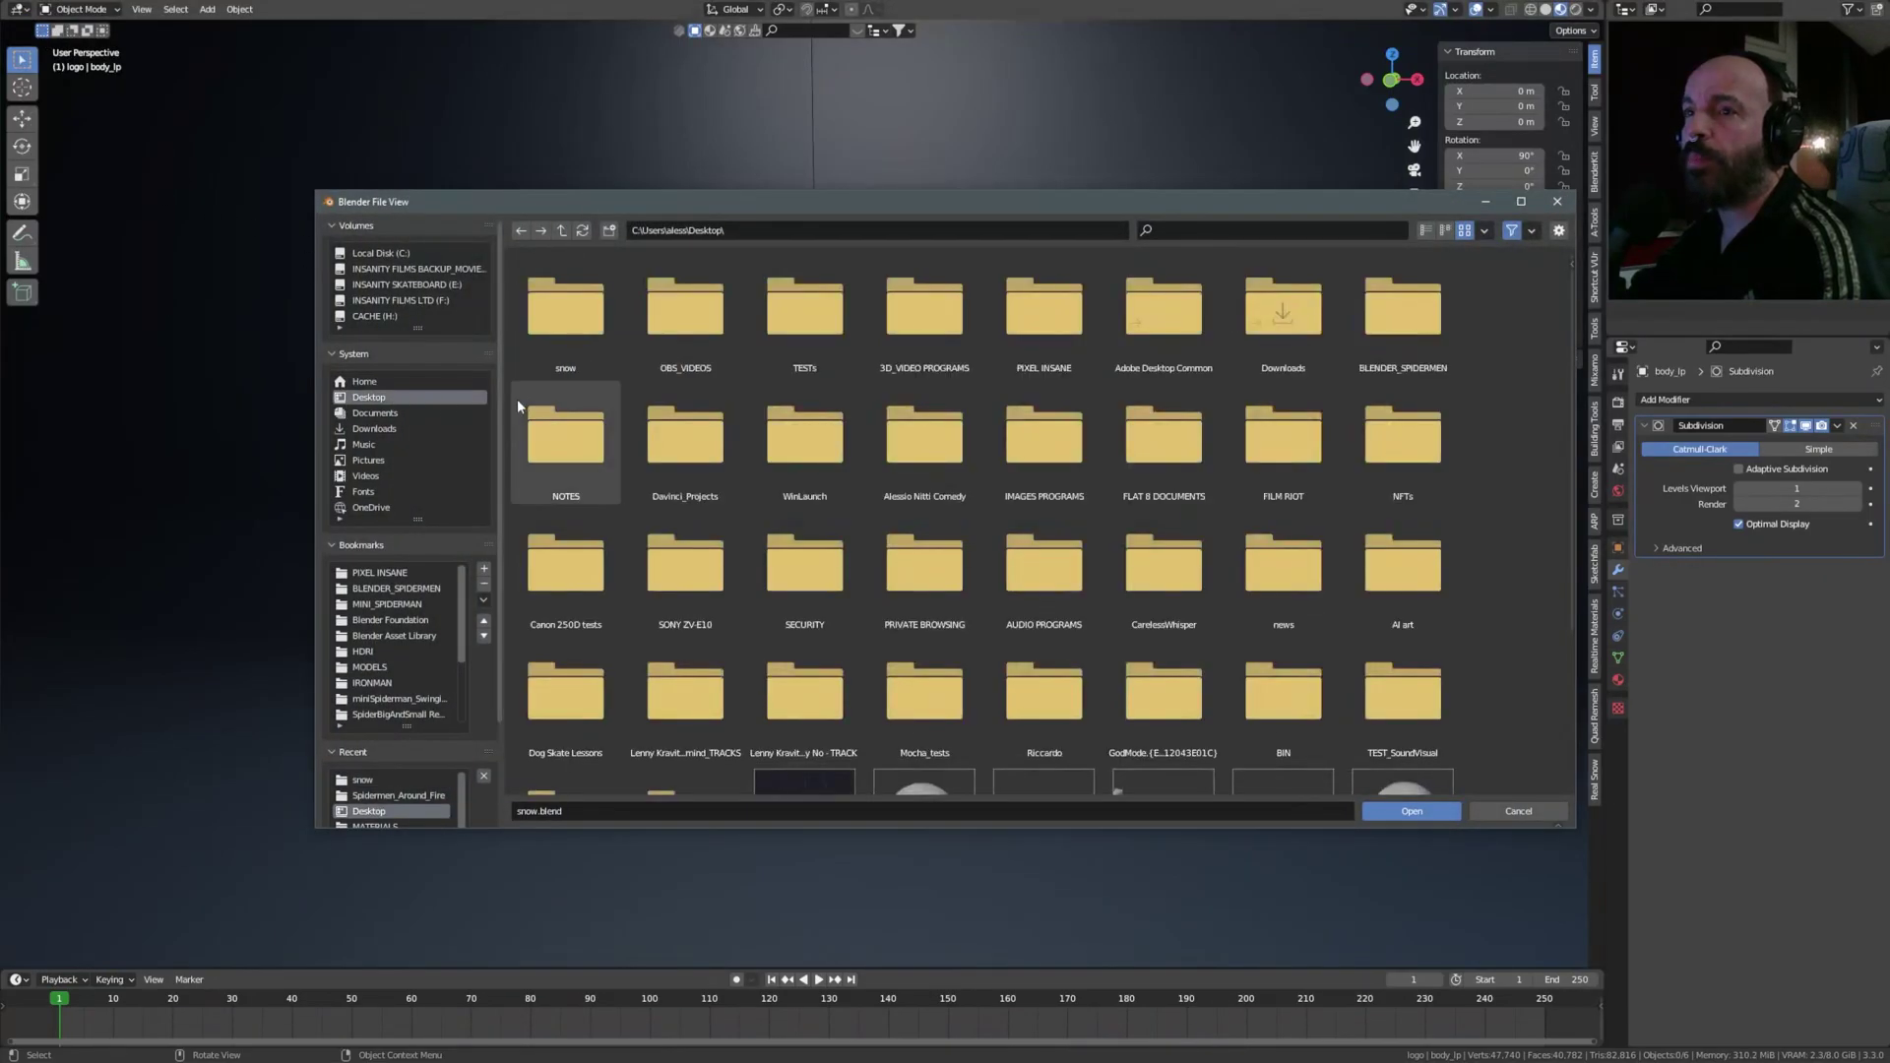
pyautogui.doubleClick(581, 325)
pyautogui.click(588, 334)
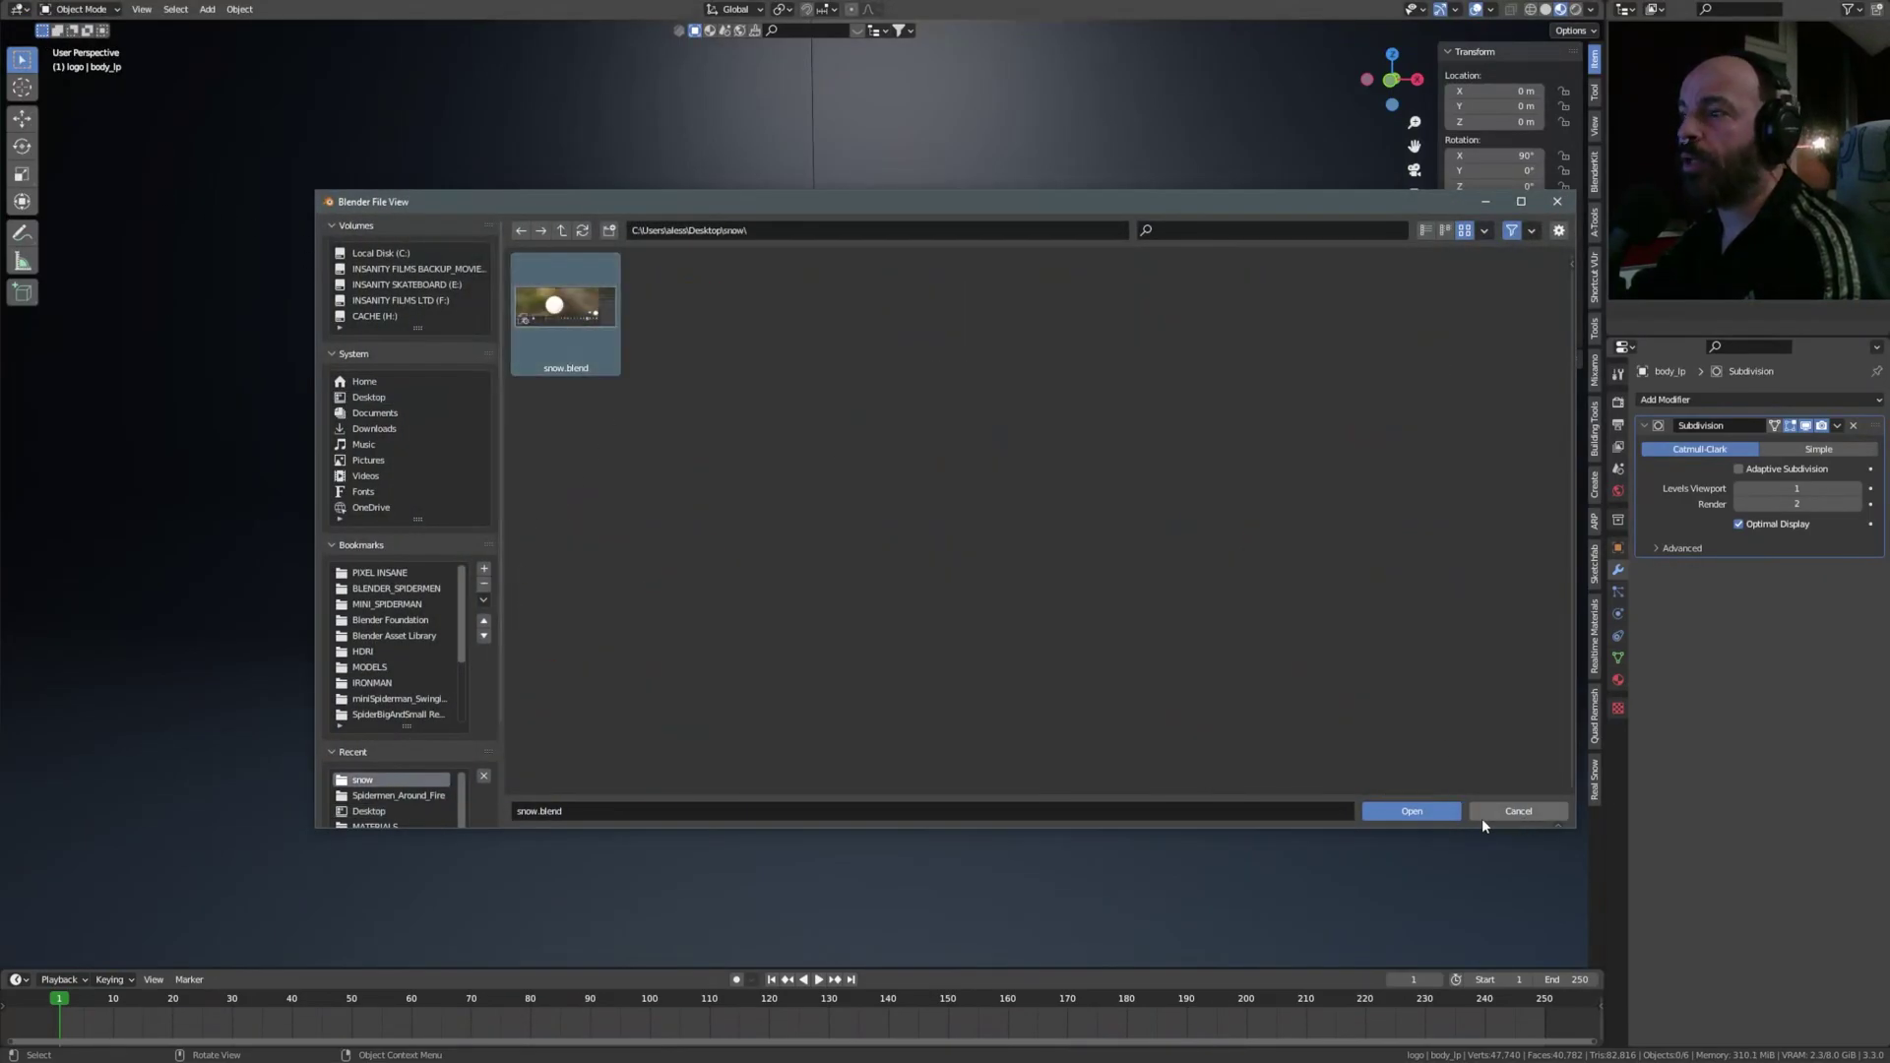
pyautogui.click(1413, 812)
# - Set VignaNight from the HDRI library's HDRIs catalog as the world background
pyautogui.scroll(4, 646, 485)
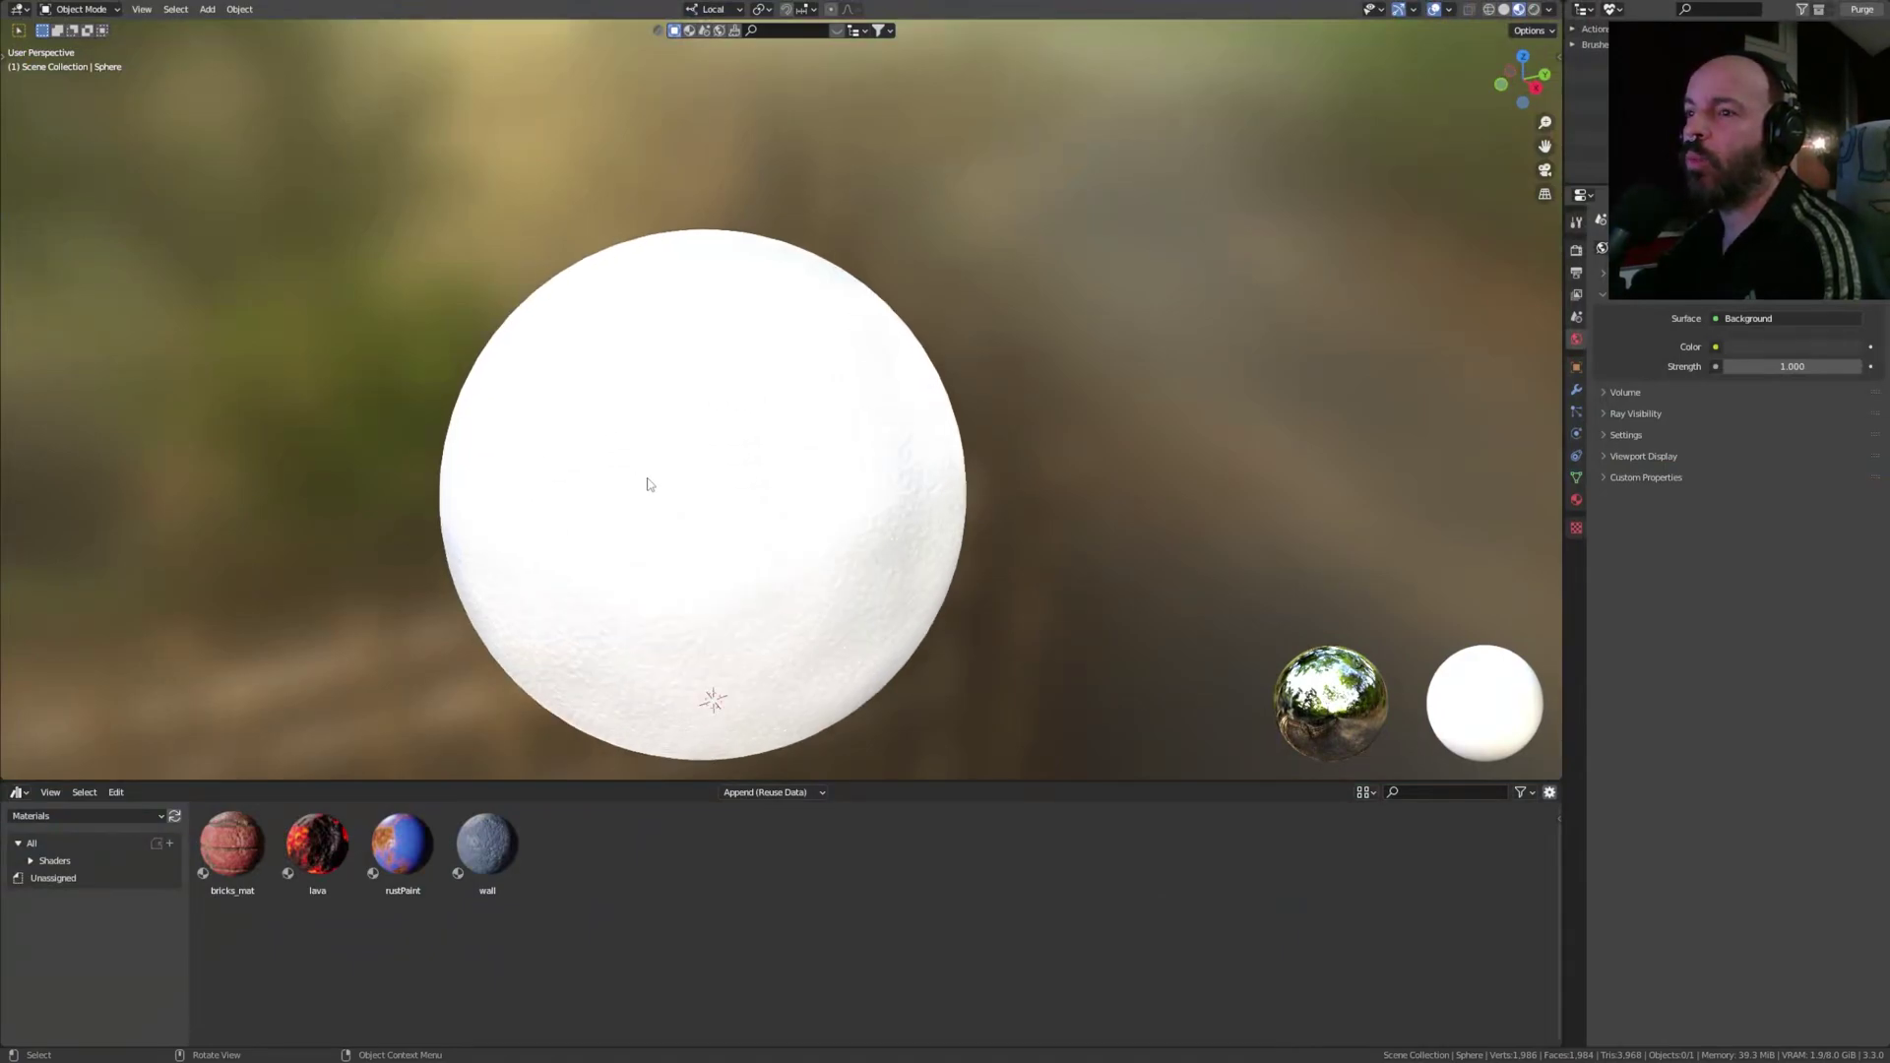
pyautogui.click(68, 816)
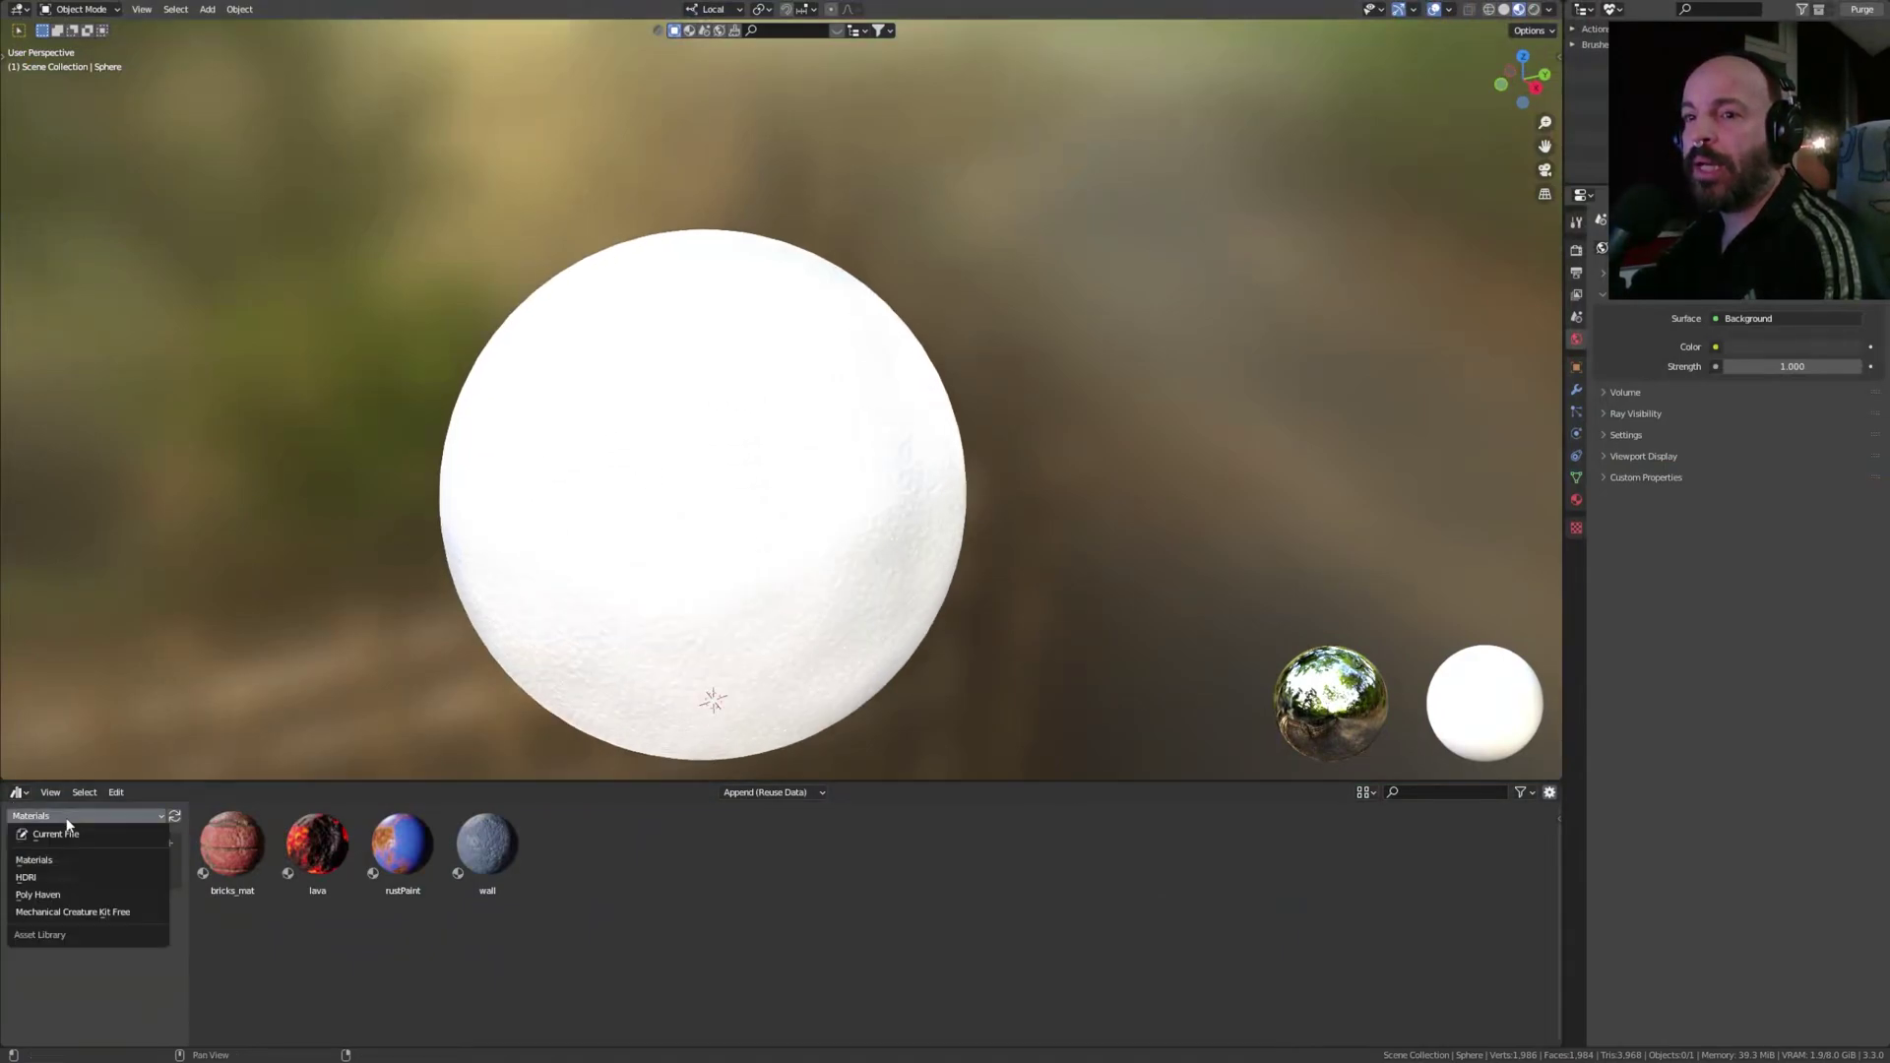
pyautogui.click(54, 877)
pyautogui.click(101, 862)
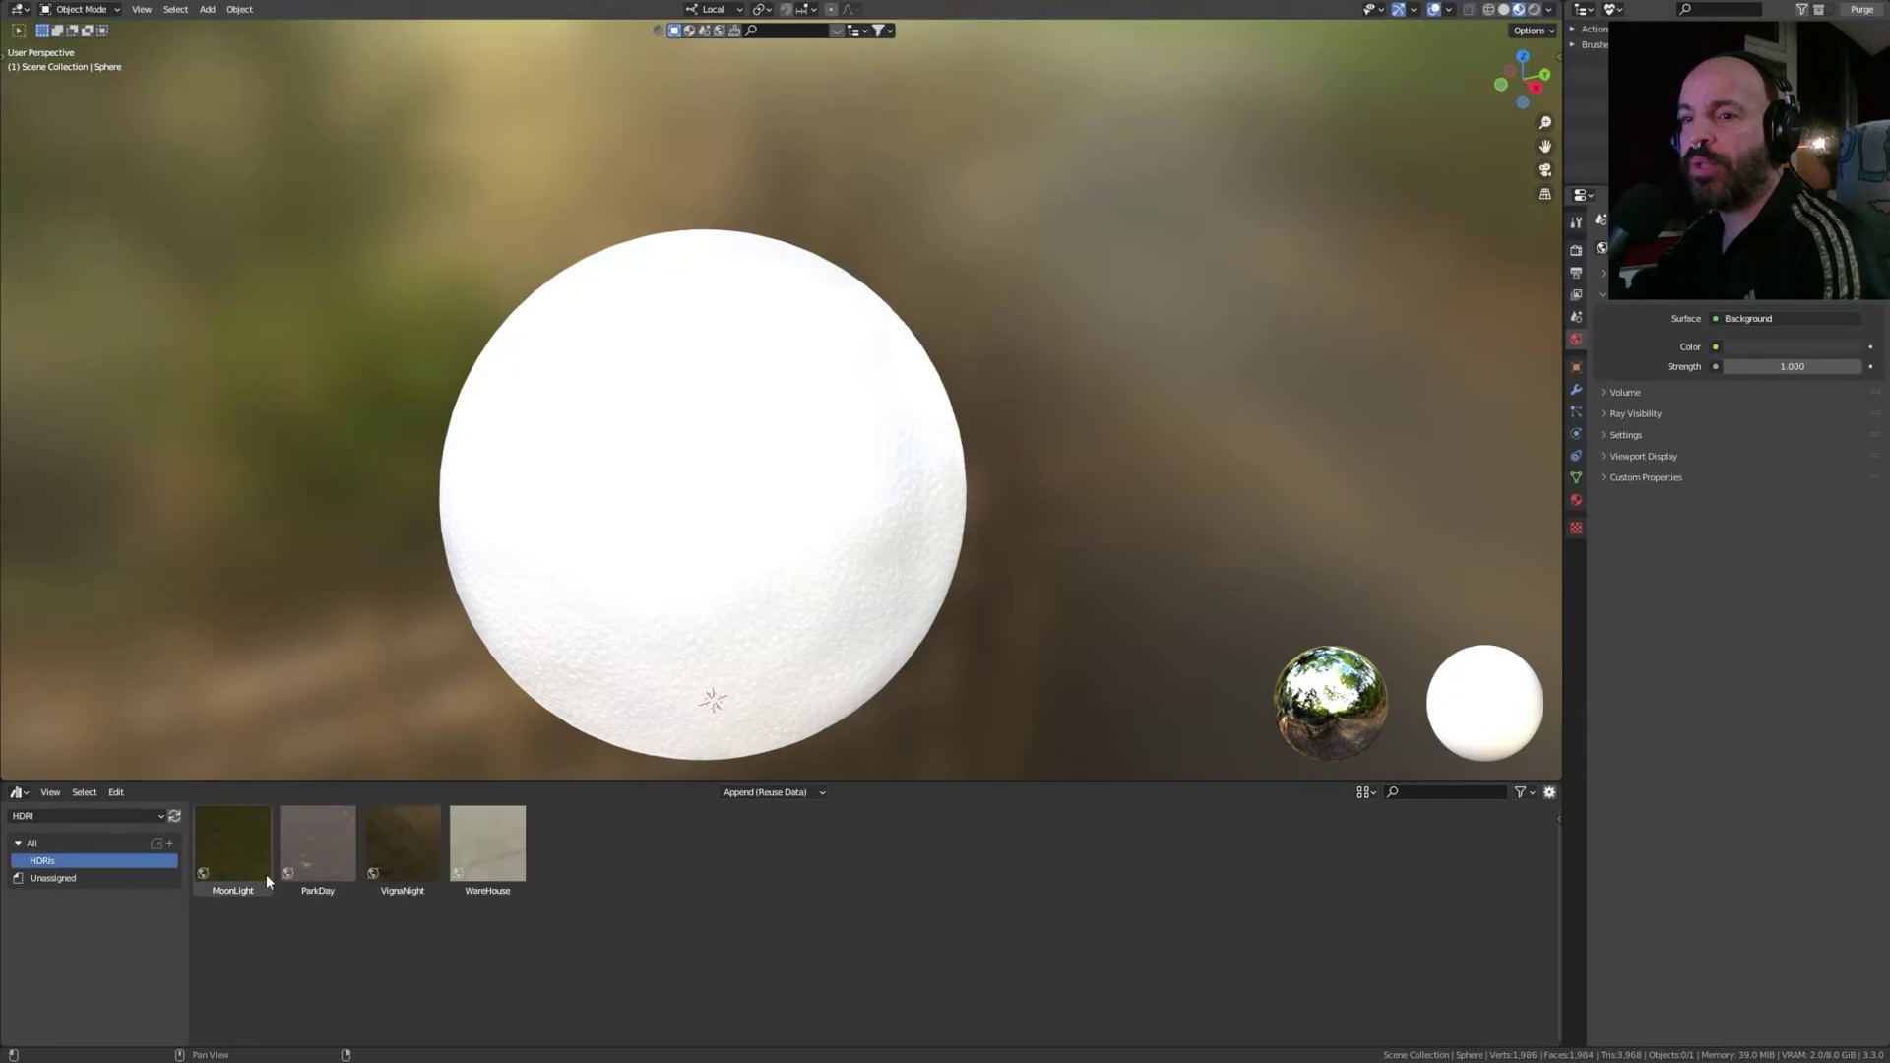
pyautogui.moveTo(242, 459); pyautogui.dragTo(243, 460)
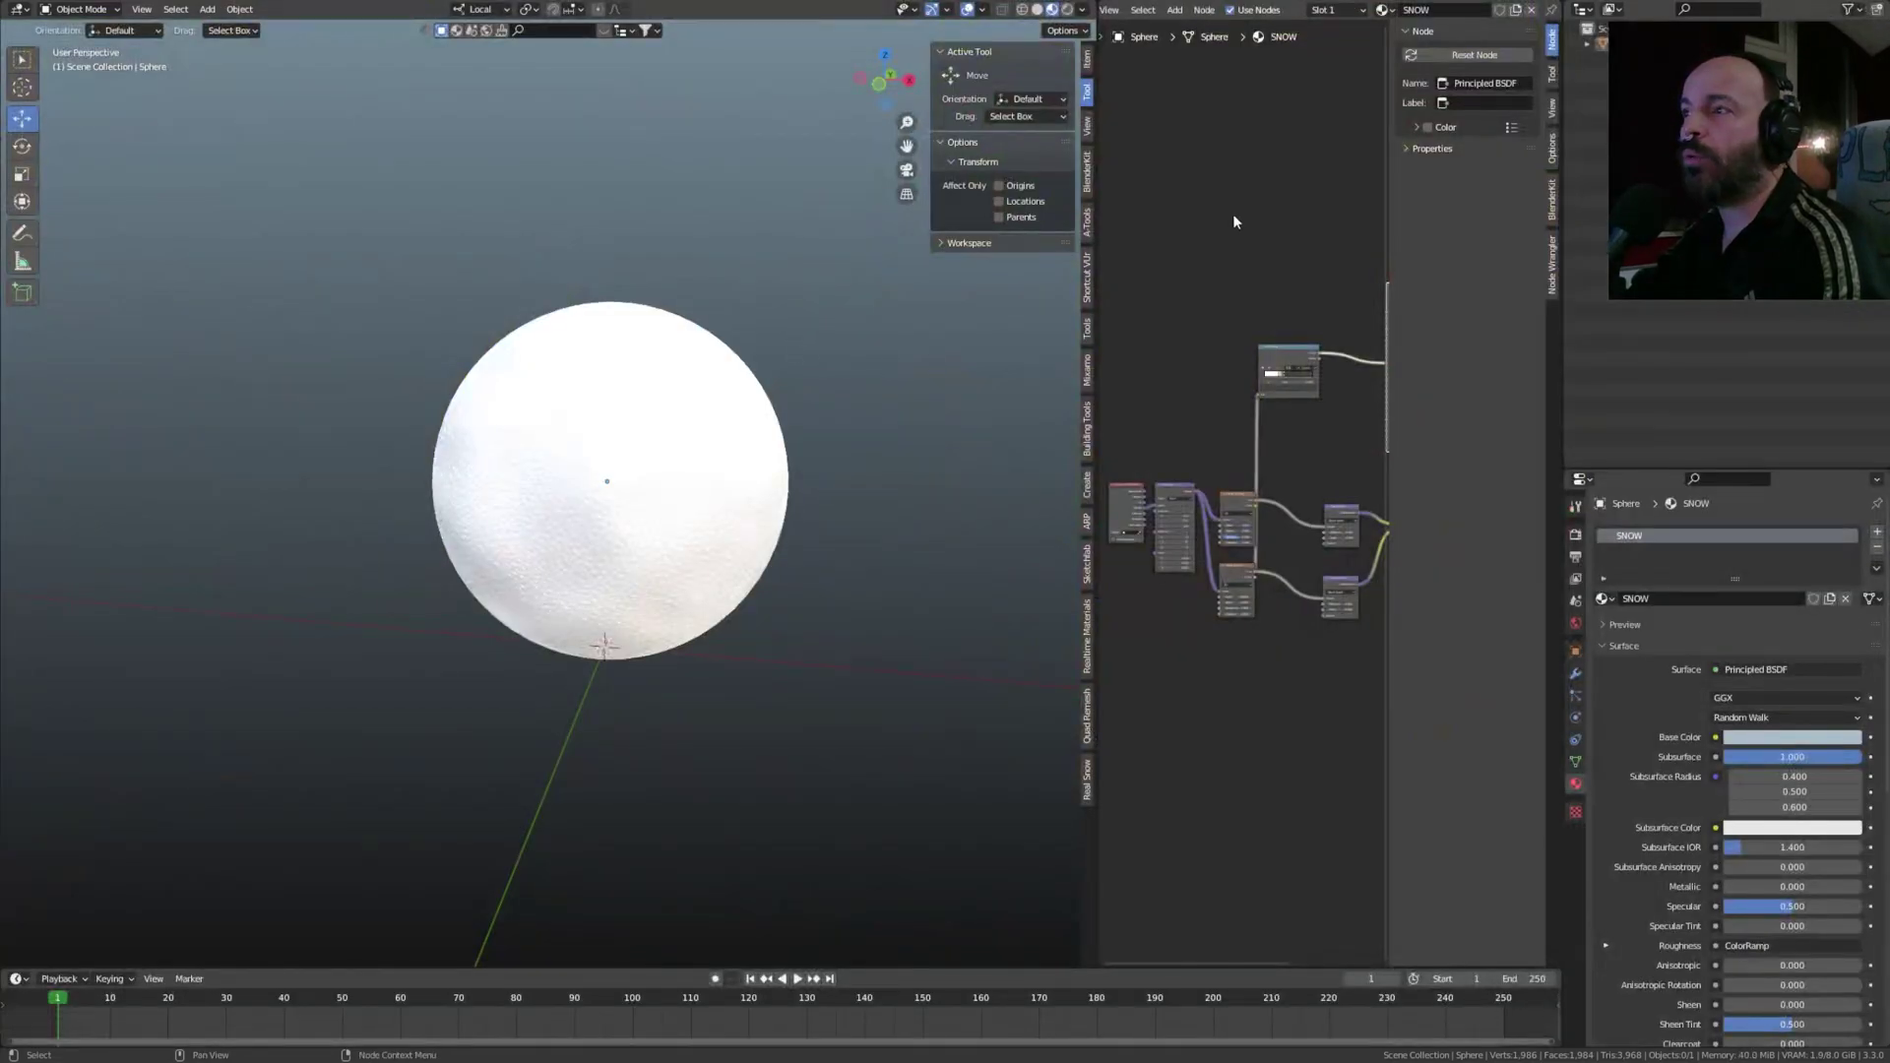
# - Preview the snow sphere in Rendered shading and zoom in to inspect it
pyautogui.press('z')
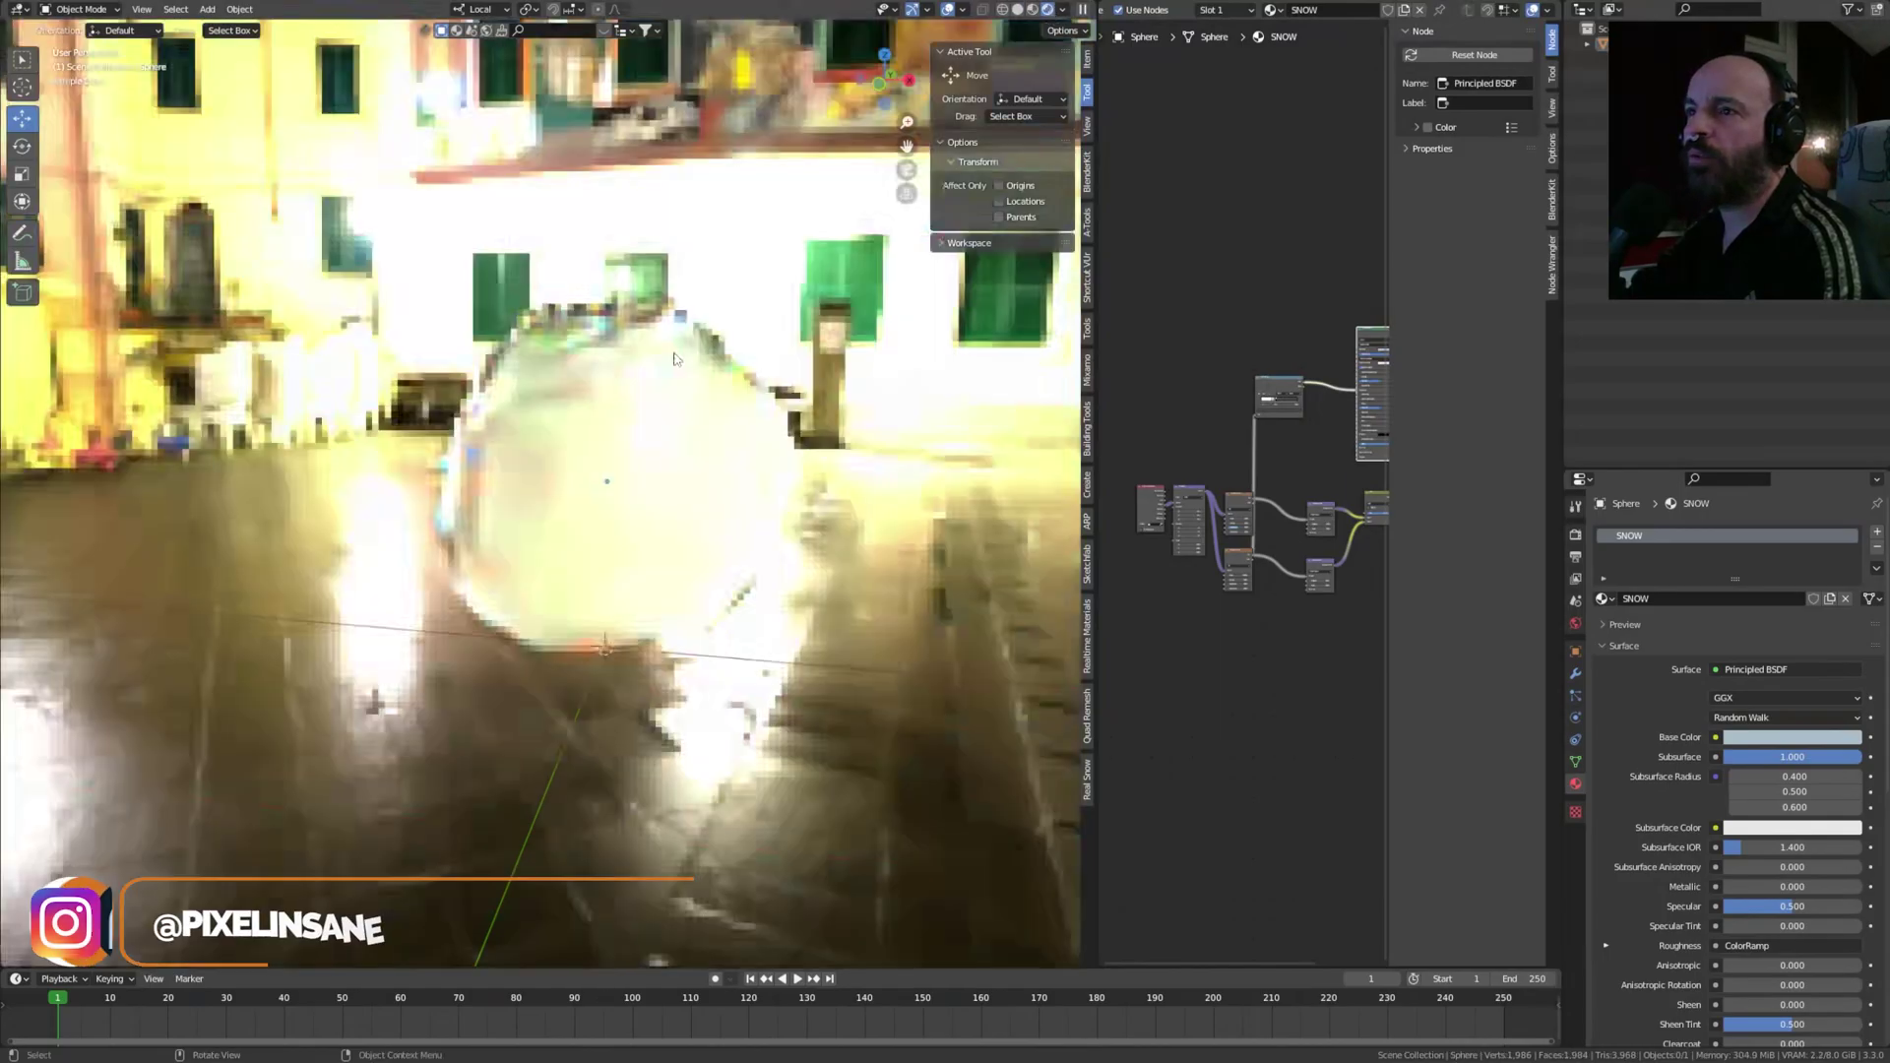
pyautogui.scroll(2, 705, 383)
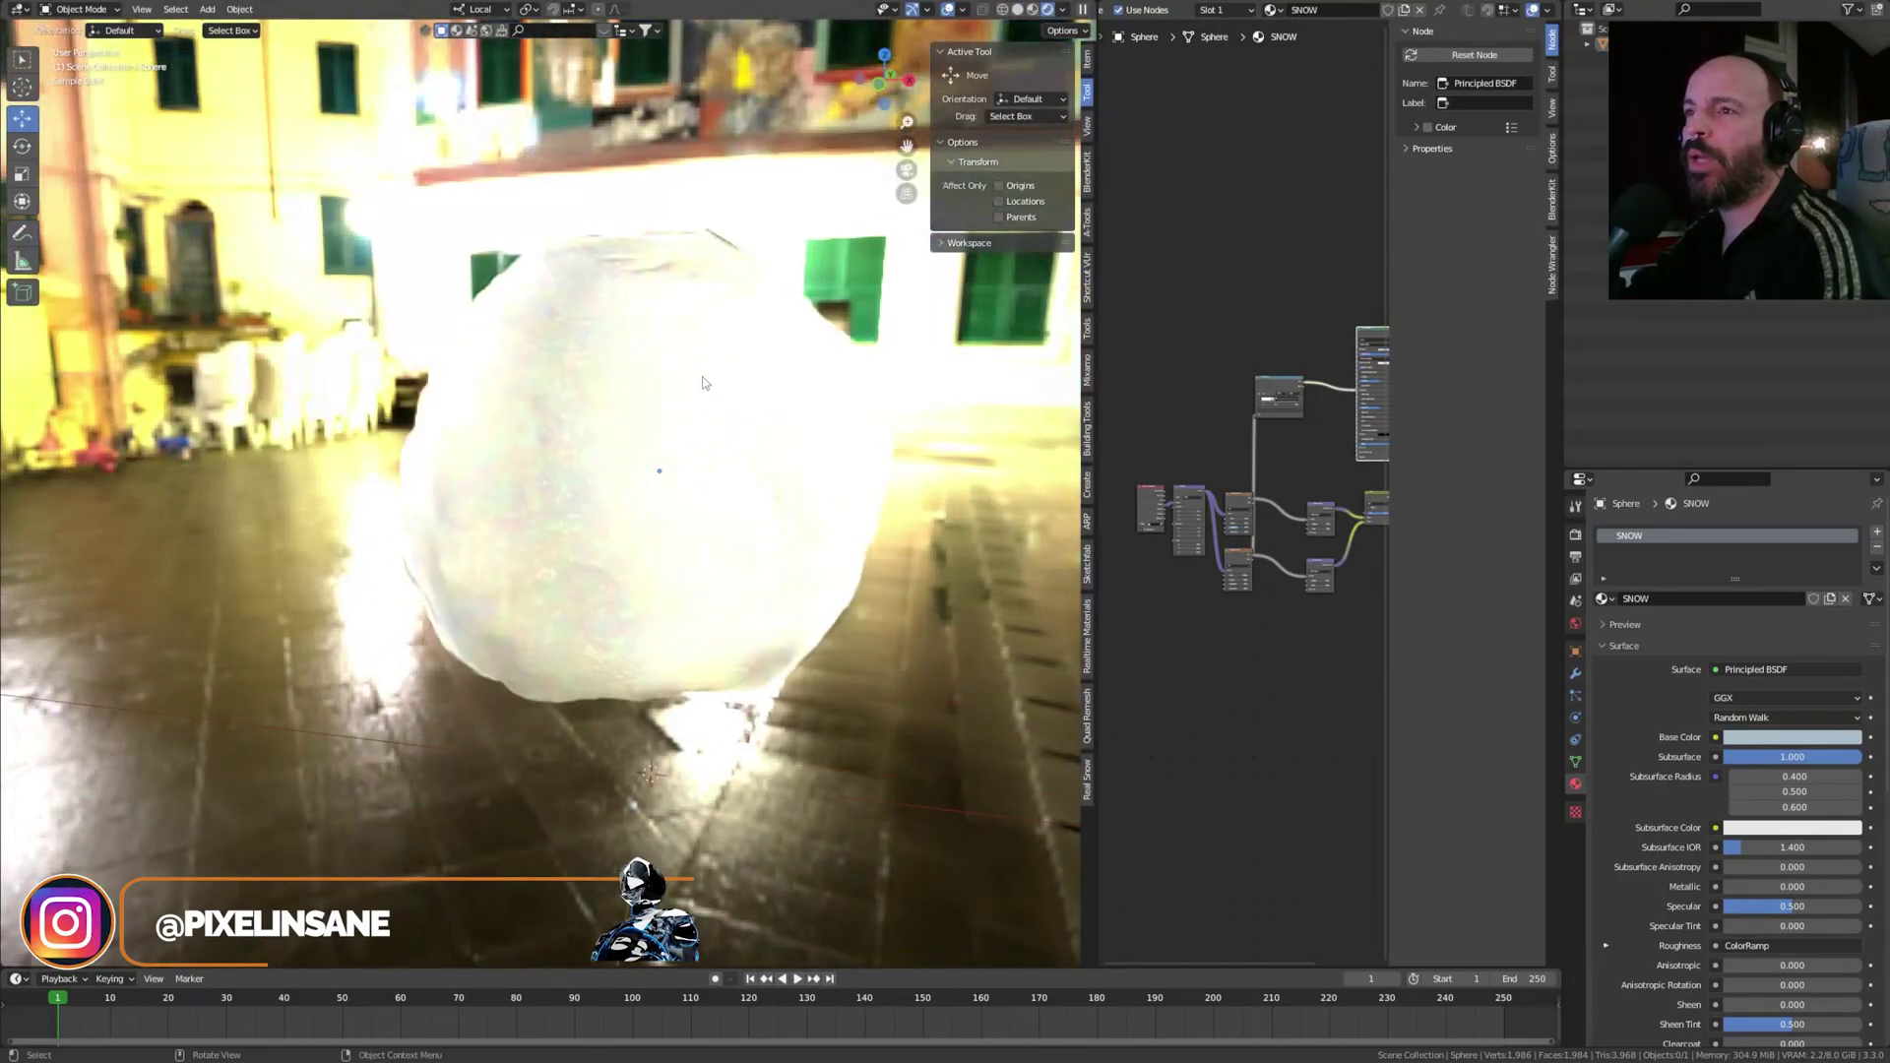
pyautogui.scroll(2, 705, 383)
pyautogui.scroll(-2, 1203, 388)
pyautogui.scroll(2, 1199, 392)
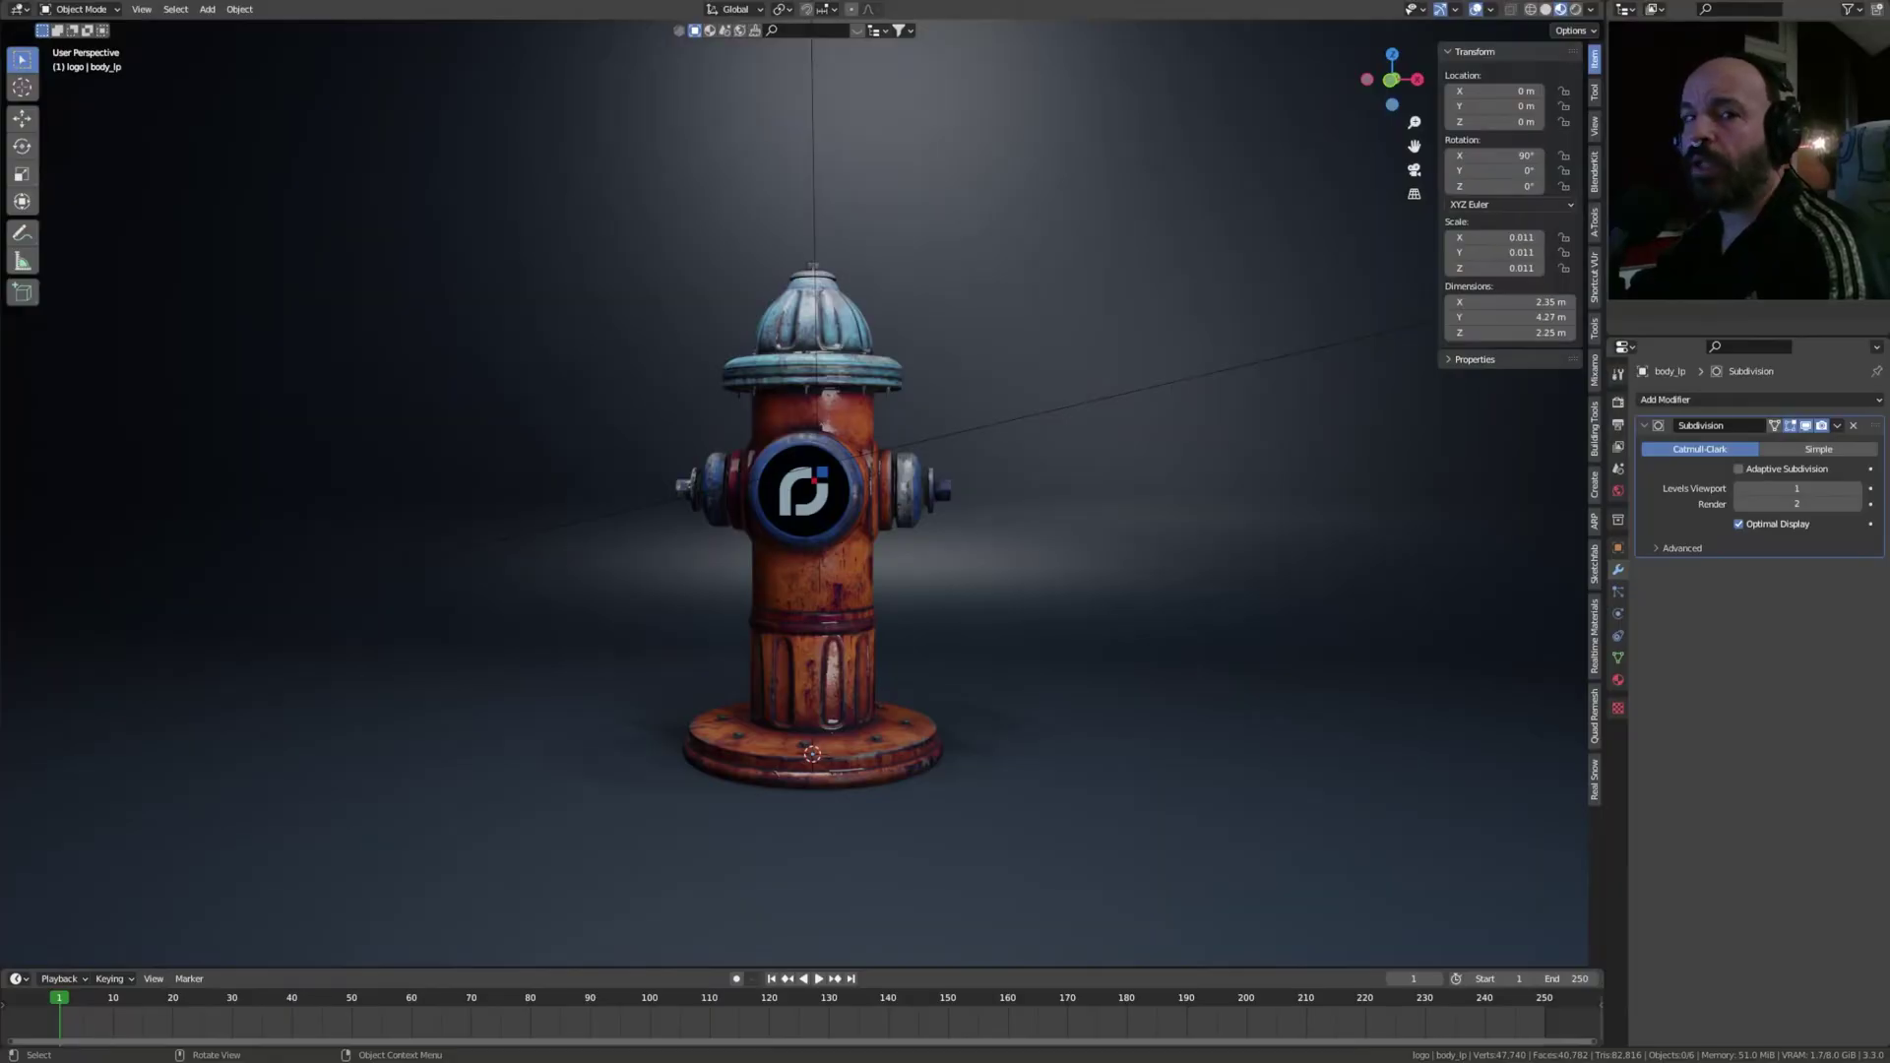
# - Append the SNOW material from snow/snow.blend/Material into the hydrant scene
pyautogui.press('F4')
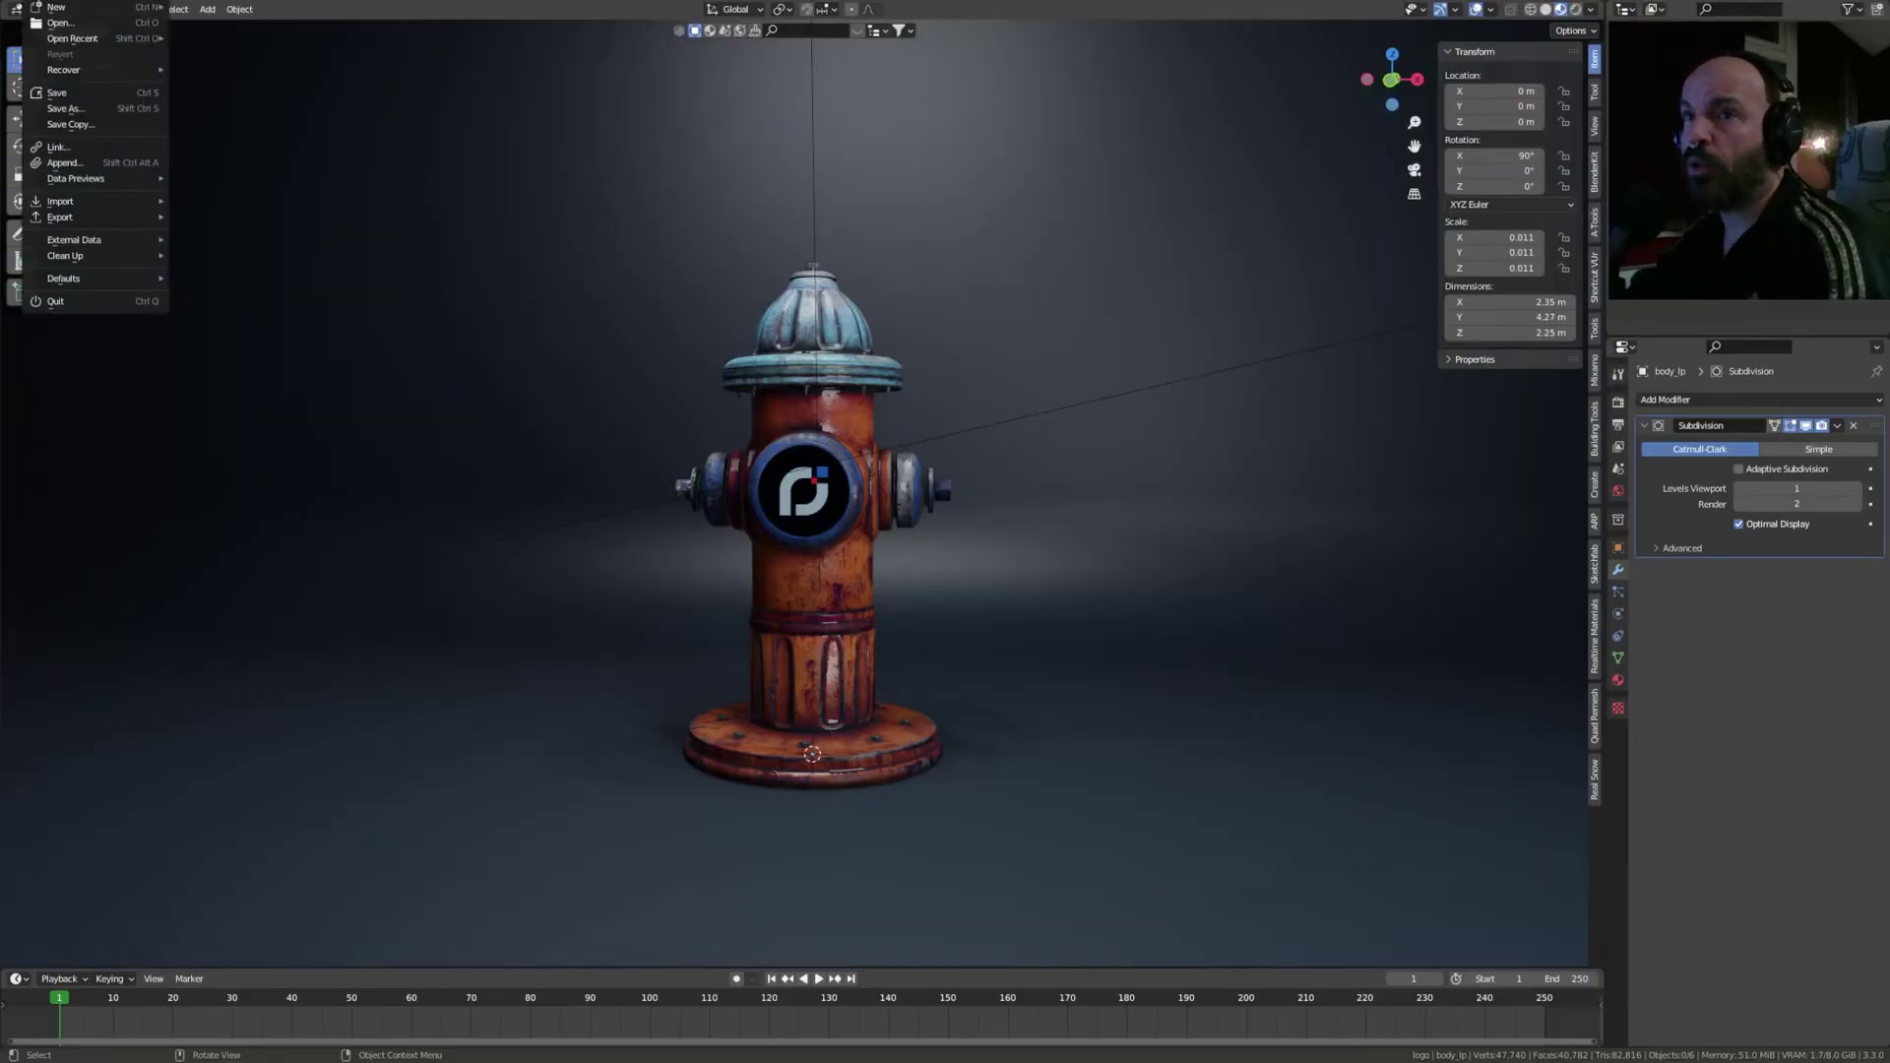
pyautogui.press('Escape')
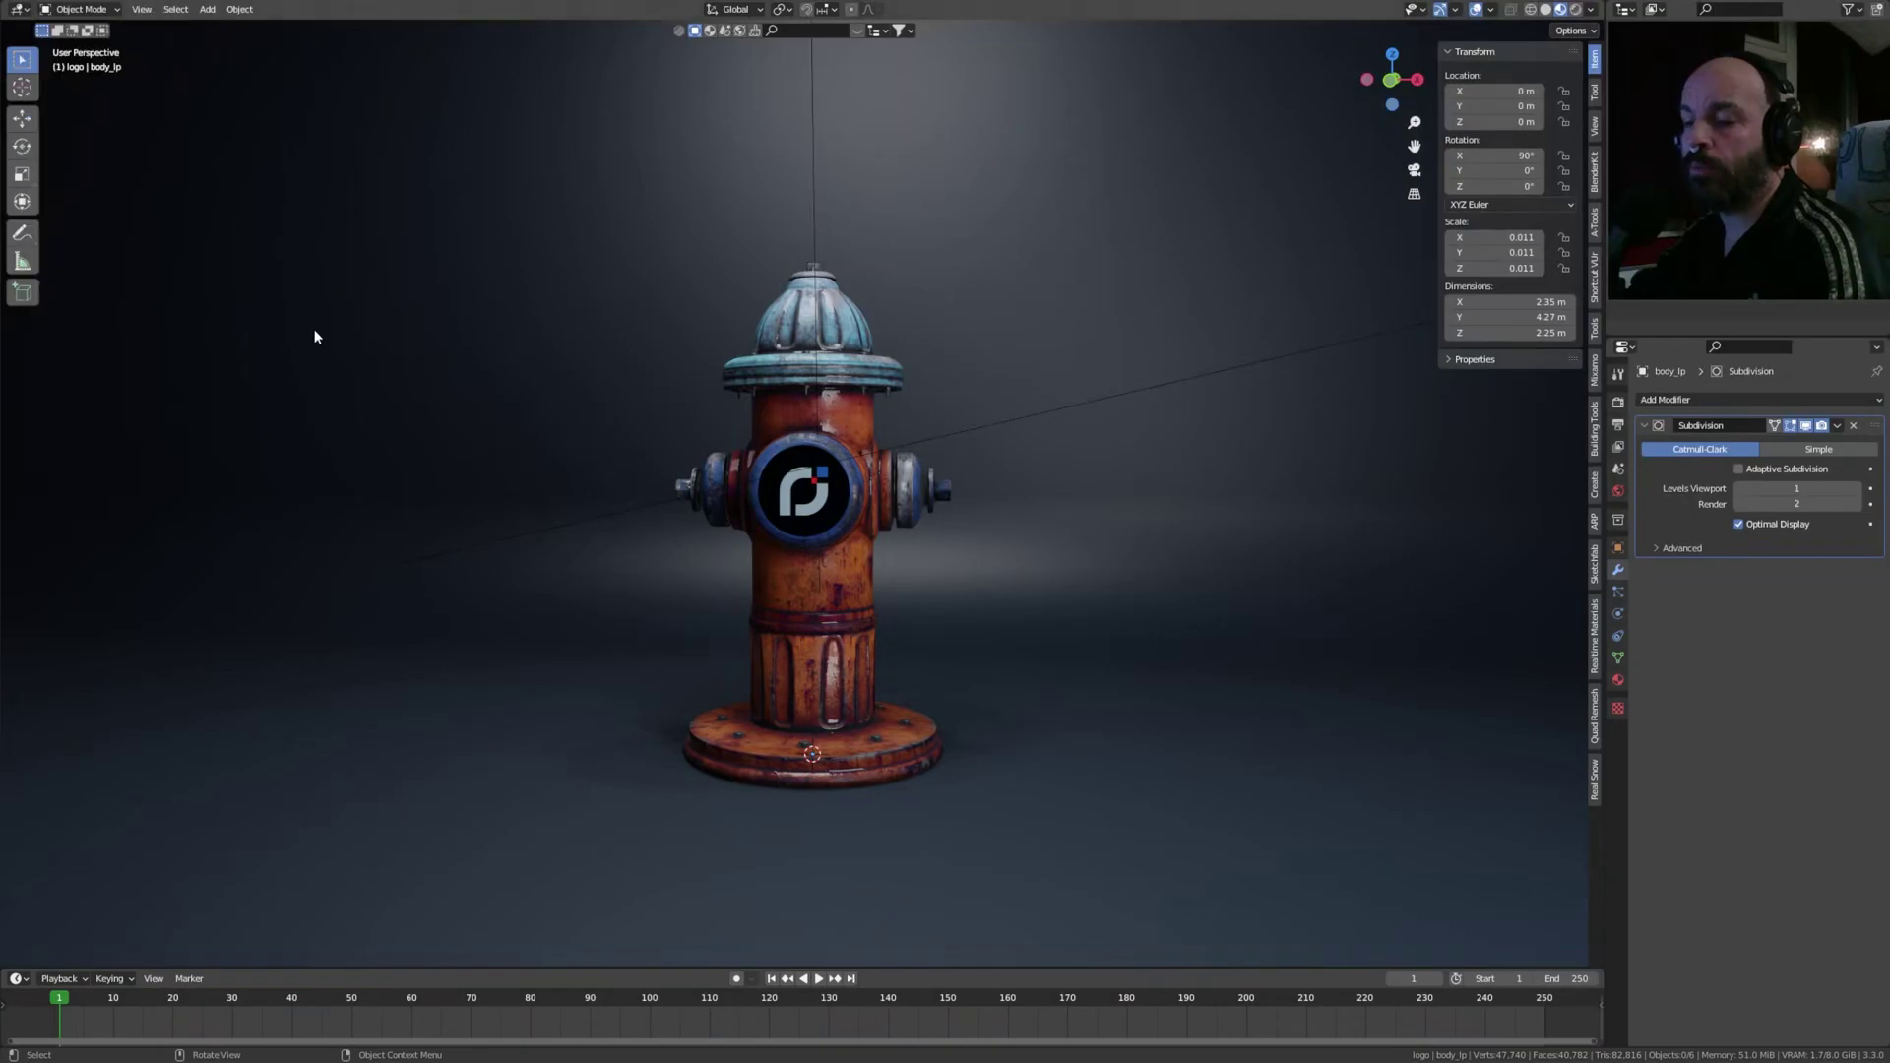
pyautogui.hotkey('shift', 'F1')
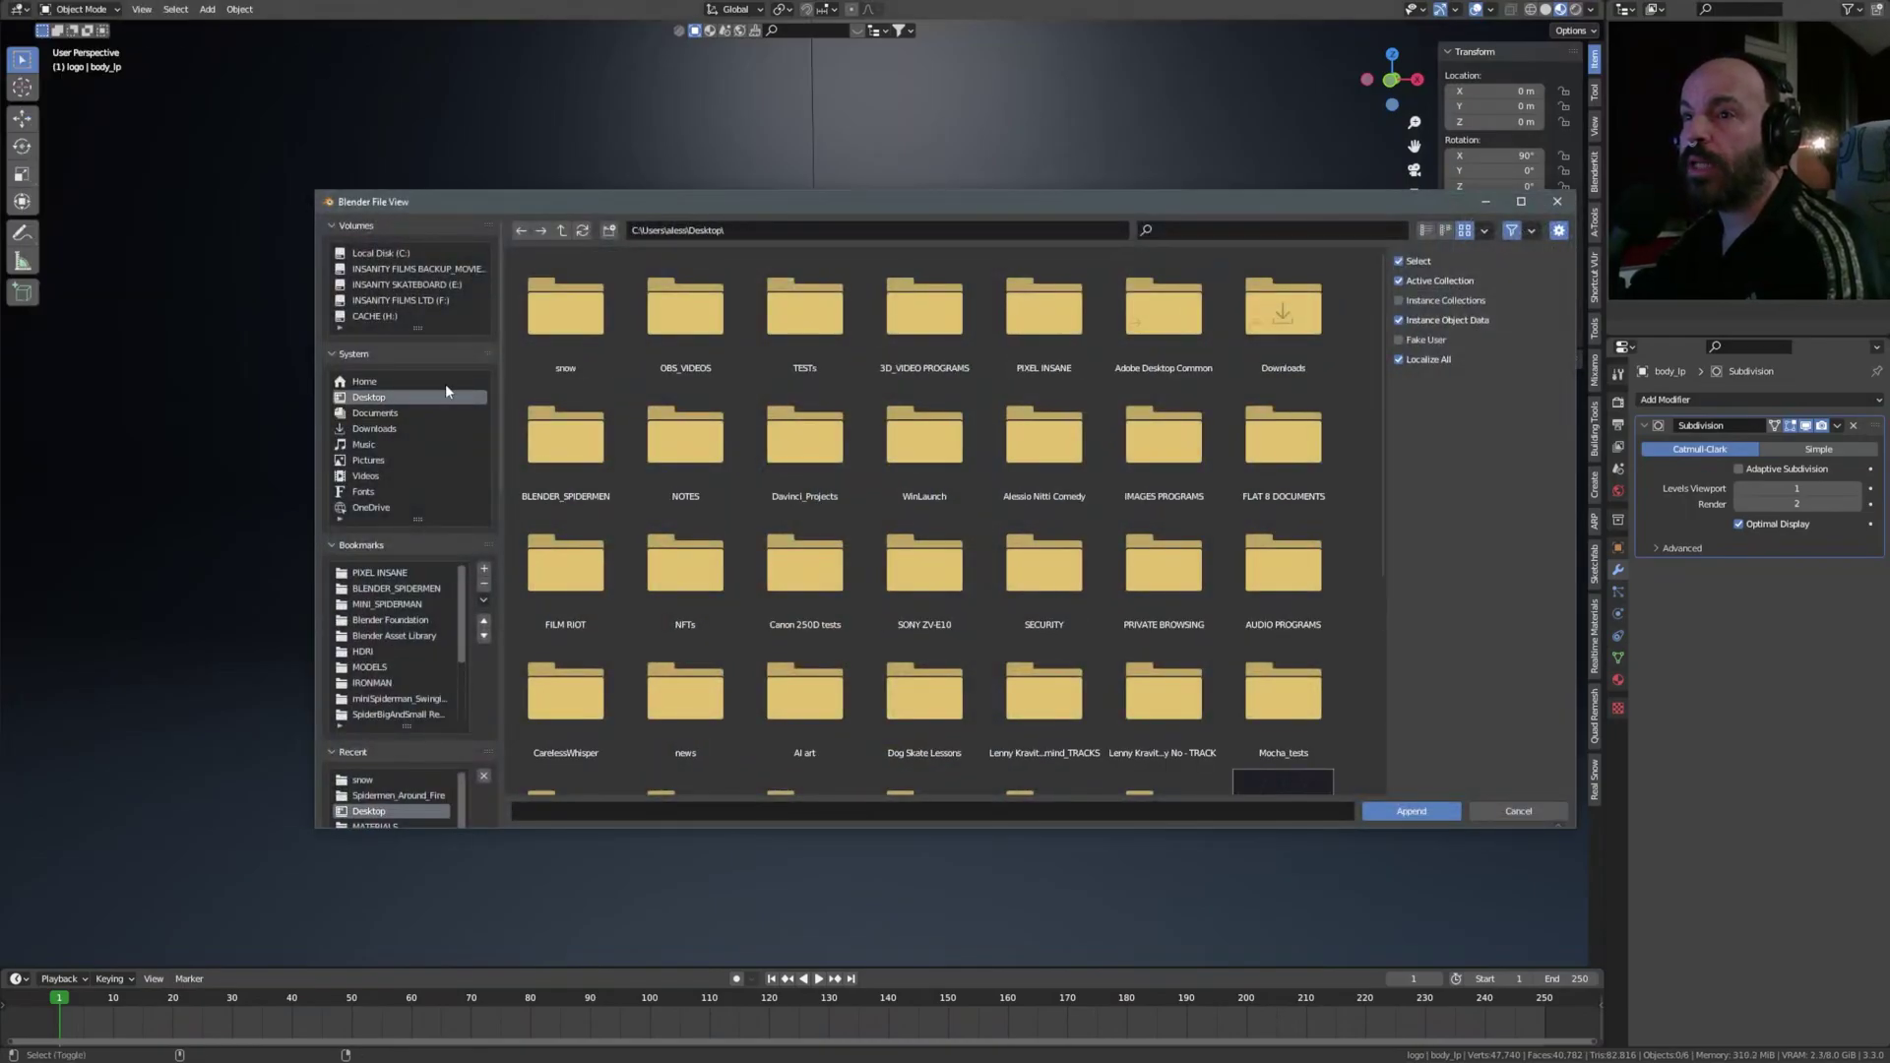
pyautogui.click(561, 313)
pyautogui.click(577, 321)
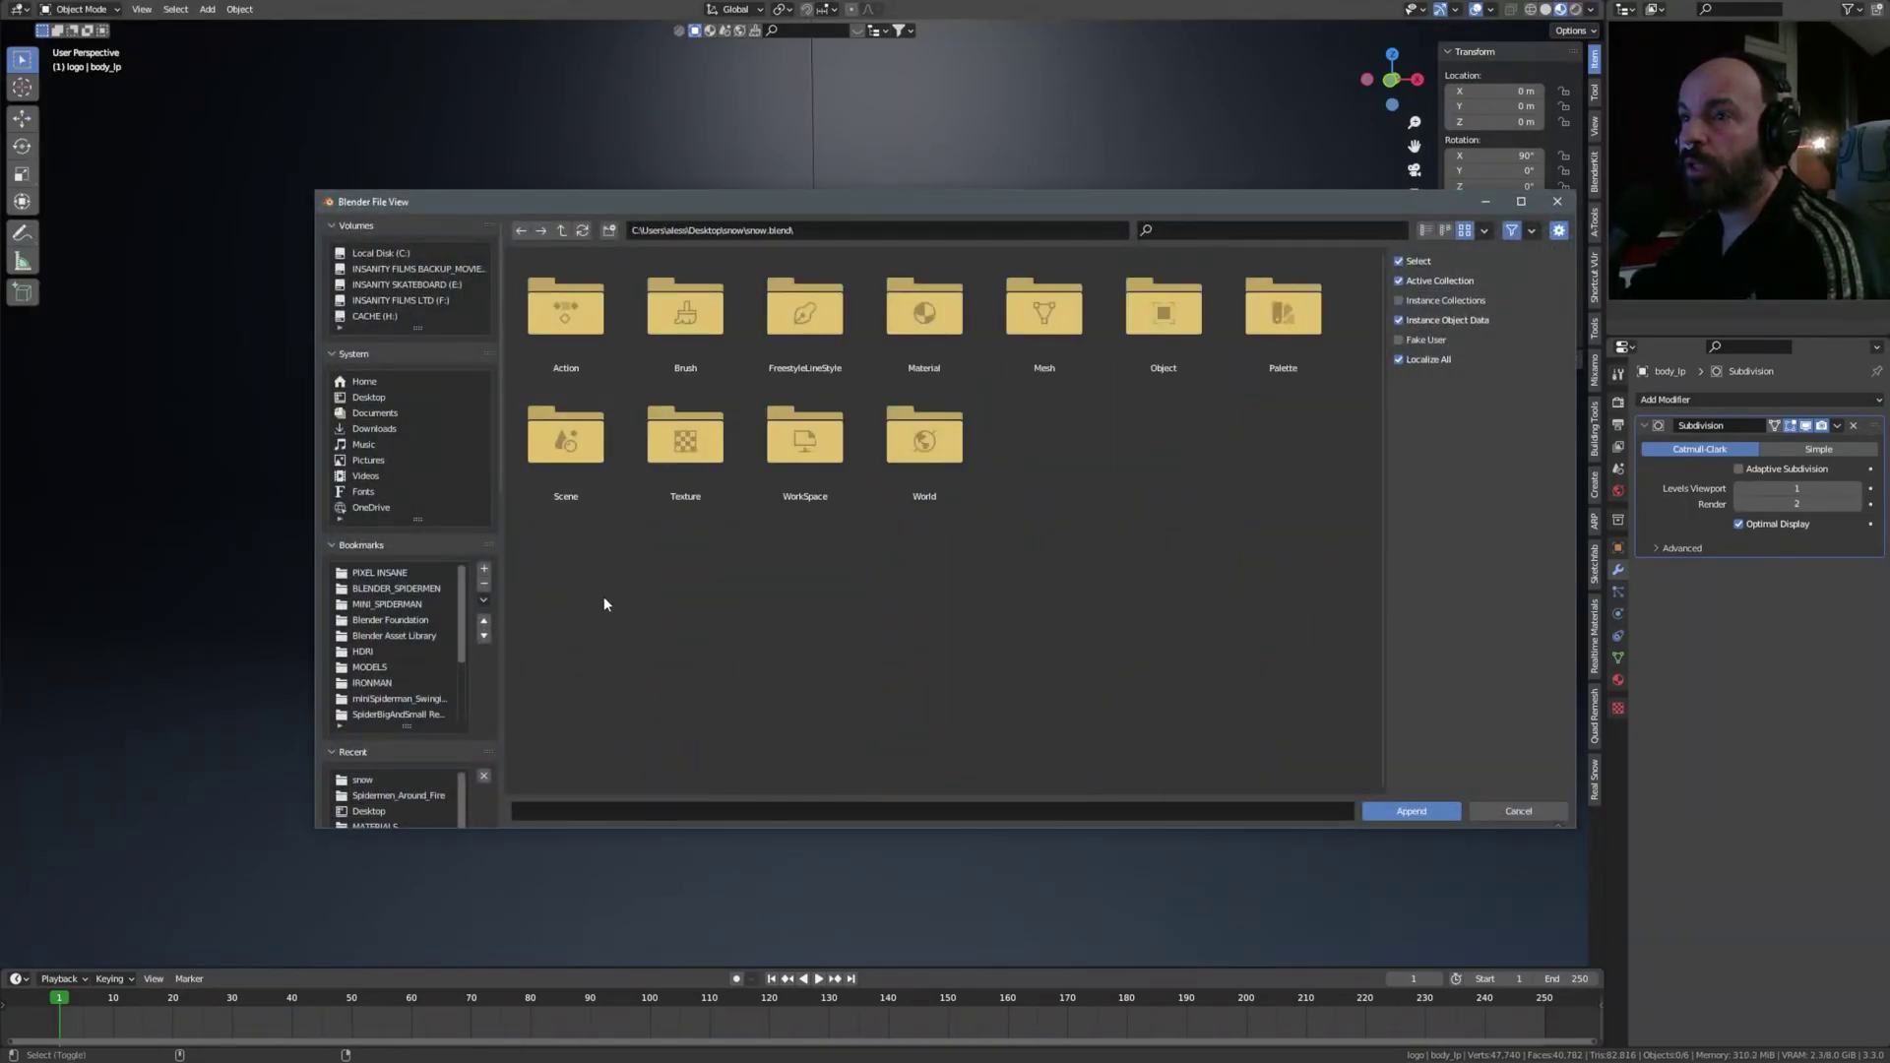
pyautogui.click(924, 313)
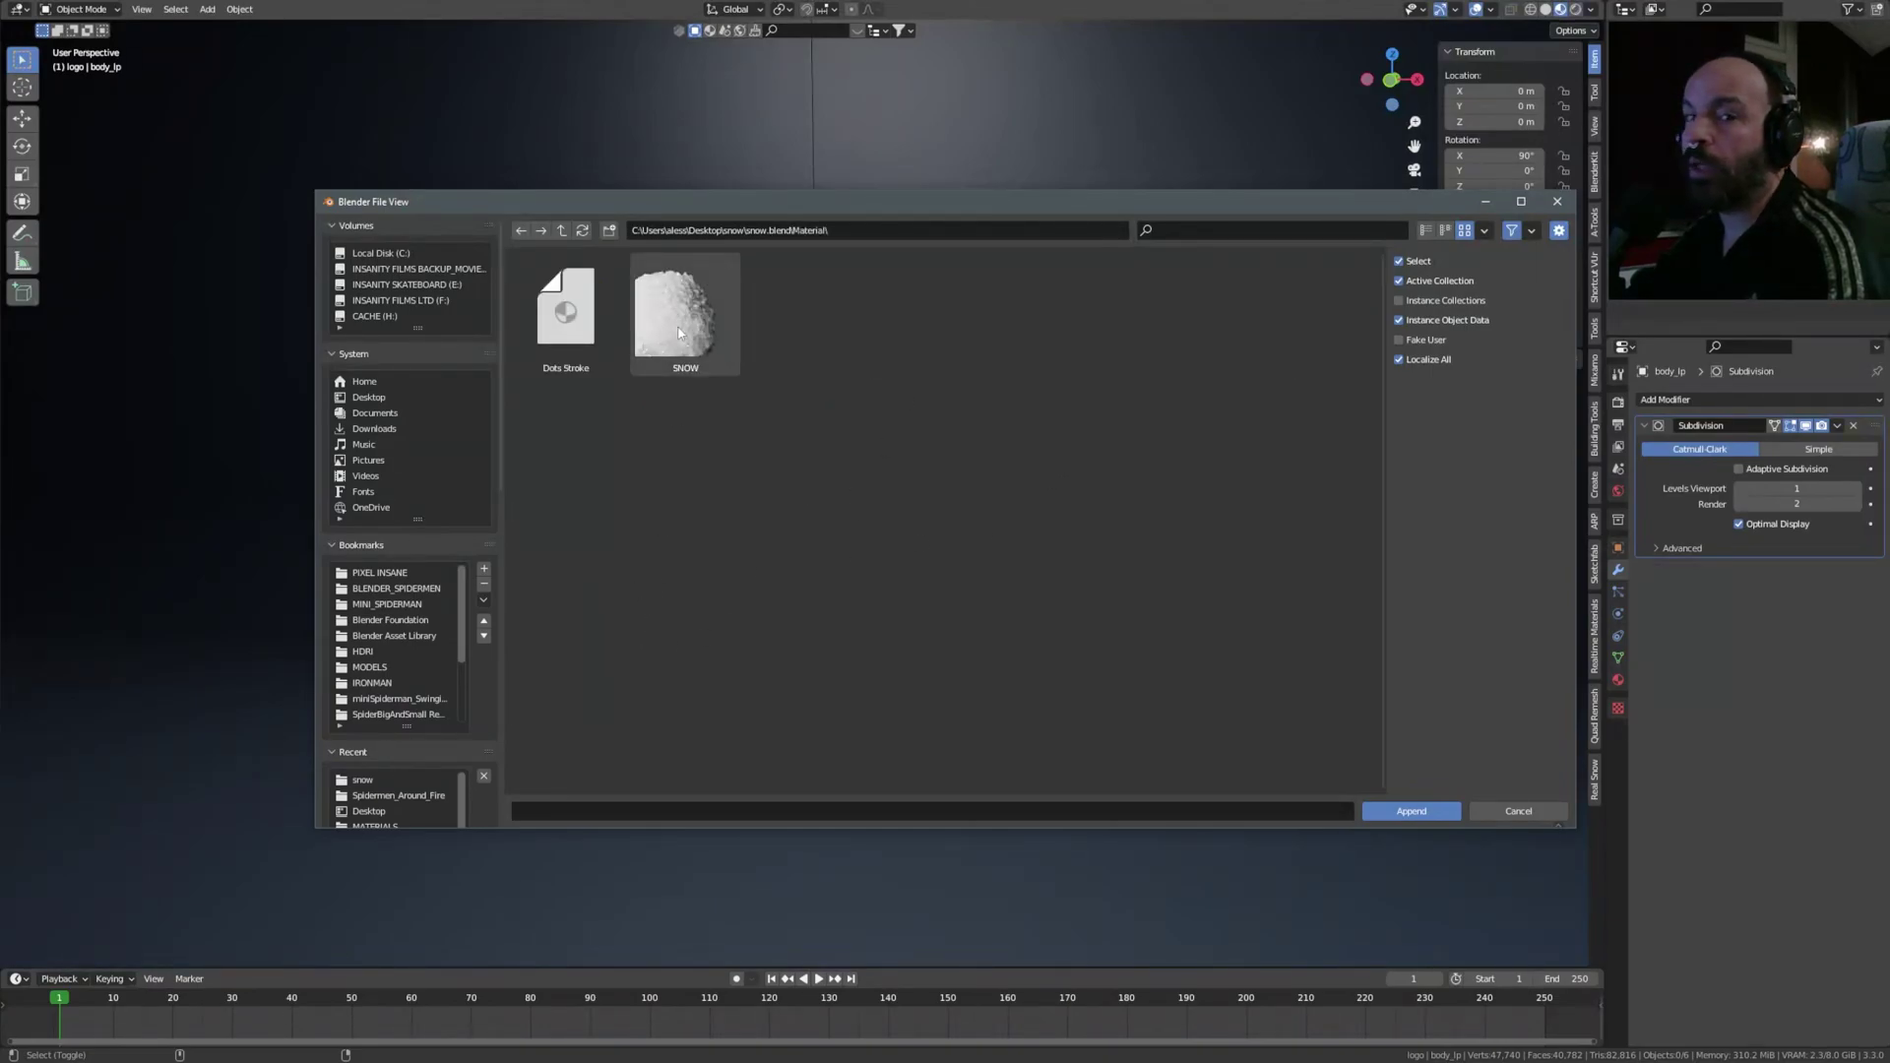
pyautogui.doubleClick(678, 333)
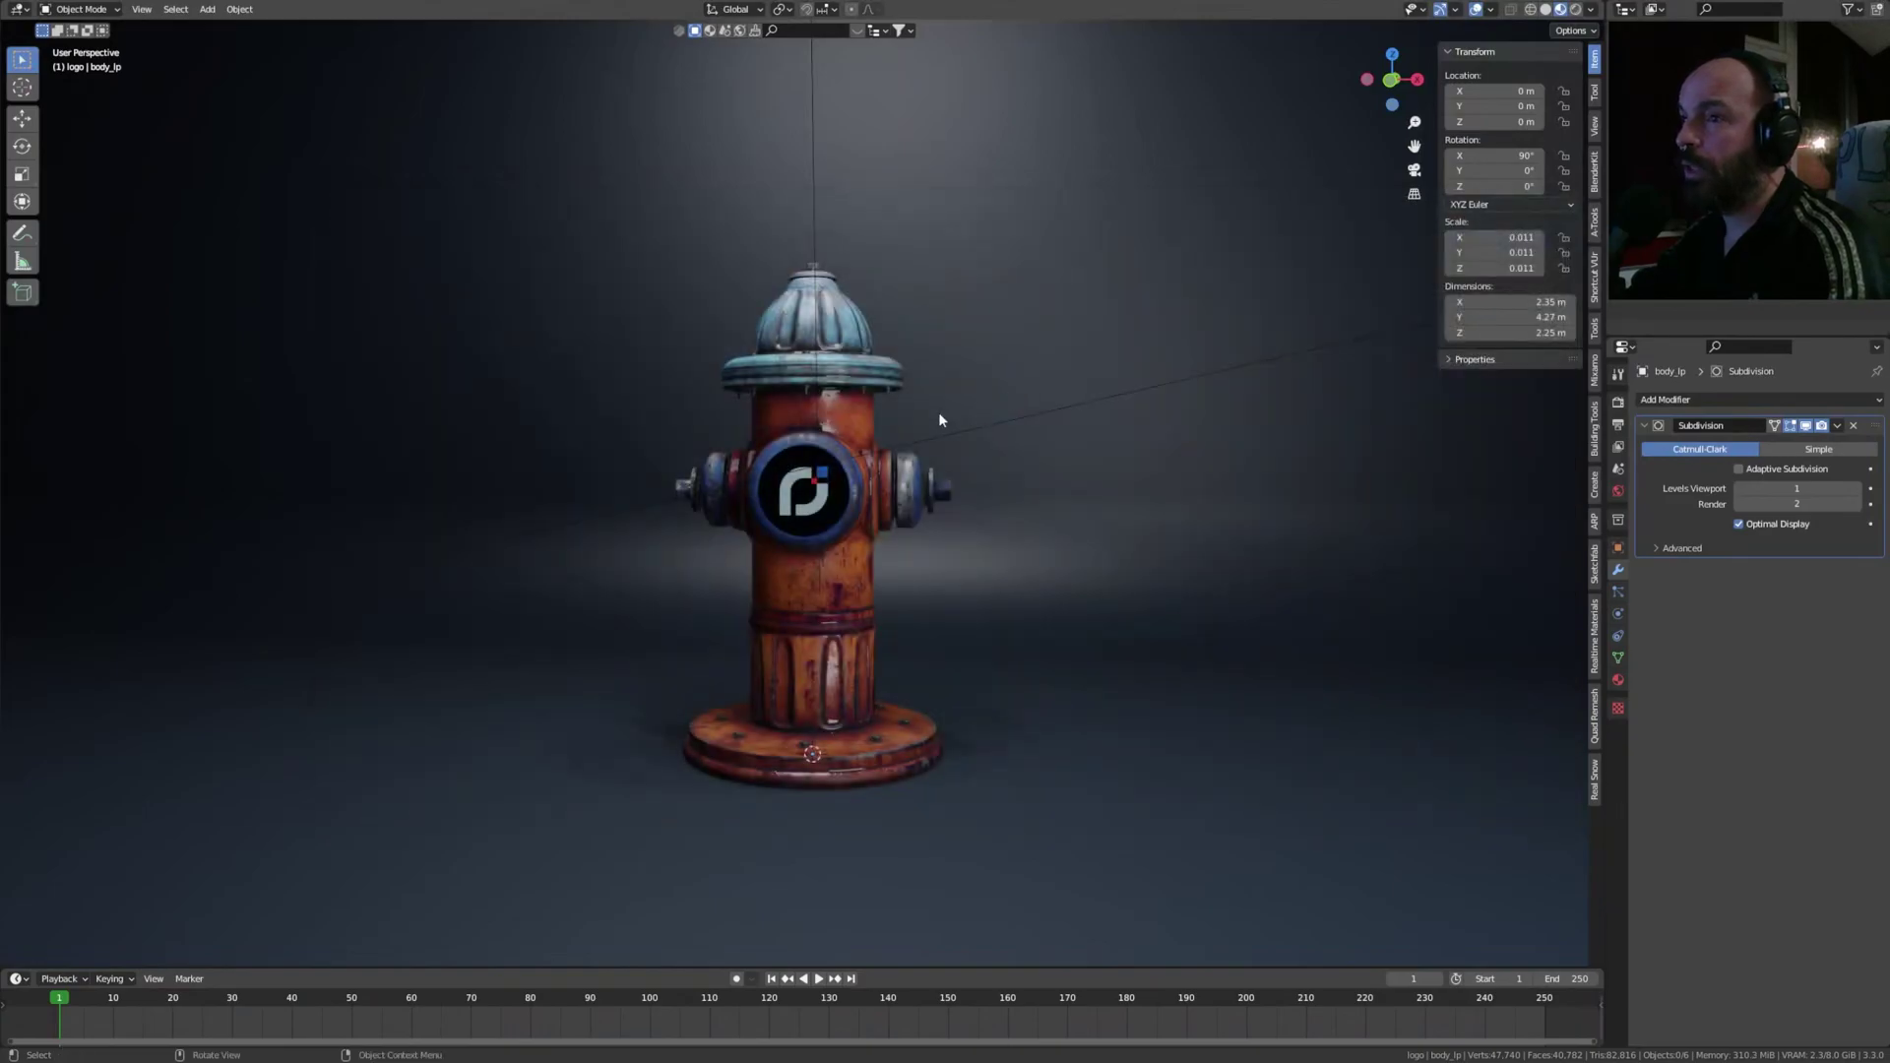
# - Add an icosphere and move it beside the hydrant
pyautogui.hotkey('shift', 'a')
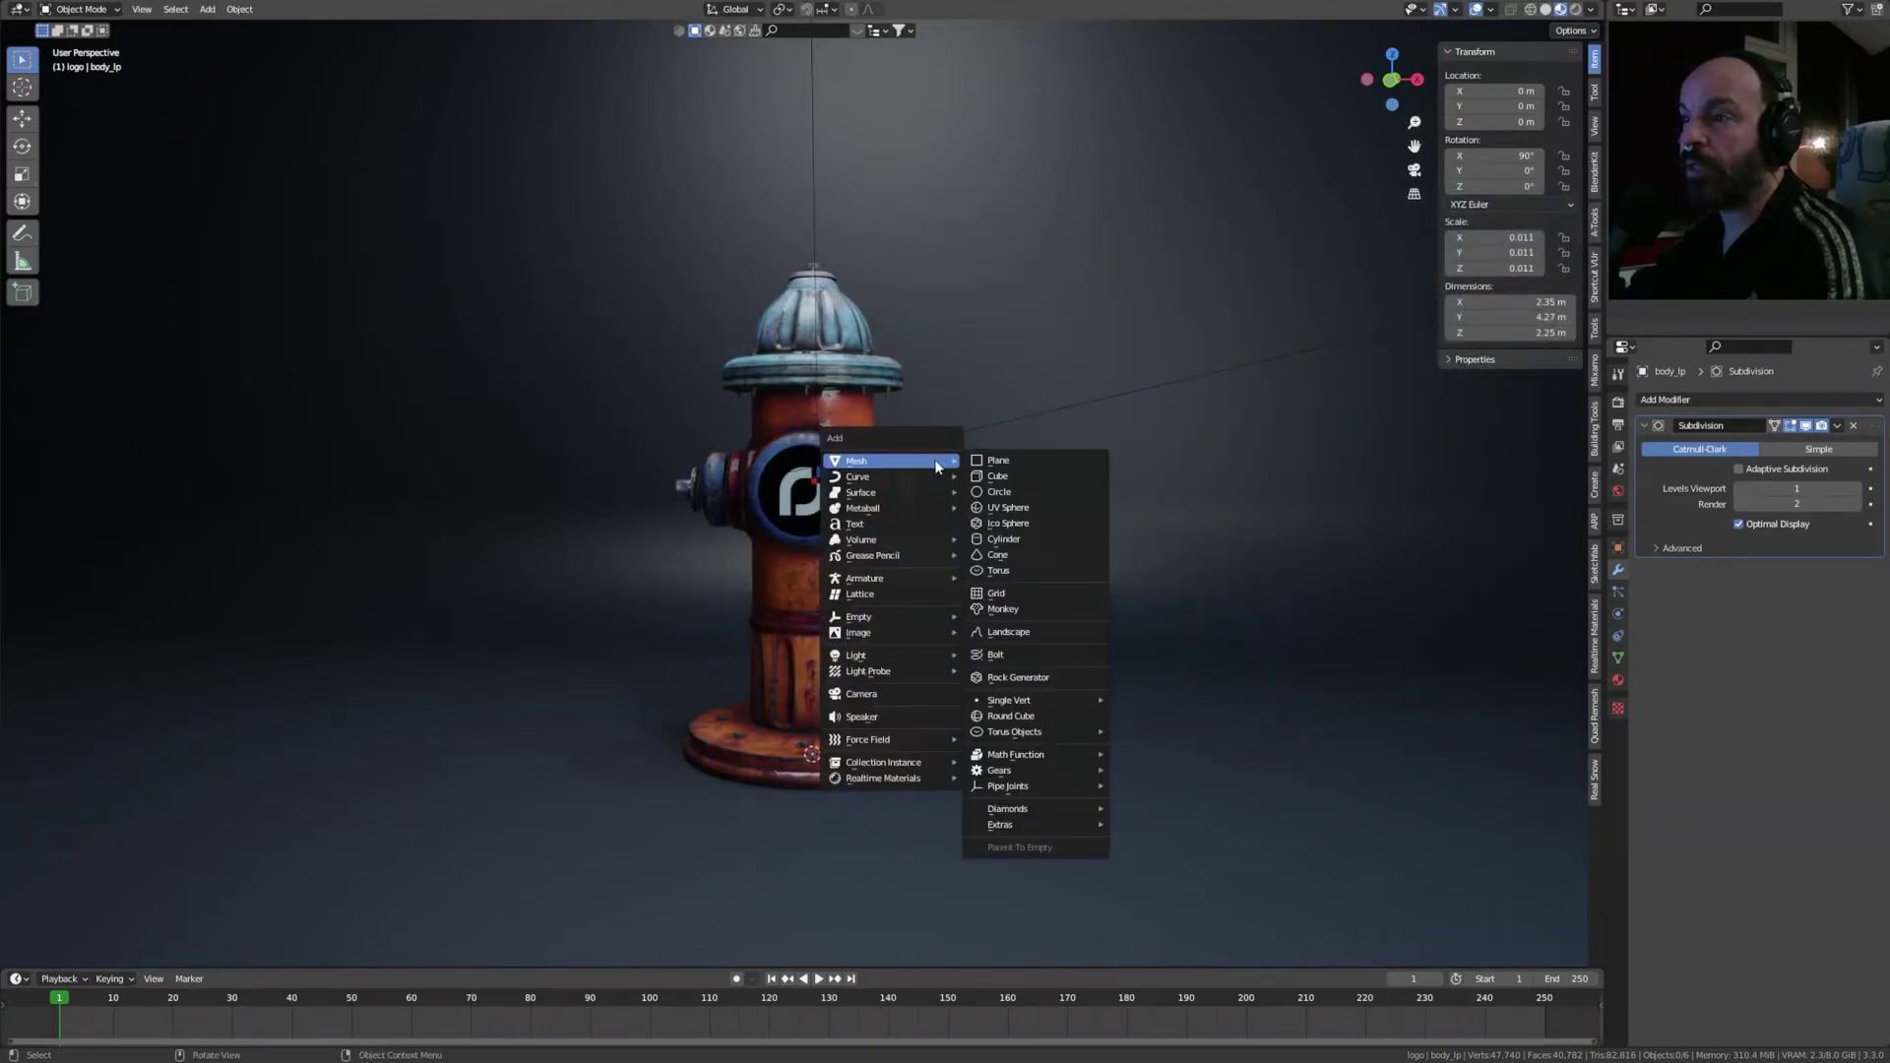
pyautogui.click(1017, 523)
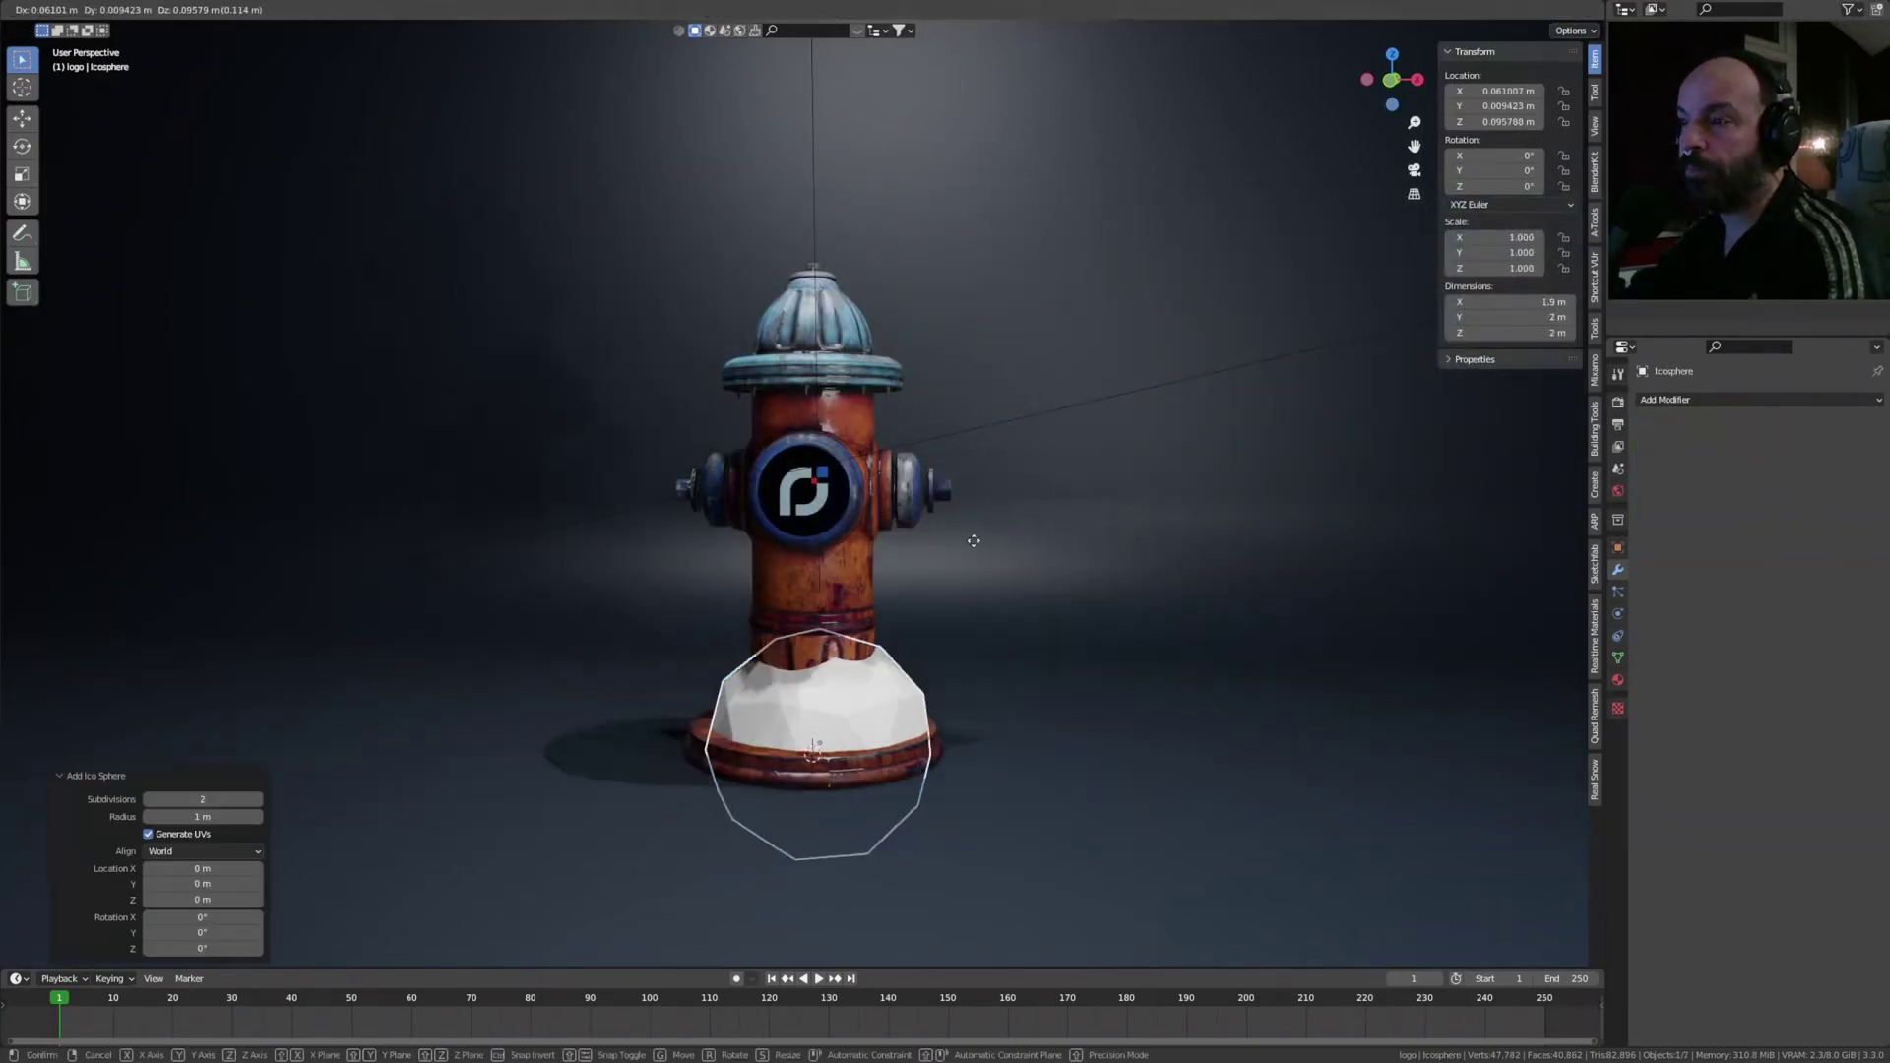
pyautogui.press('g')
pyautogui.click(1196, 359)
# - Shade the icosphere smooth, add a Subdivision Surface modifier, and preview it rendered
pyautogui.rightClick(1045, 517)
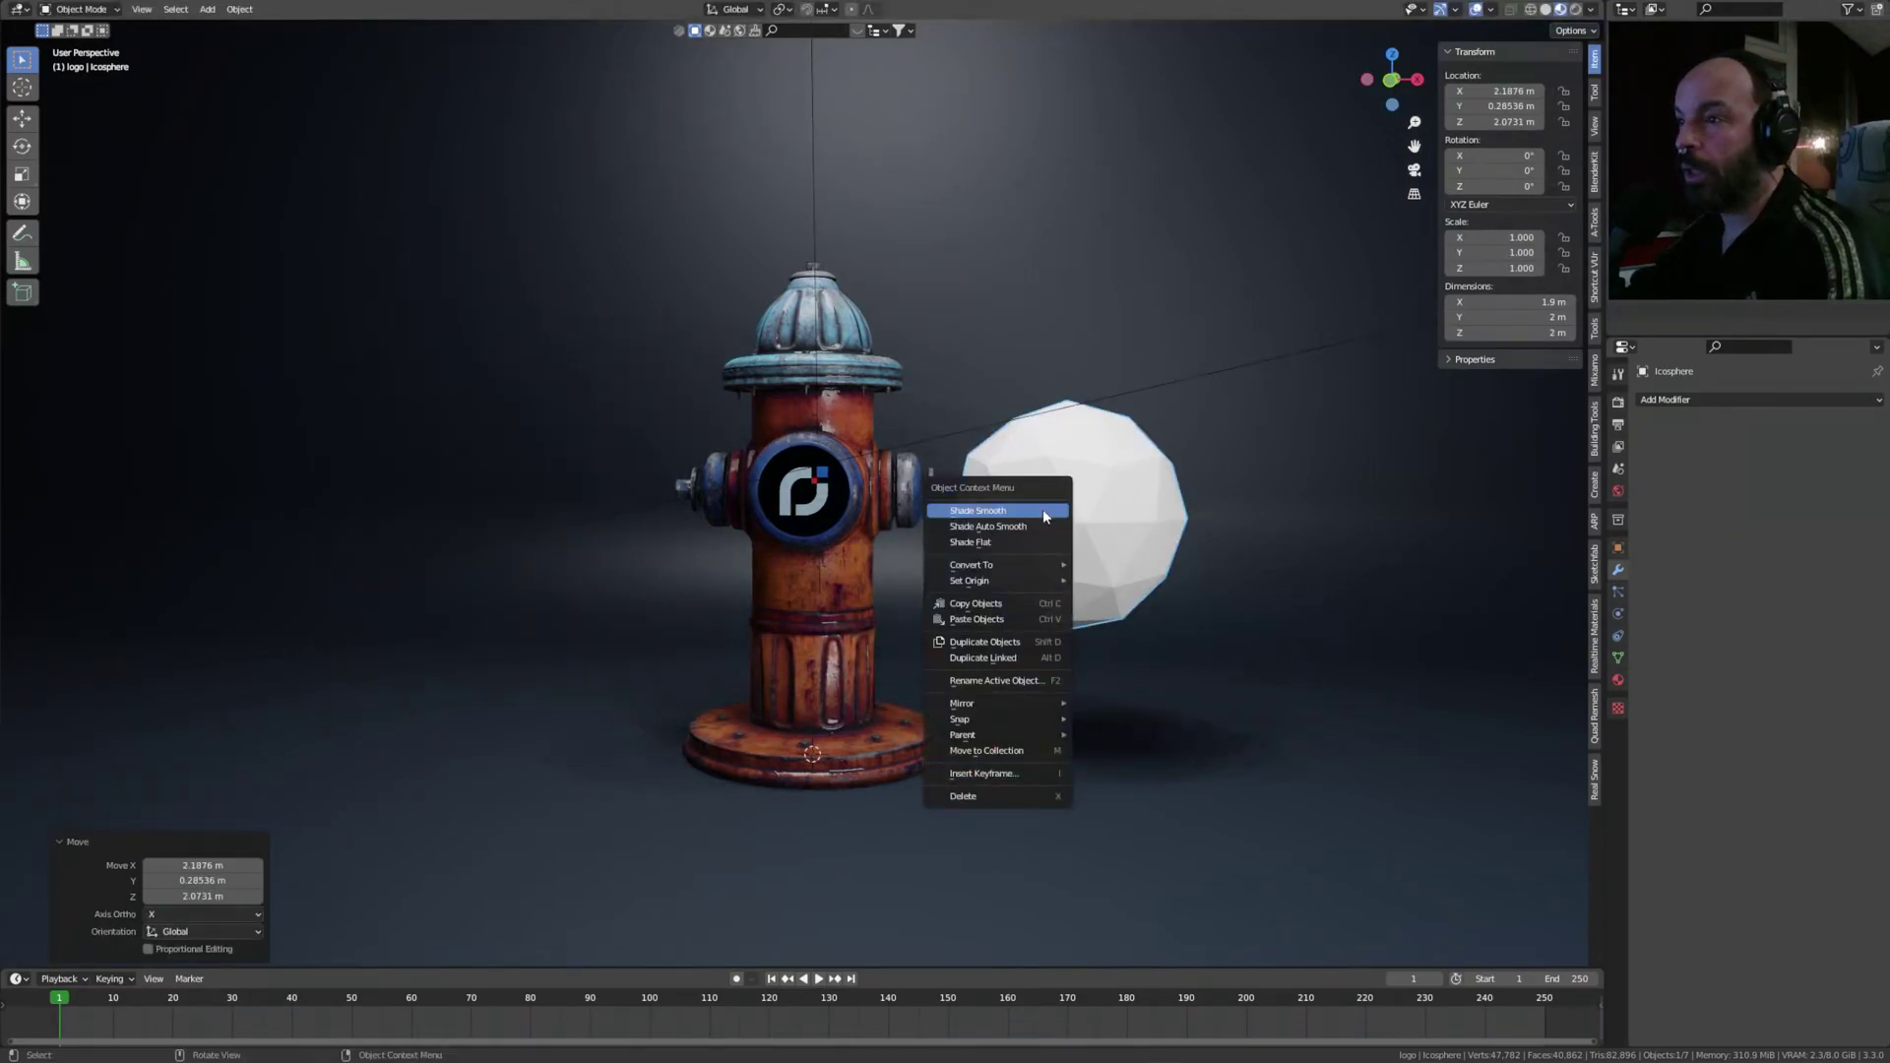
pyautogui.click(1042, 510)
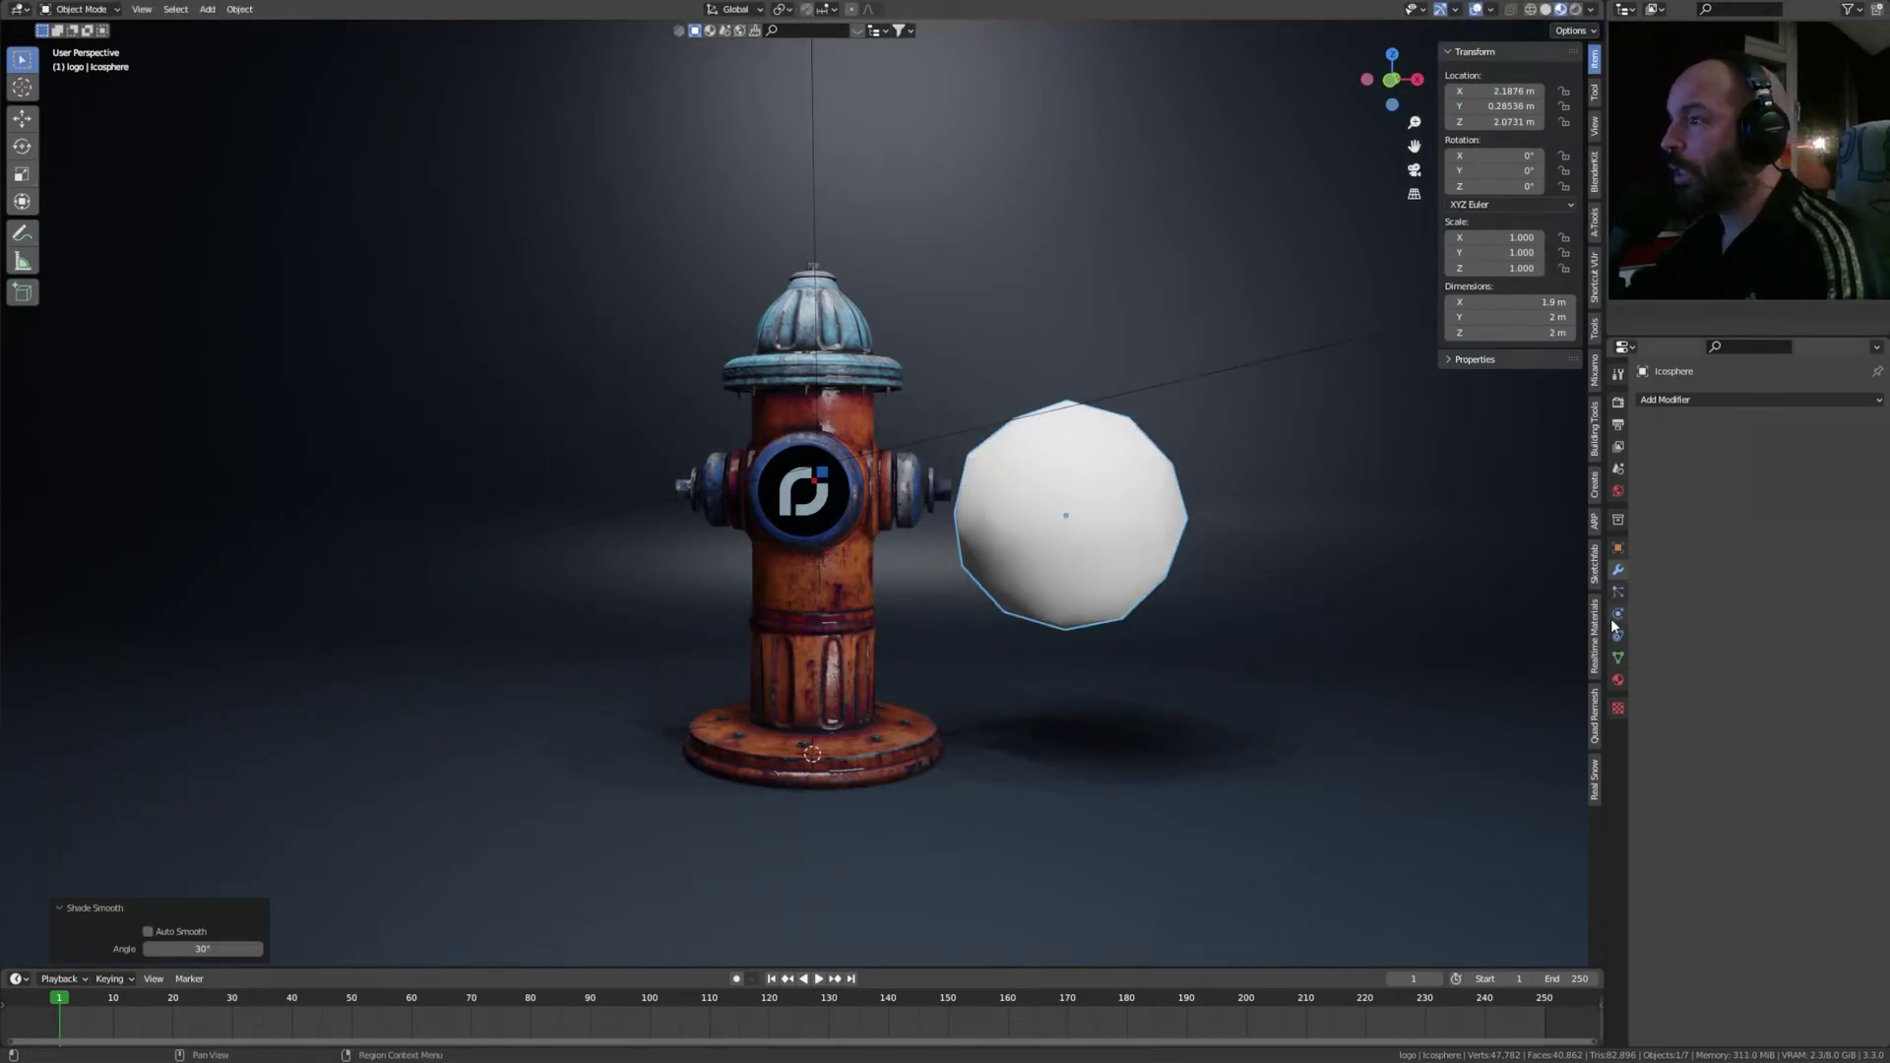
pyautogui.click(1707, 397)
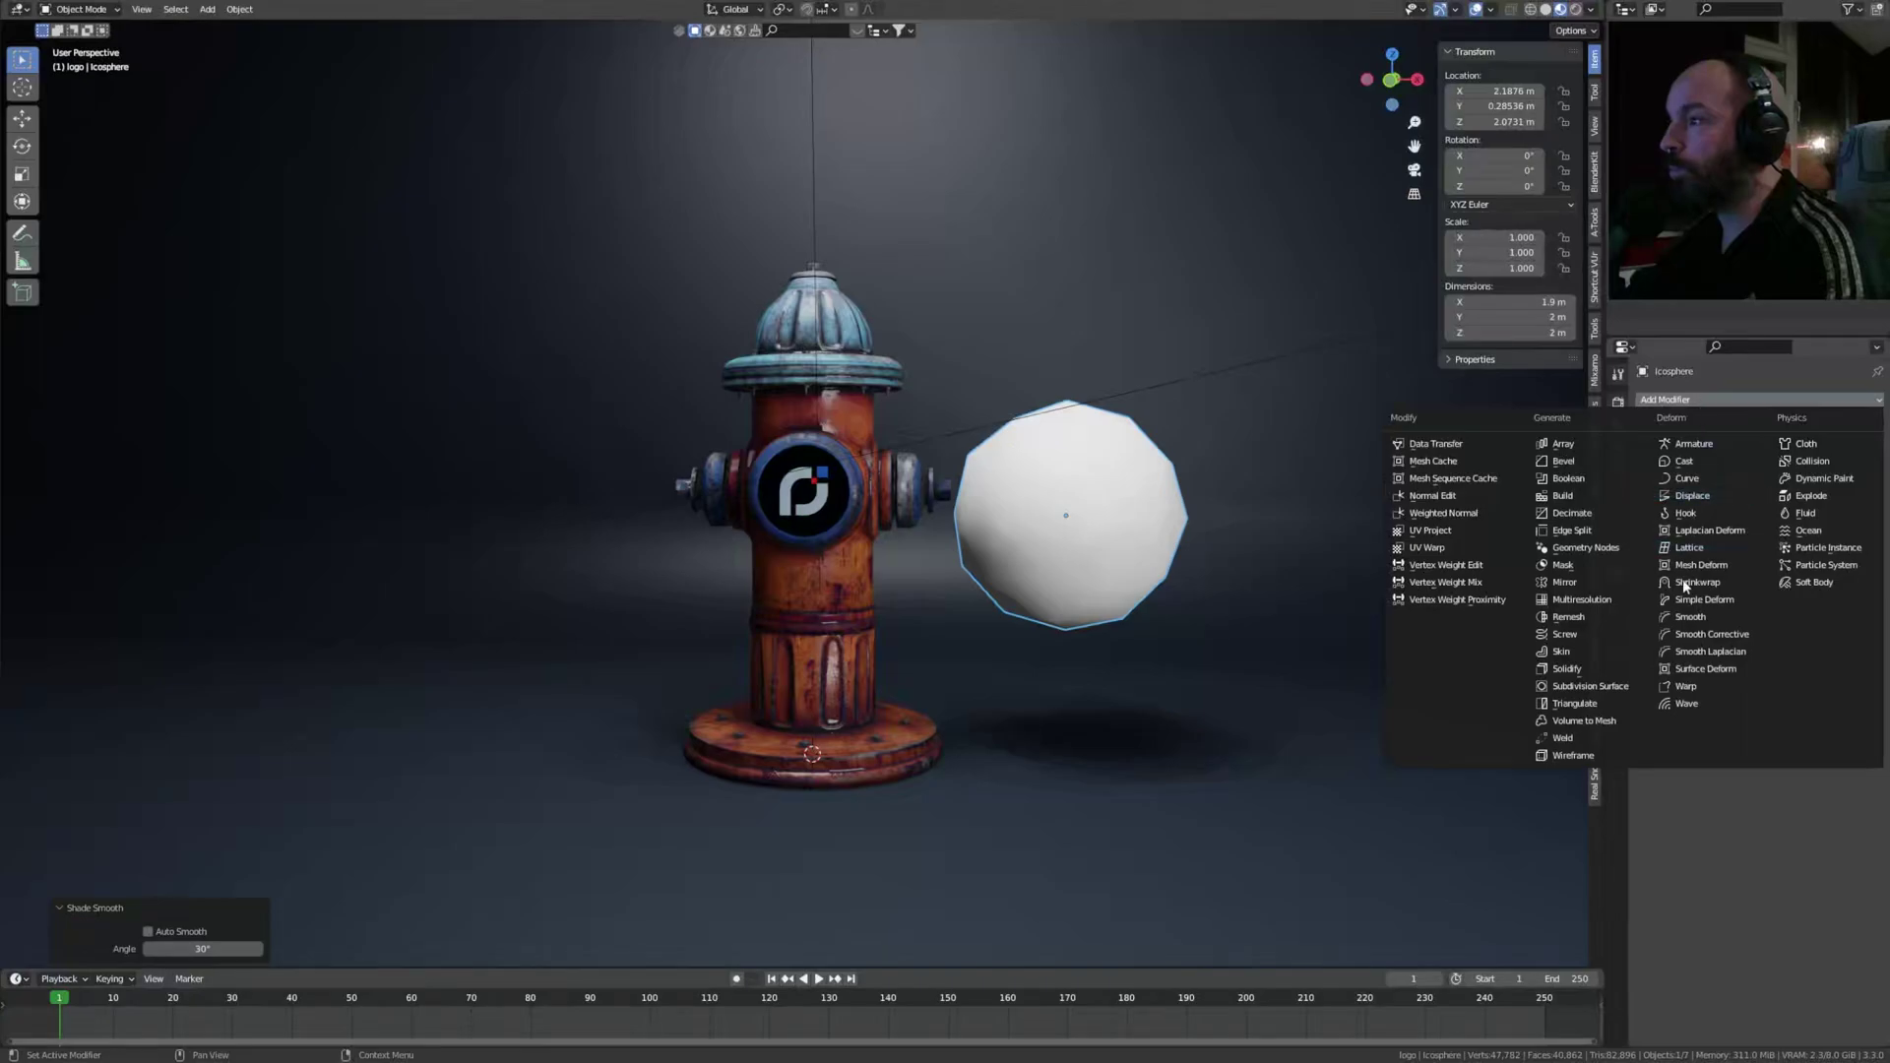
pyautogui.click(1583, 686)
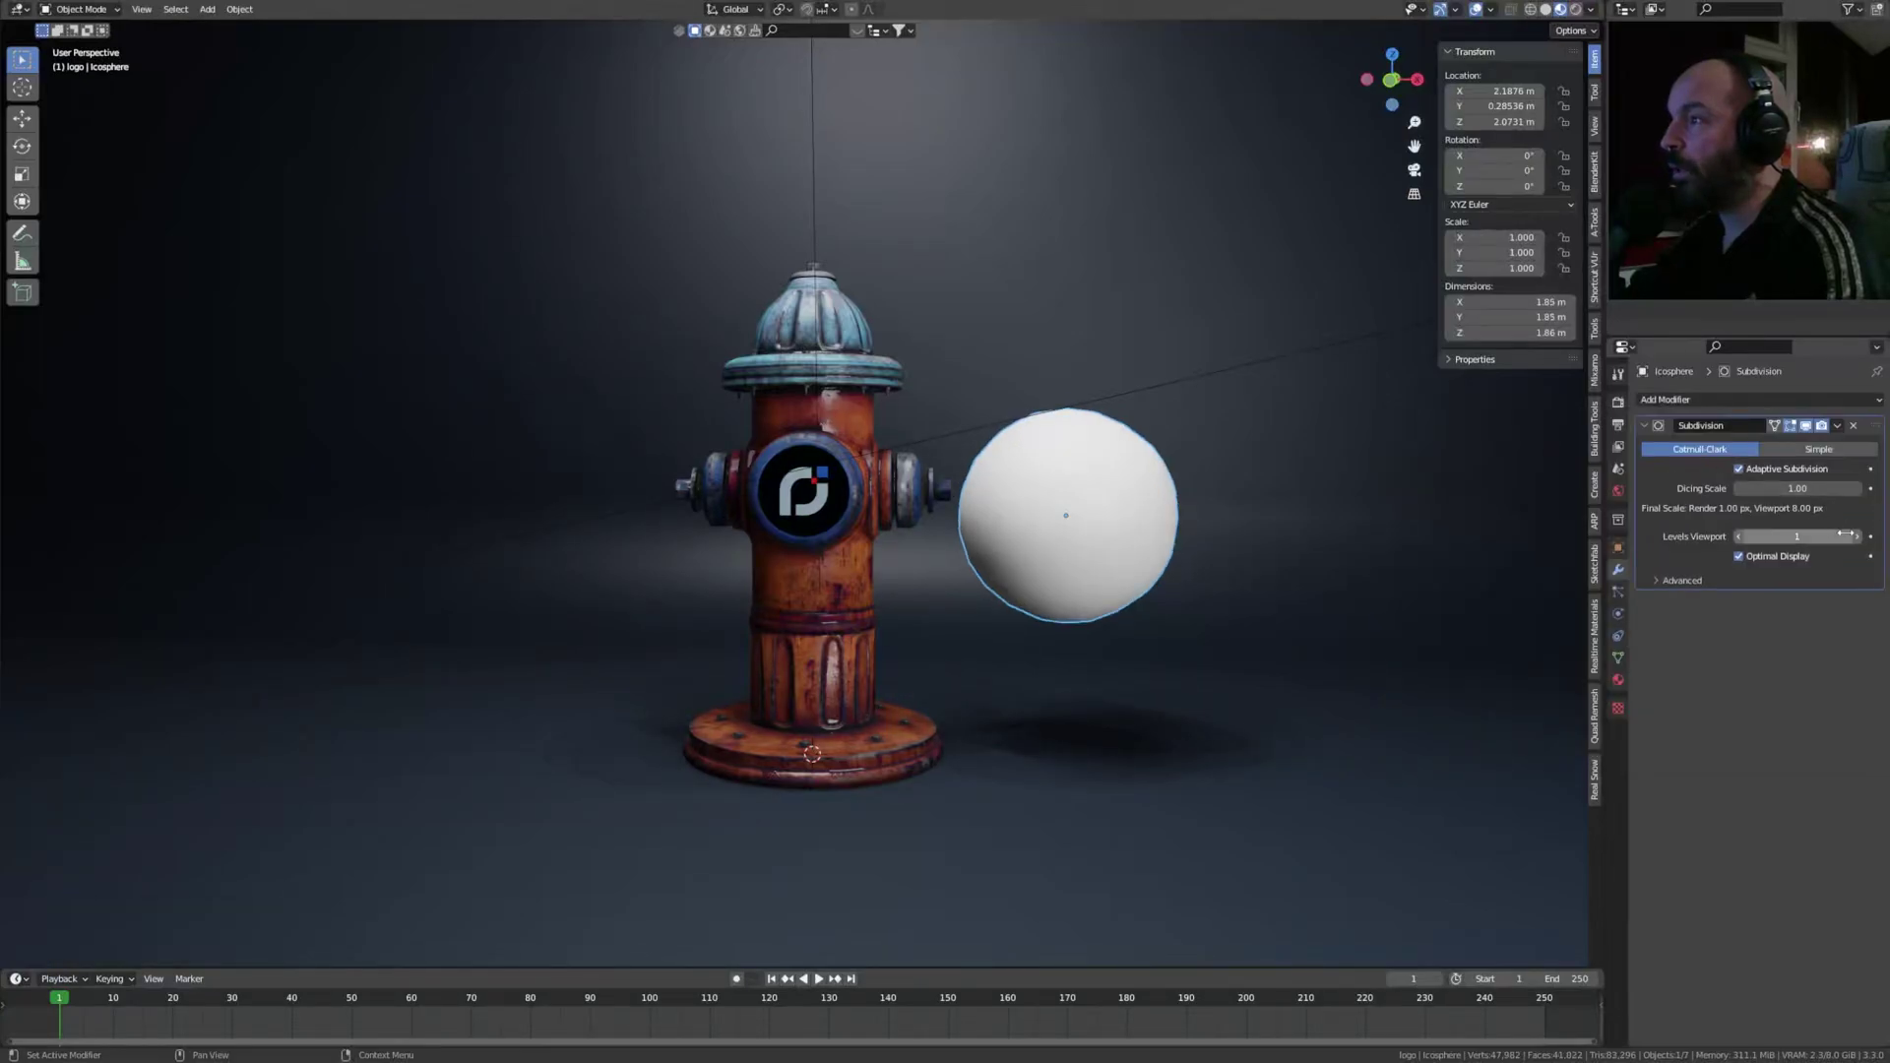
pyautogui.click(1576, 10)
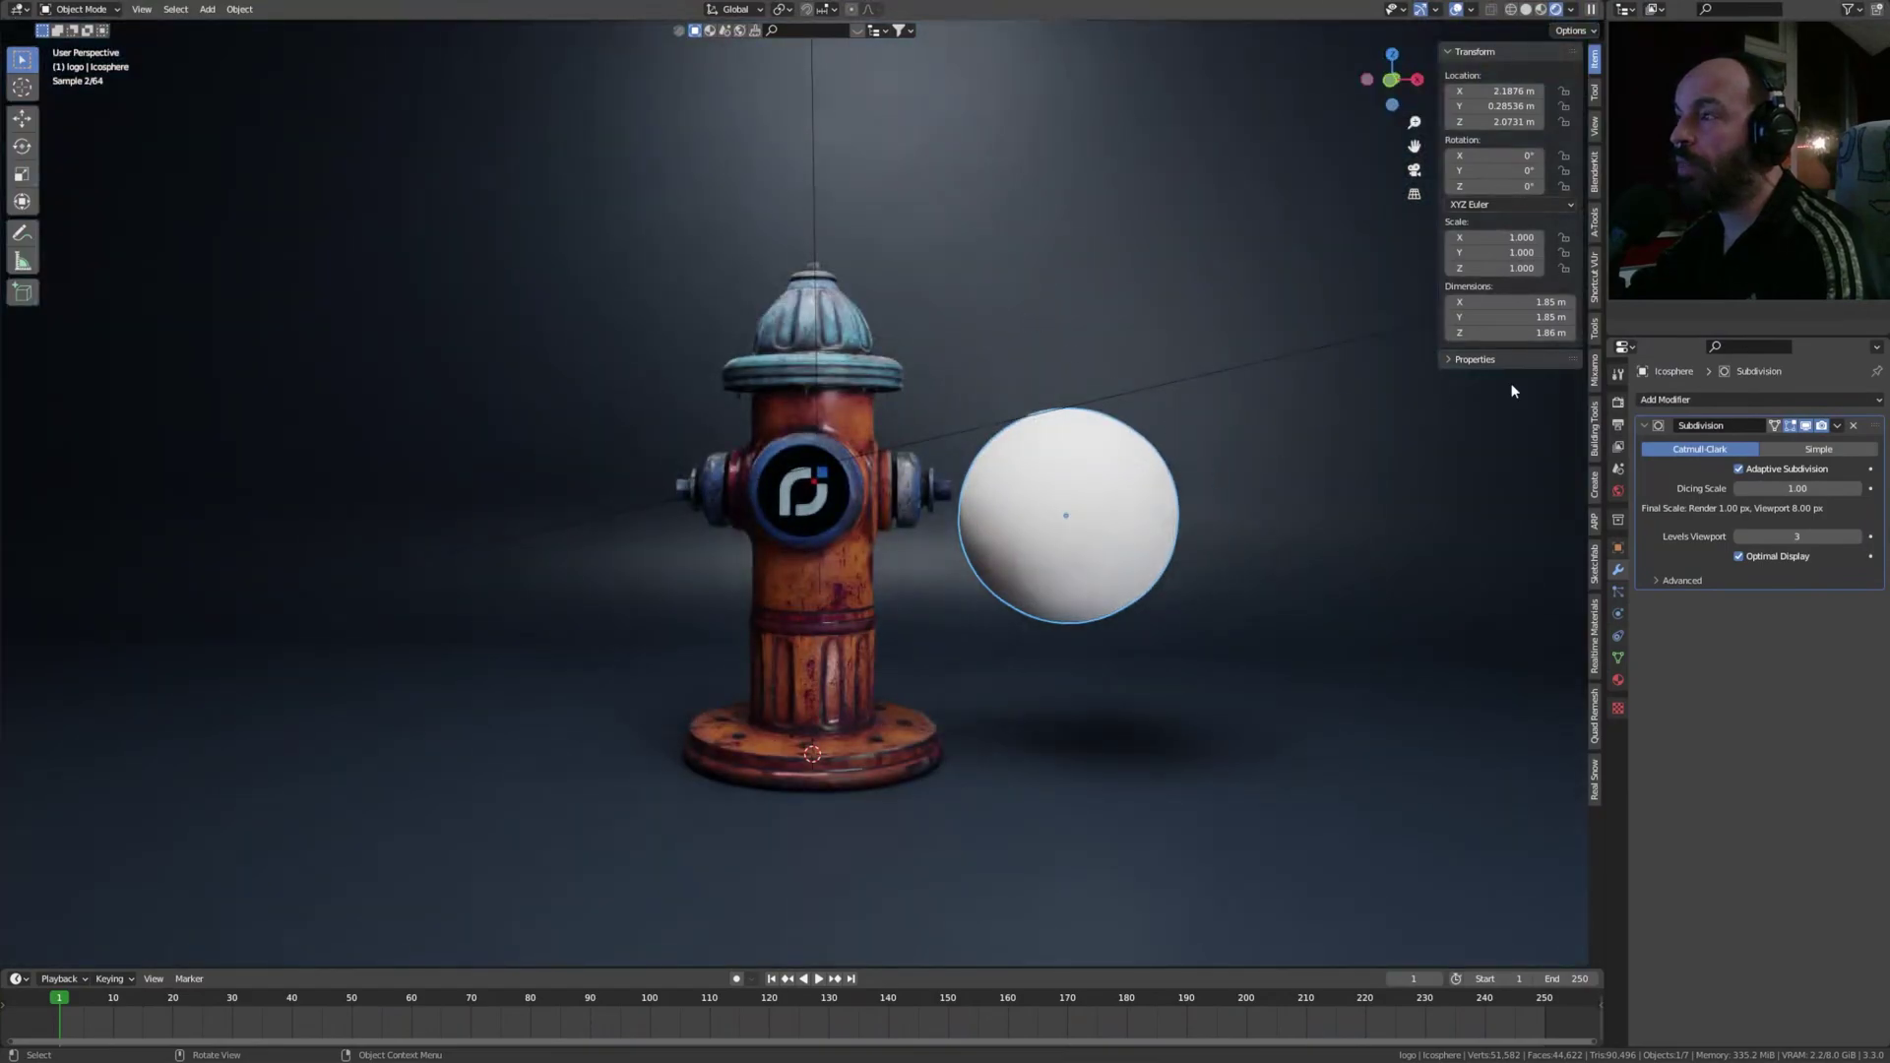
# - Assign the appended SNOW material to the icosphere and frame the resulting snowball in view
pyautogui.click(1617, 679)
pyautogui.click(1644, 466)
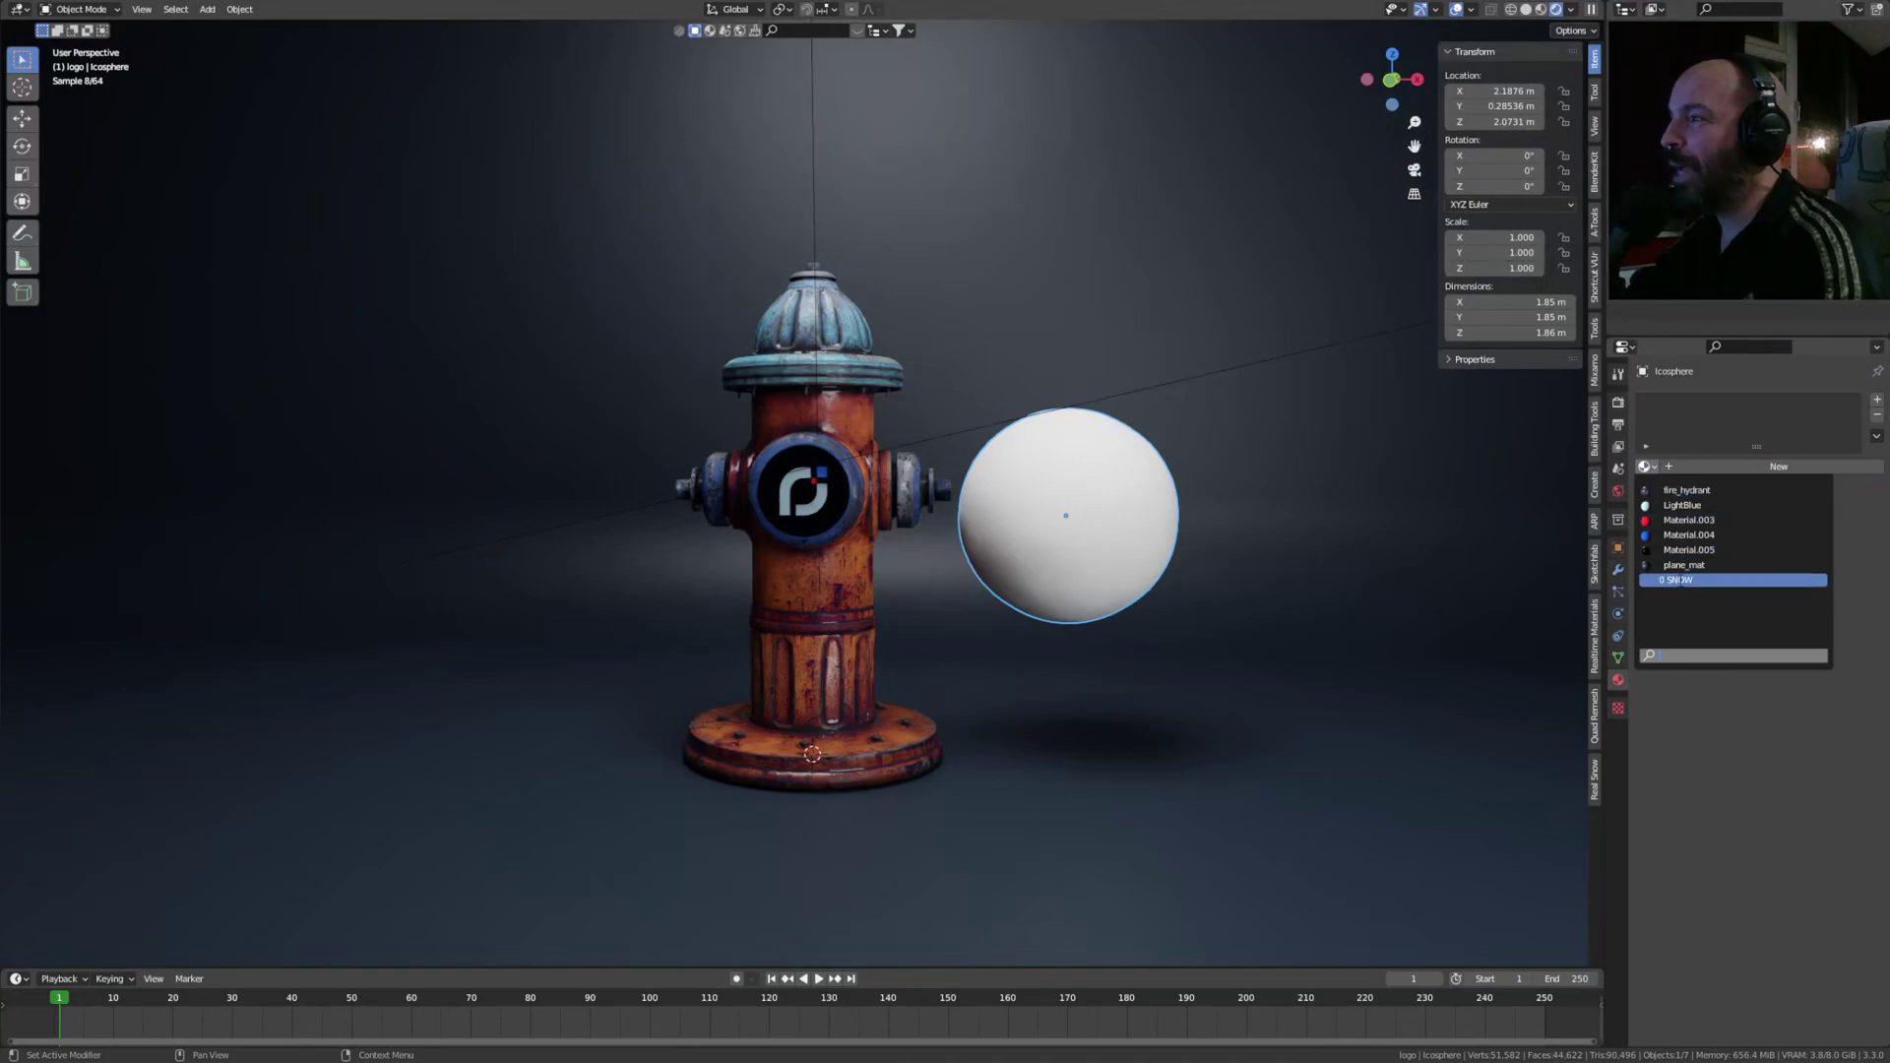
pyautogui.click(1680, 579)
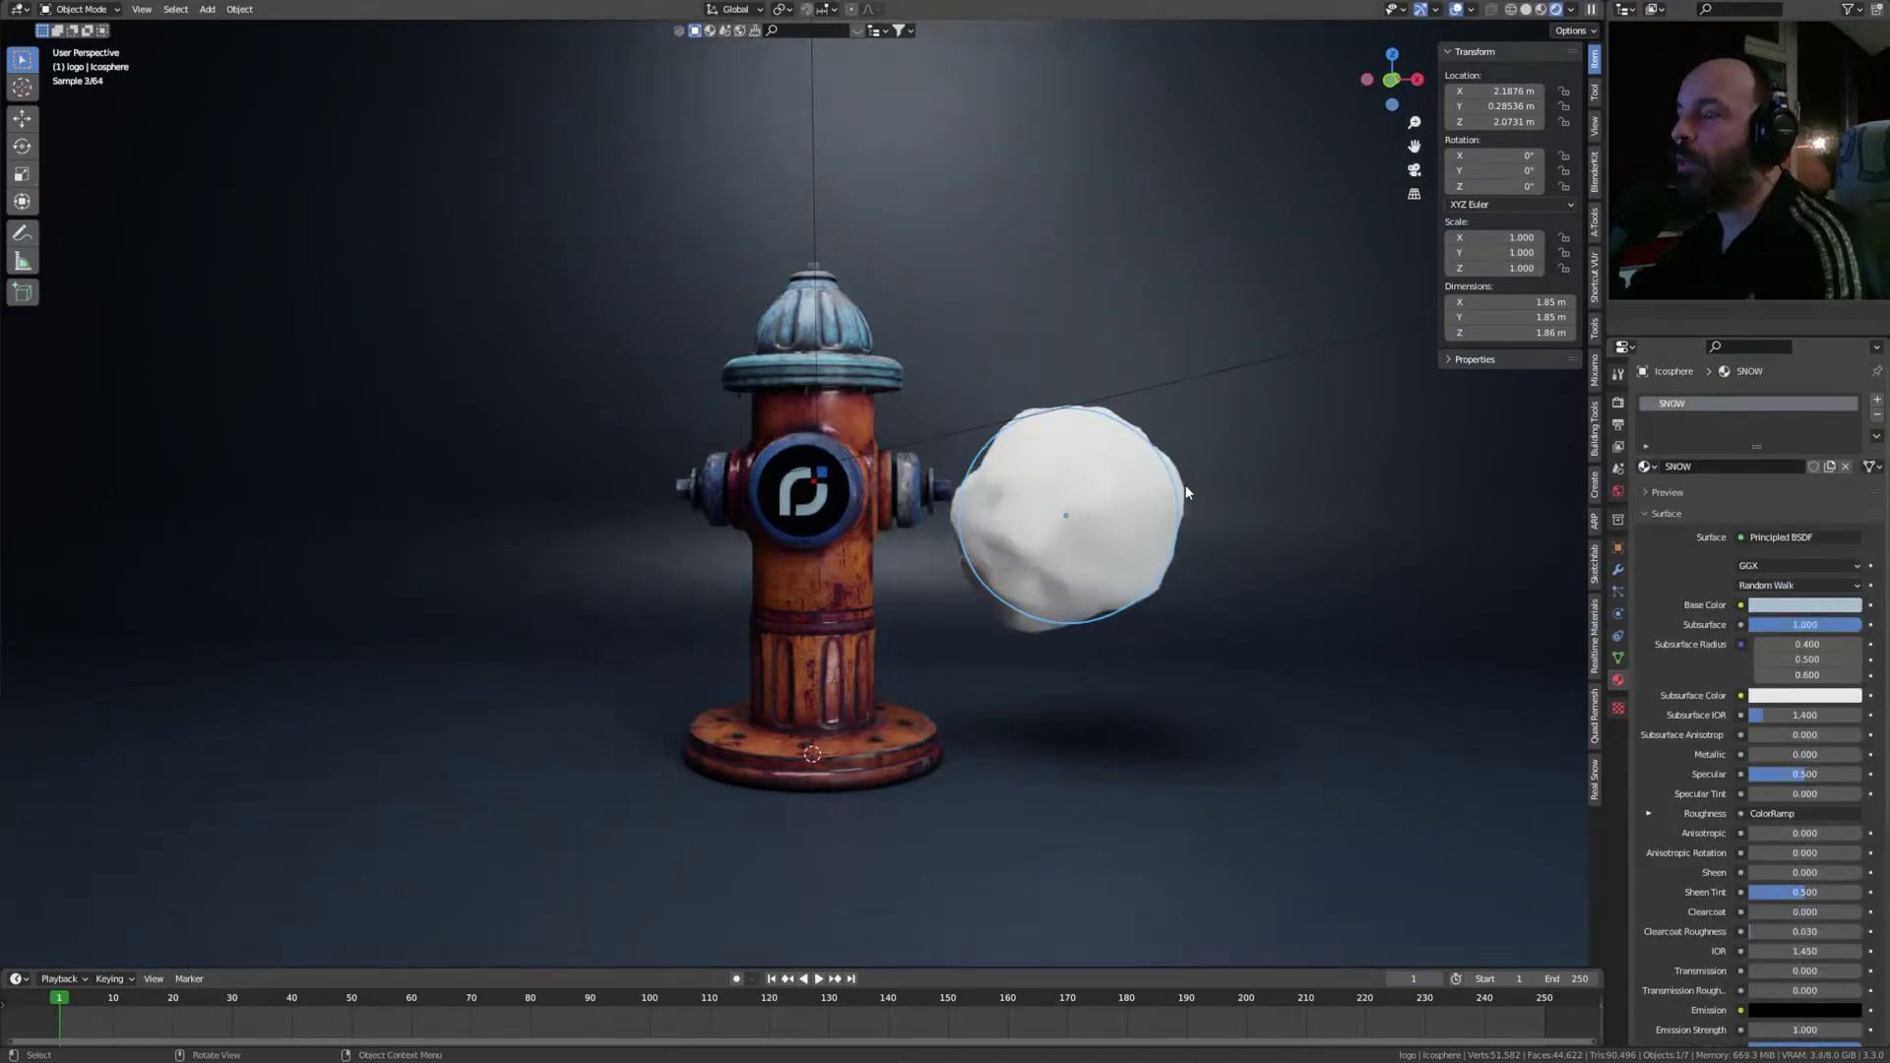
pyautogui.press('KP_Decimal')
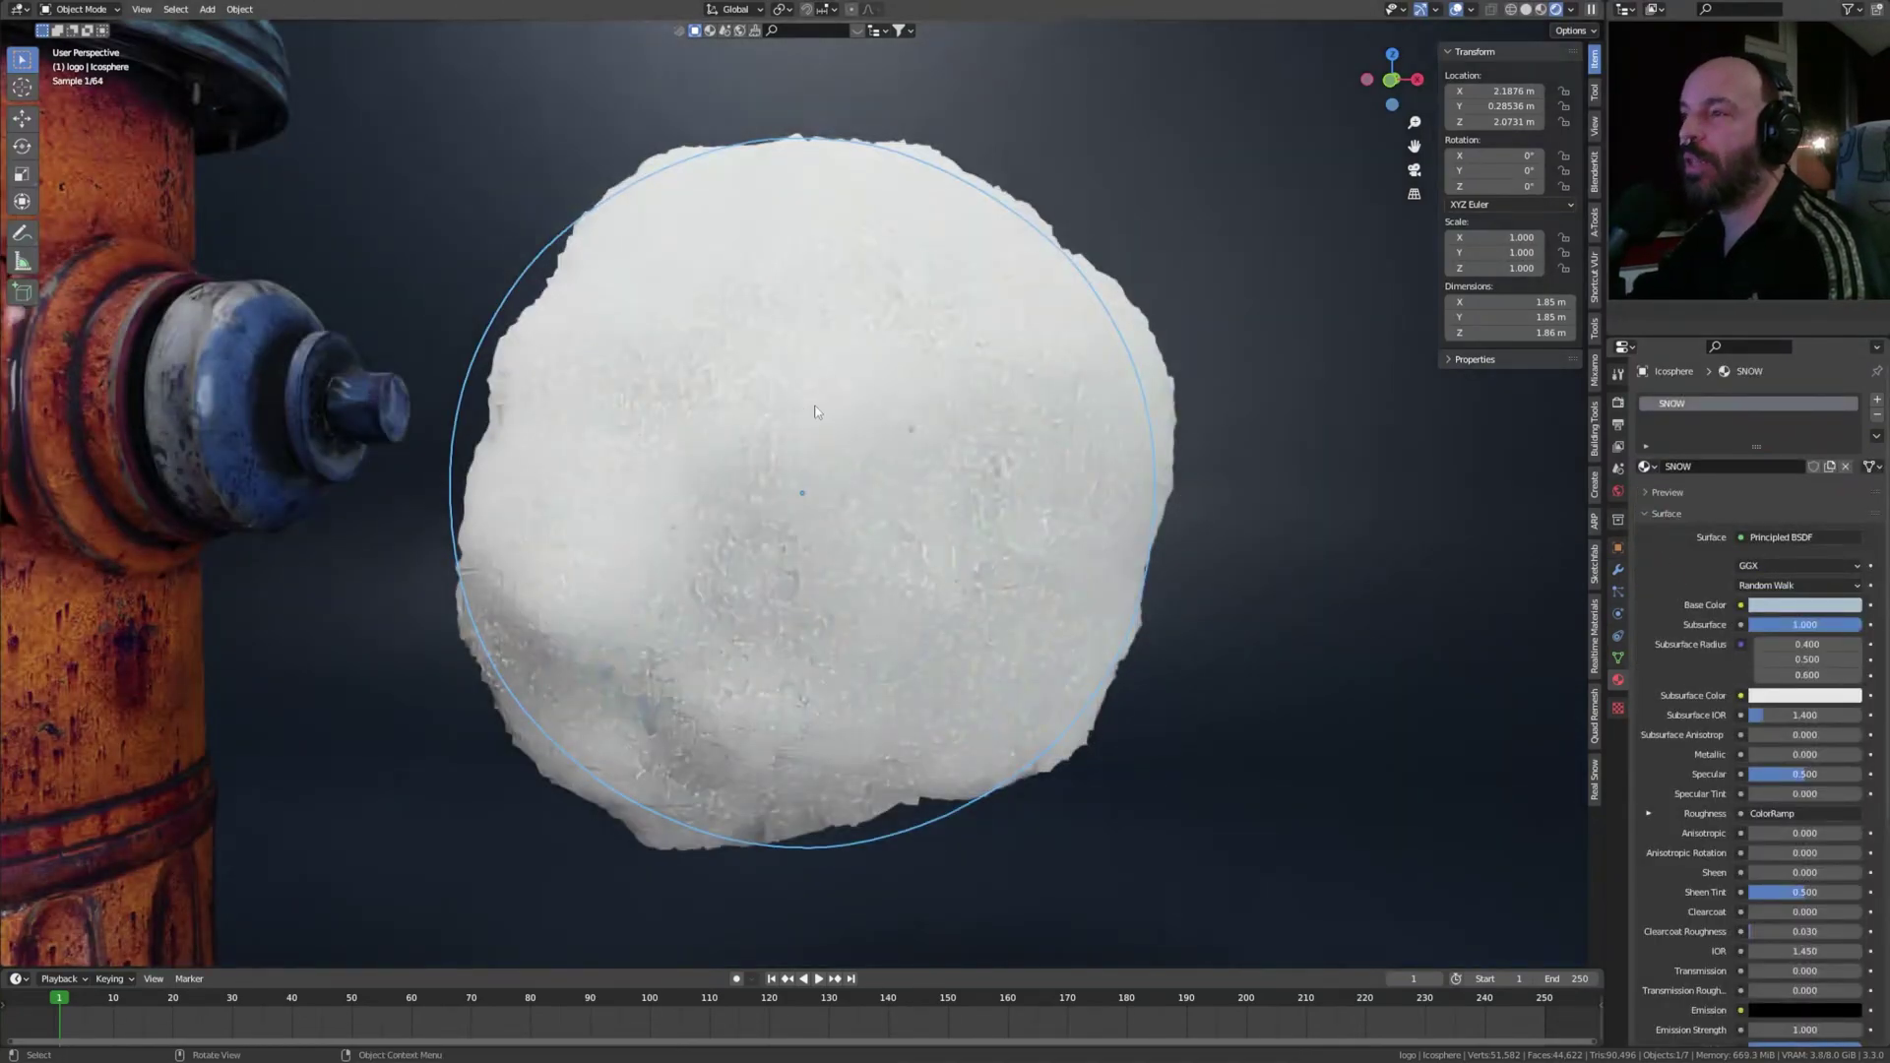